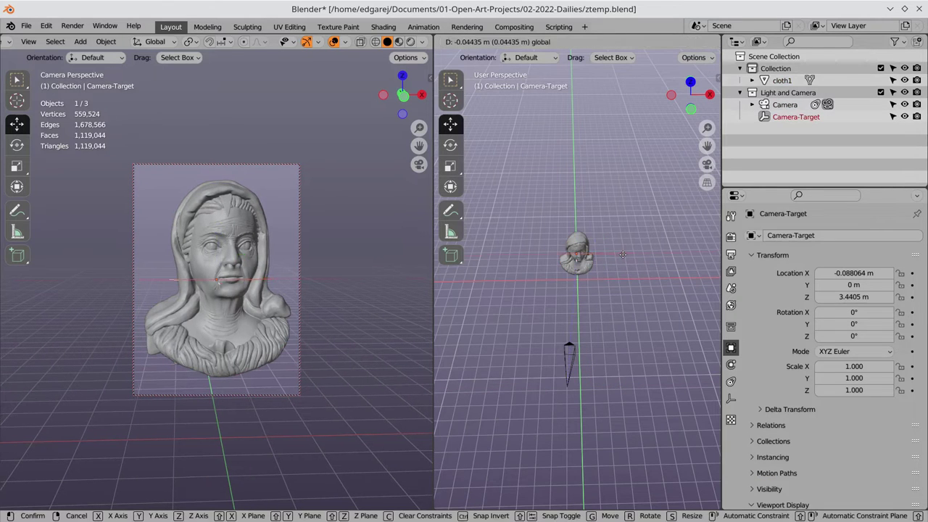
# - Revert the scene to its last saved version and show a rendered camera preview
pyautogui.click(26, 26)
pyautogui.click(33, 74)
pyautogui.press('n')
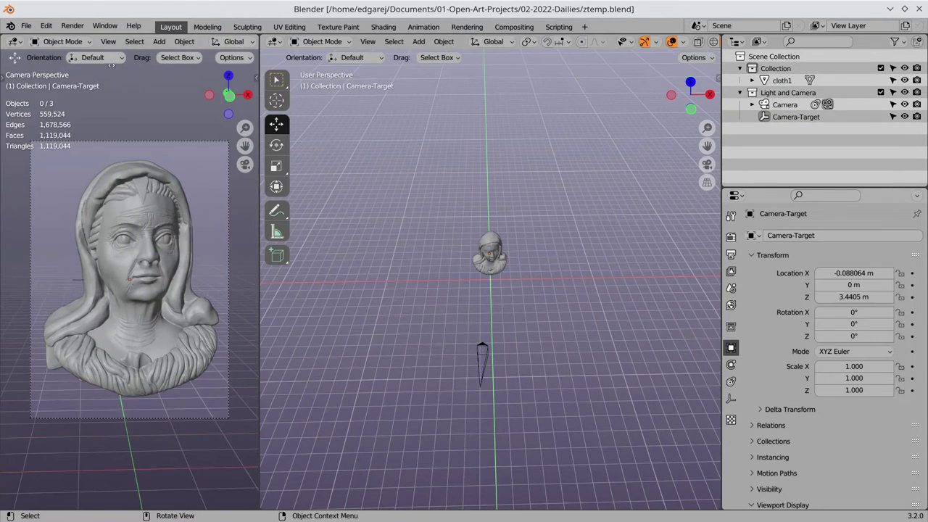
pyautogui.click(237, 41)
pyautogui.moveTo(406, 232); pyautogui.dragTo(350, 193, button='middle')
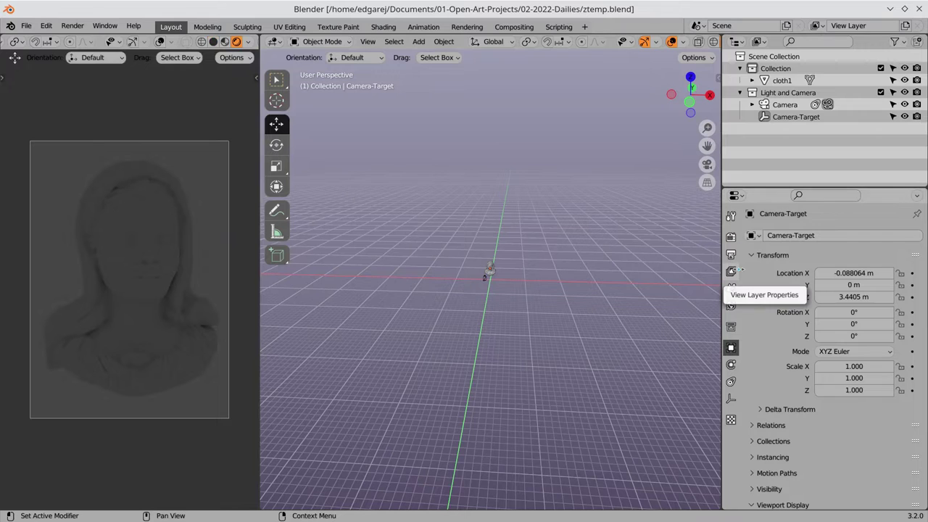
# - Enable the Ambient Occlusion pass and mix a duplicated Render Layers node into the Composite output
pyautogui.click(274, 41)
pyautogui.click(304, 123)
pyautogui.click(731, 271)
pyautogui.scroll(-5, 819, 363)
pyautogui.hotkey('shift', 'd')
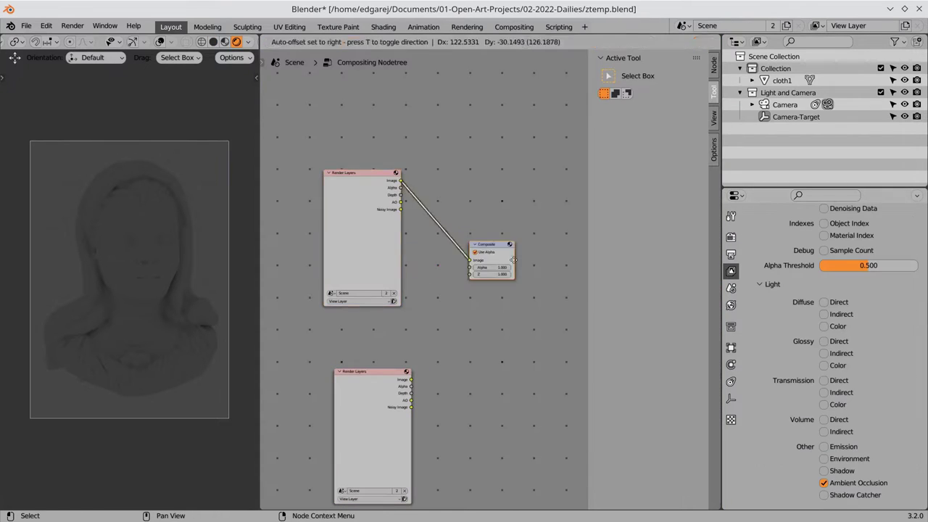
pyautogui.click(349, 41)
pyautogui.click(439, 212)
pyautogui.moveTo(411, 401); pyautogui.dragTo(431, 278)
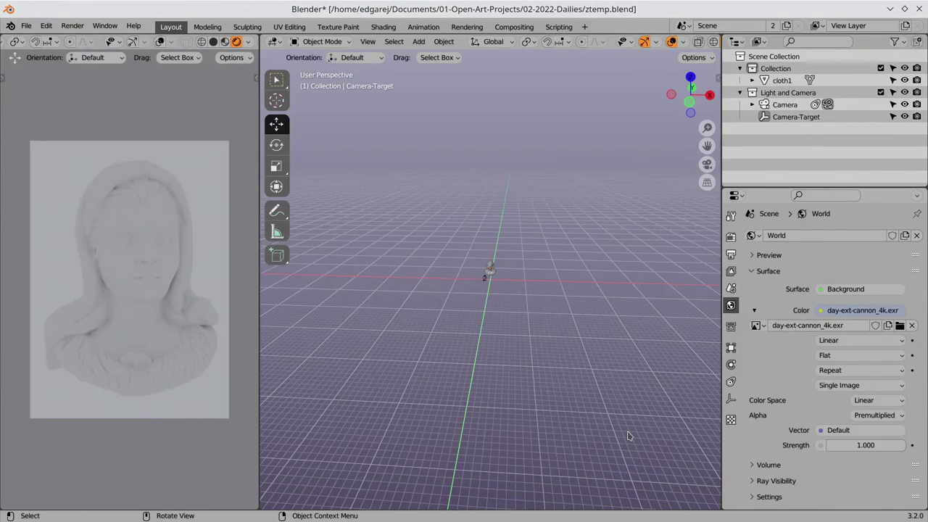
# - Load day-ext-cannon_4k.exr as the world HDRI and extrude a plane into a curved backdrop
pyautogui.click(419, 41)
pyautogui.click(537, 56)
pyautogui.press('Tab')
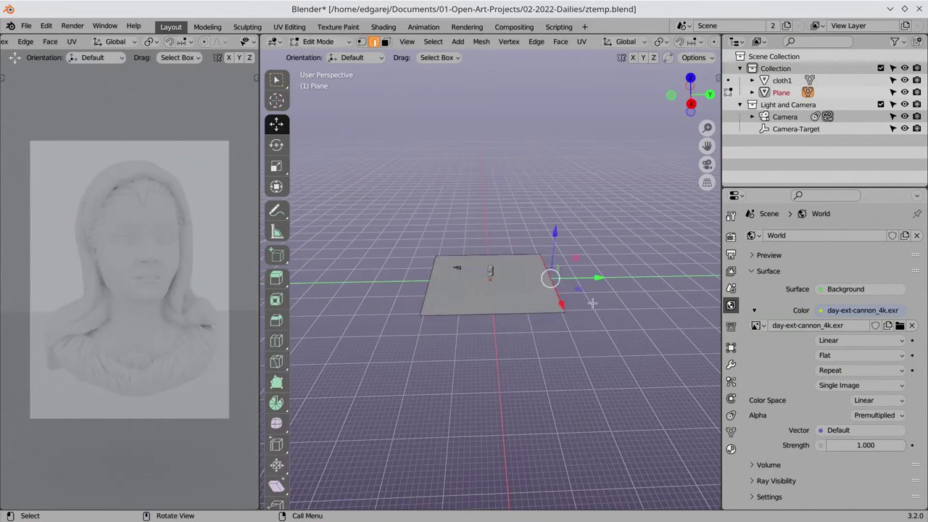
pyautogui.press('e')
pyautogui.press('Tab')
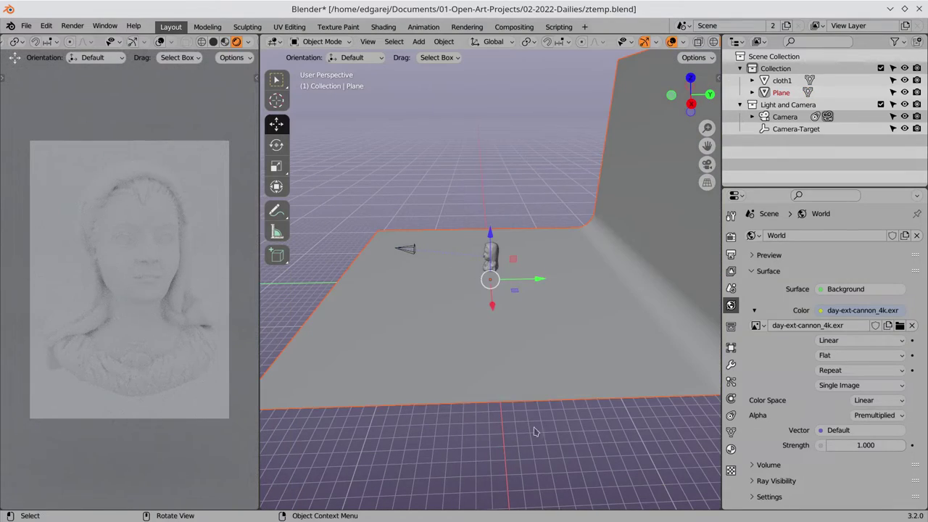
pyautogui.moveTo(537, 428); pyautogui.dragTo(508, 378, button='middle')
# - Add a point light and raise it above the bust
pyautogui.hotkey('shift', 'a')
pyautogui.press('g')
pyautogui.press('z')
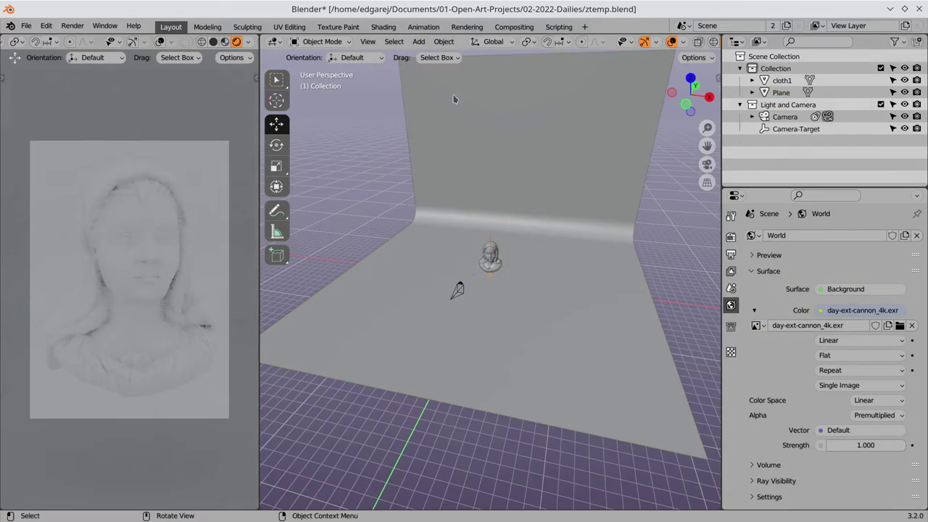
pyautogui.click(488, 212)
pyautogui.moveTo(493, 249); pyautogui.dragTo(529, 200, button='middle')
pyautogui.click(276, 144)
pyautogui.click(731, 399)
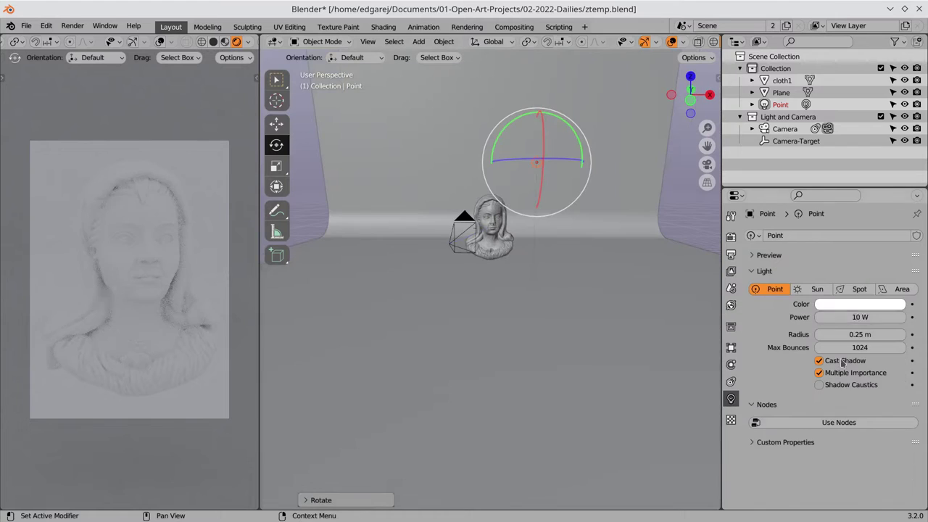
# - Move the point light beside the bust and enter 1000 for its power
pyautogui.moveTo(649, 295); pyautogui.dragTo(617, 290, button='middle')
pyautogui.click(276, 124)
pyautogui.moveTo(591, 210); pyautogui.dragTo(580, 209)
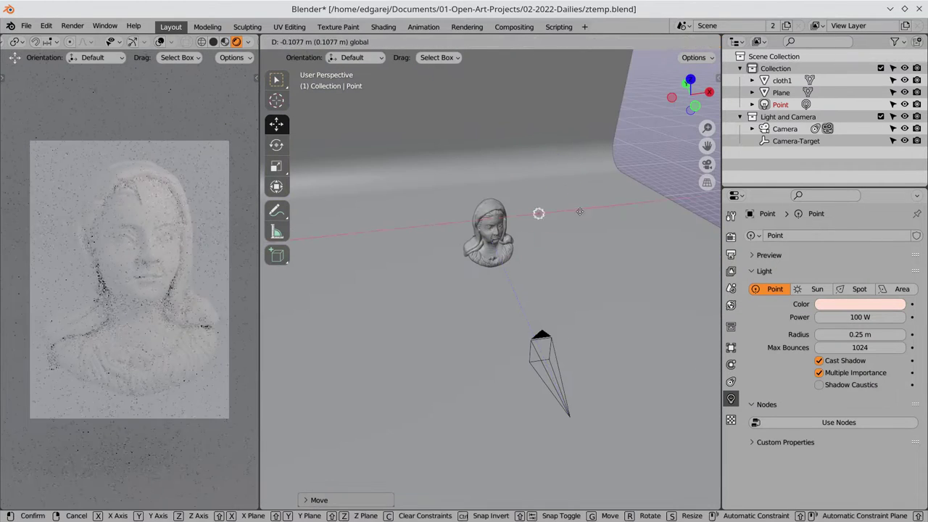
pyautogui.click(834, 317)
pyautogui.write('1000')
pyautogui.press('Return')
# - Add a scaled cyan area light with 1000 W power
pyautogui.hotkey('shift', 'a')
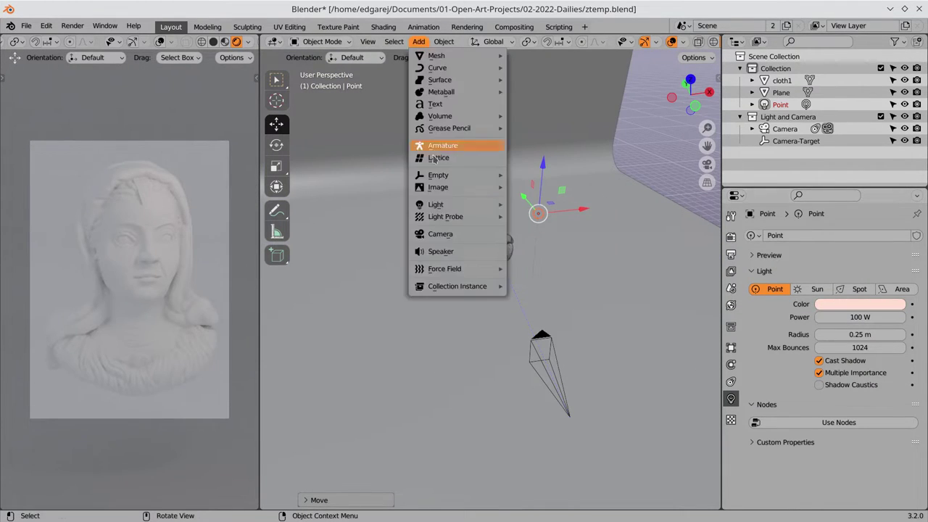
pyautogui.click(537, 184)
pyautogui.press('s')
pyautogui.click(574, 304)
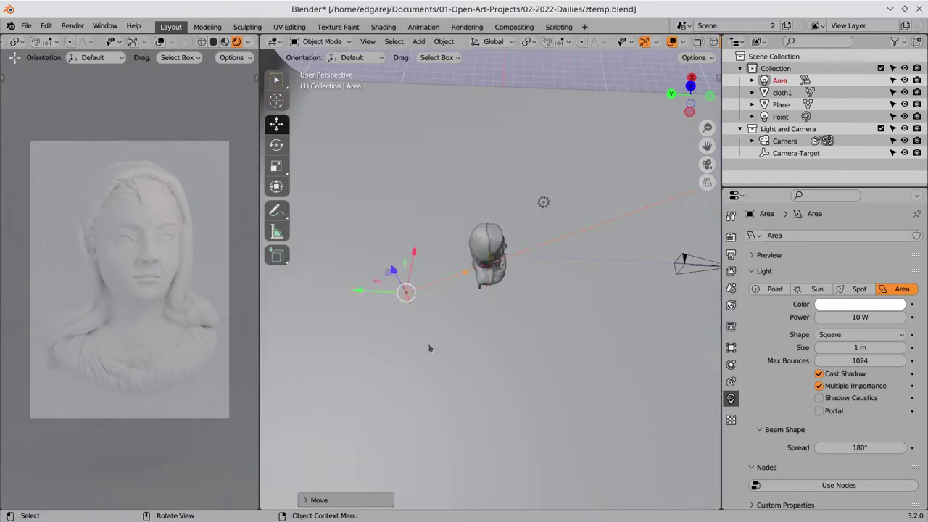
pyautogui.moveTo(429, 348)
pyautogui.mouseDown(button='middle')
pyautogui.moveTo(622, 349)
pyautogui.moveTo(551, 340)
pyautogui.mouseUp(button='middle')
pyautogui.click(859, 304)
pyautogui.click(859, 316)
pyautogui.write('1000')
pyautogui.press('Return')
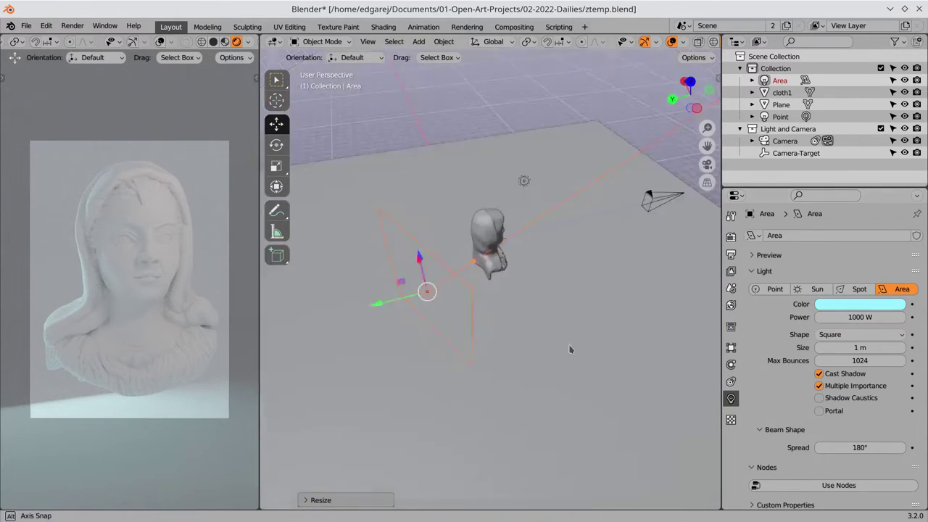
pyautogui.moveTo(464, 218); pyautogui.dragTo(413, 177, button='middle')
# - Run and cancel test renders, lowering the render resolution scale to 10%
pyautogui.press('F12')
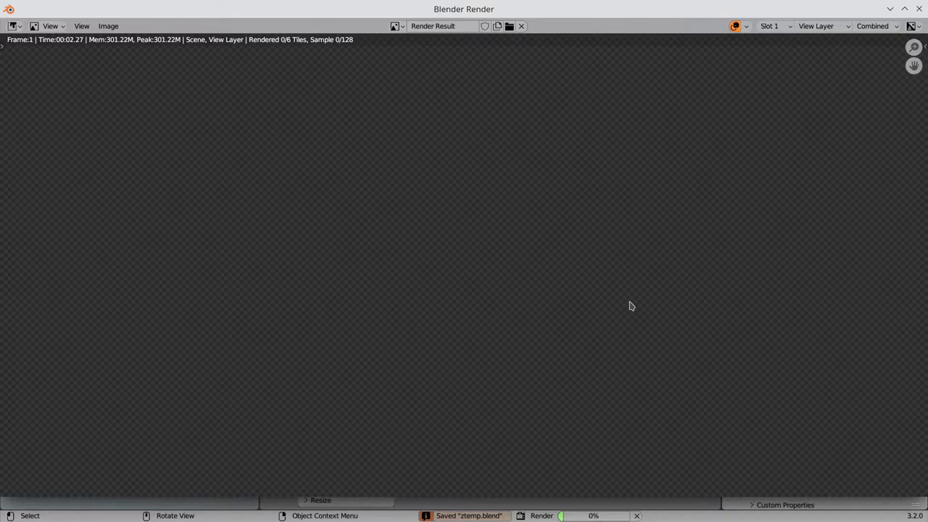
pyautogui.press('Escape')
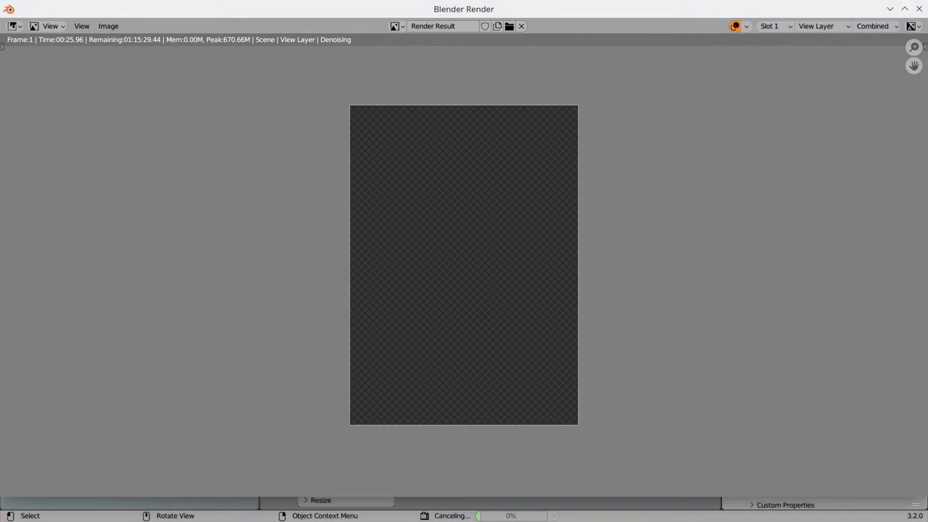
pyautogui.click(918, 9)
pyautogui.click(860, 274)
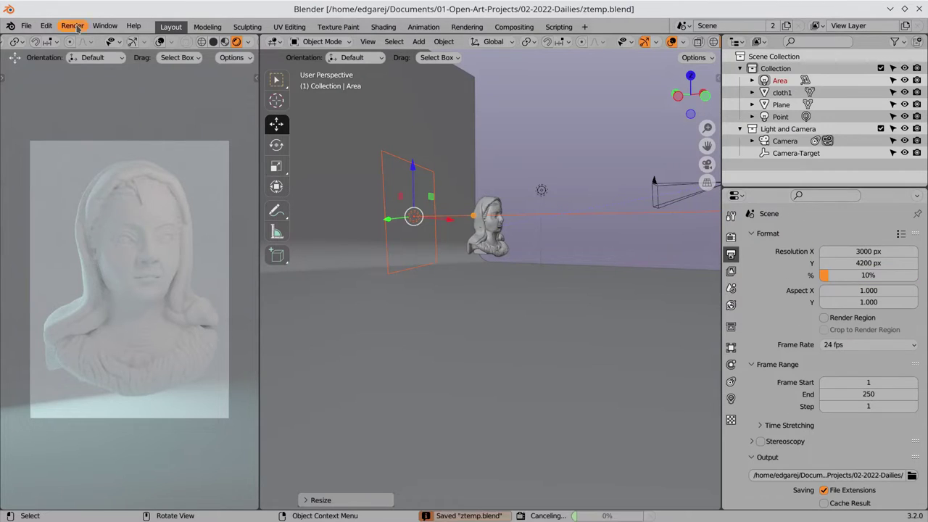
pyautogui.press('F12')
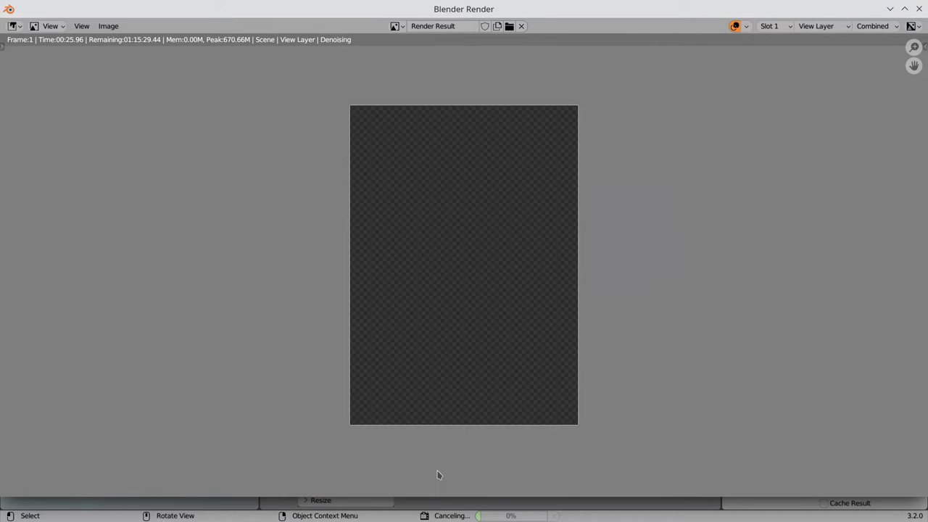
pyautogui.press('Escape')
pyautogui.press('F12')
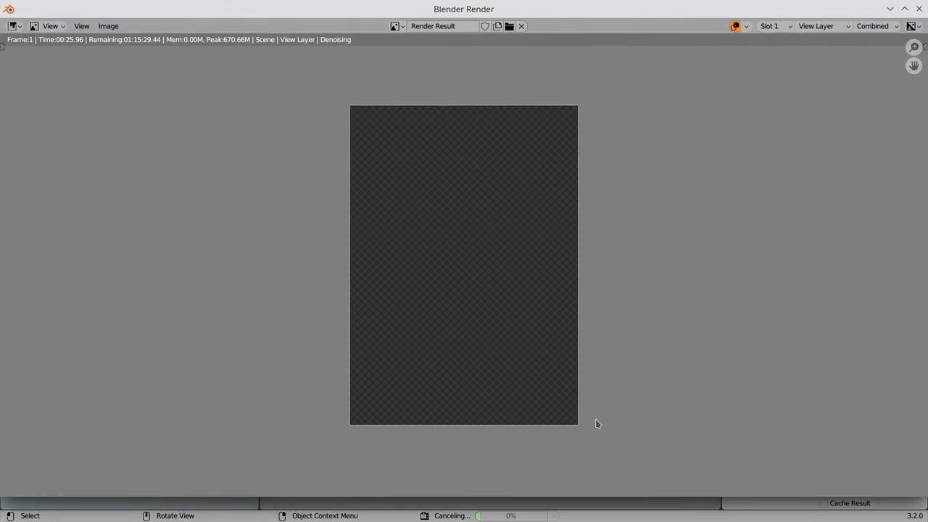
pyautogui.press('Escape')
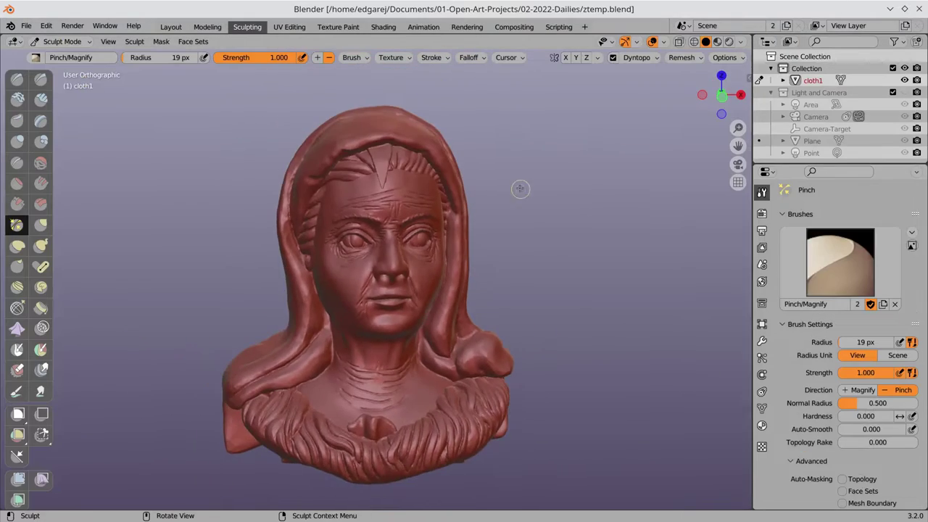
# - Try a black vertex-paint test stroke on the hood, then return to Sculpt Mode painting
pyautogui.click(740, 41)
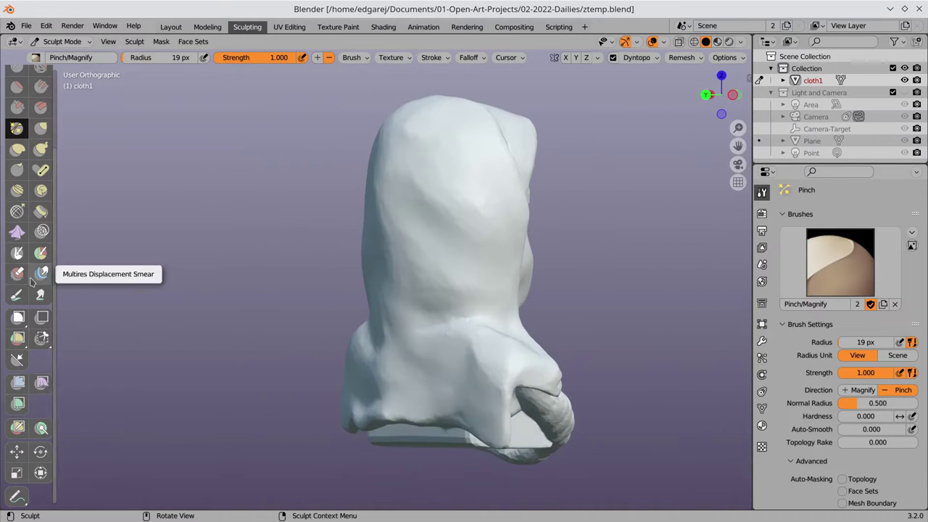
pyautogui.click(16, 294)
pyautogui.moveTo(508, 261); pyautogui.dragTo(570, 261, button='middle')
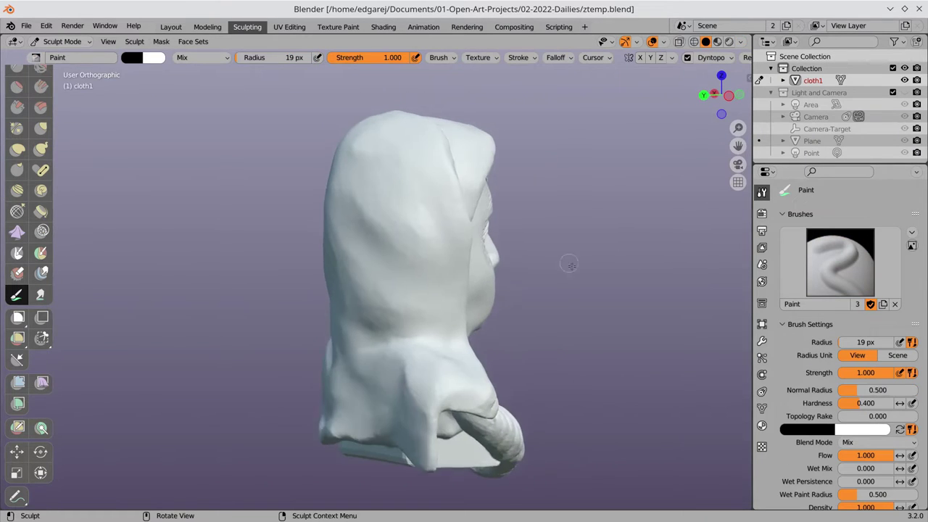
pyautogui.click(62, 41)
pyautogui.click(68, 92)
pyautogui.moveTo(438, 250); pyautogui.dragTo(431, 273)
pyautogui.click(102, 59)
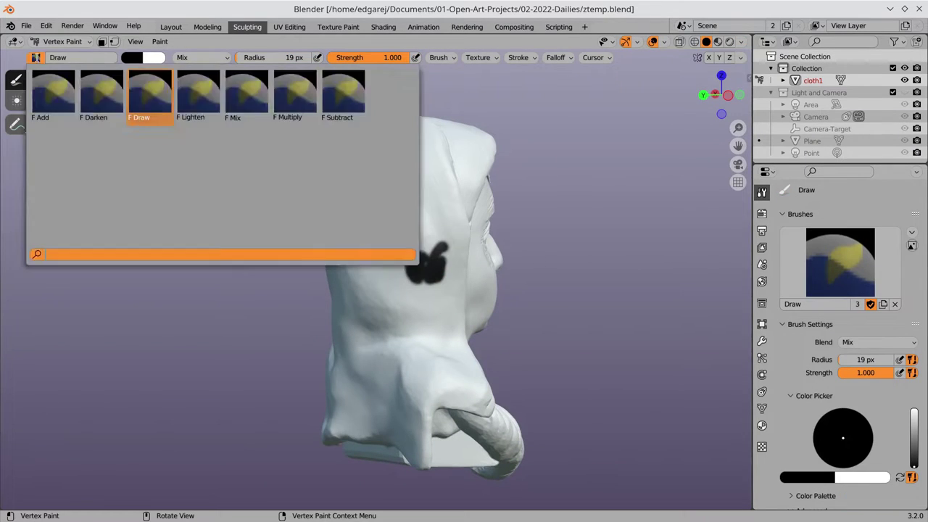
pyautogui.hotkey('ctrl', 'Tab')
# - Cover the test mark with grey-green, then paint the whole hood saturated cyan
pyautogui.click(807, 416)
pyautogui.click(774, 303)
pyautogui.moveTo(421, 250); pyautogui.dragTo(428, 276)
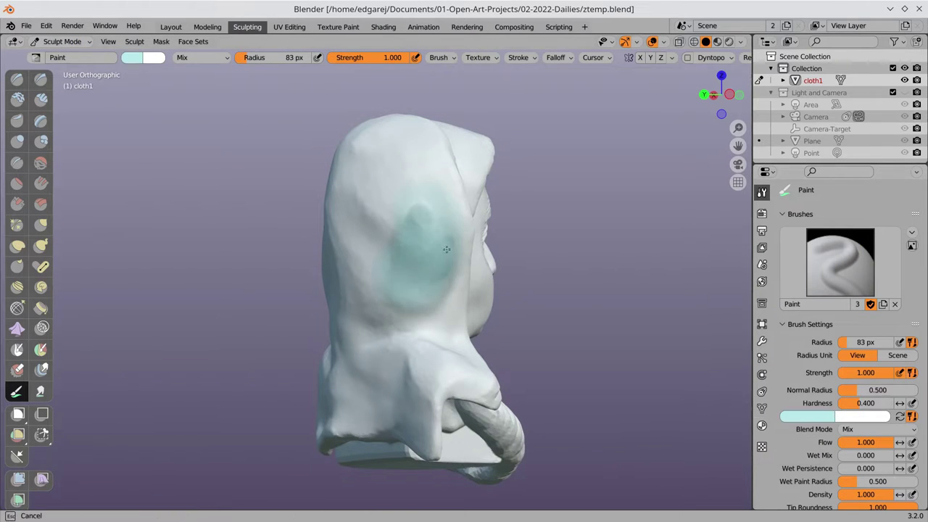
pyautogui.click(807, 416)
pyautogui.click(754, 304)
pyautogui.moveTo(406, 188); pyautogui.dragTo(428, 304)
pyautogui.scroll(-5, 841, 326)
pyautogui.scroll(5, 841, 326)
pyautogui.moveTo(406, 341)
pyautogui.mouseDown()
pyautogui.moveTo(448, 364)
pyautogui.moveTo(482, 308)
pyautogui.mouseUp()
pyautogui.moveTo(470, 186); pyautogui.dragTo(362, 159)
pyautogui.moveTo(362, 160); pyautogui.dragTo(472, 280, button='middle')
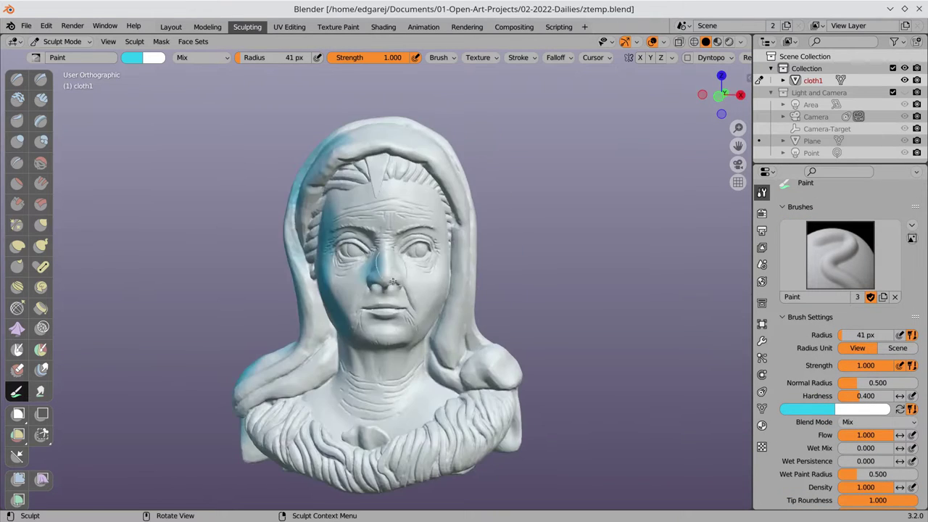
# - Paint red skin-tone shading around the eyes and a streak on the chin and neck
pyautogui.click(807, 409)
pyautogui.click(798, 311)
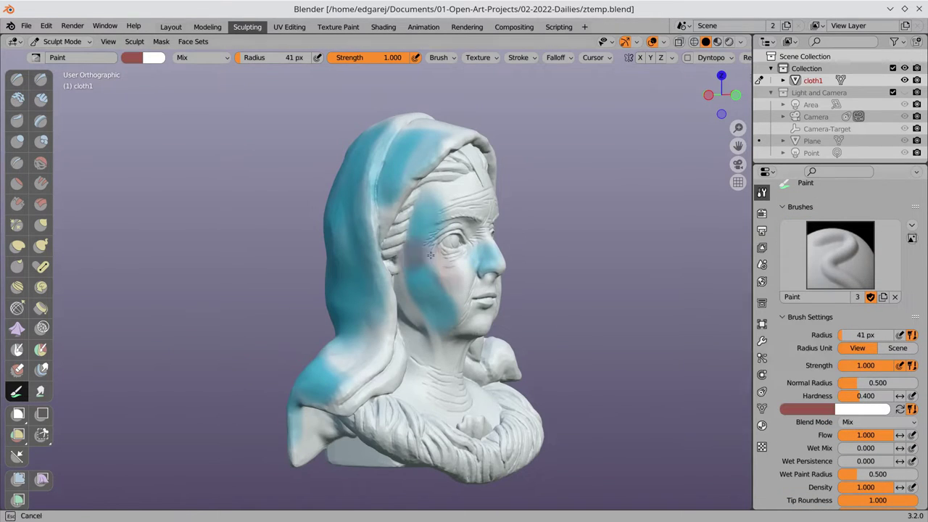
pyautogui.moveTo(406, 240); pyautogui.dragTo(450, 282)
pyautogui.moveTo(449, 282)
pyautogui.mouseDown(button='middle')
pyautogui.moveTo(435, 249)
pyautogui.moveTo(410, 287)
pyautogui.mouseUp(button='middle')
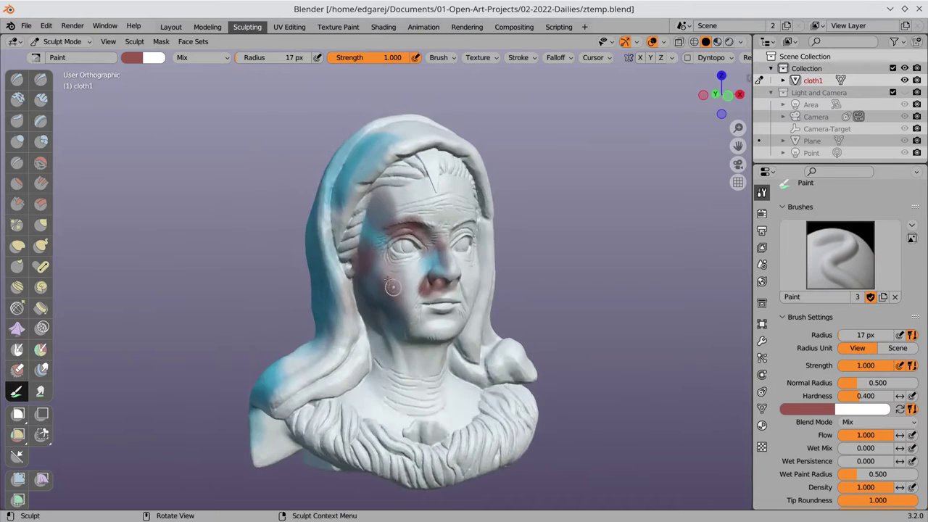
pyautogui.moveTo(410, 283); pyautogui.dragTo(413, 297)
pyautogui.moveTo(414, 298); pyautogui.dragTo(377, 322, button='middle')
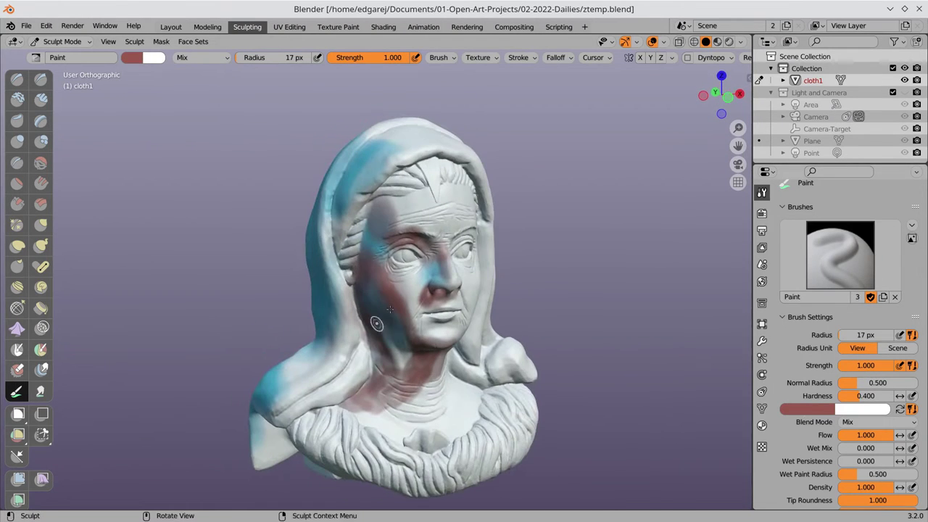
# - Paint beige on the forehead and, with a smaller brush, around the eyes
pyautogui.click(807, 409)
pyautogui.click(798, 290)
pyautogui.moveTo(551, 305); pyautogui.dragTo(580, 290, button='middle')
pyautogui.moveTo(435, 290); pyautogui.dragTo(406, 275, button='middle')
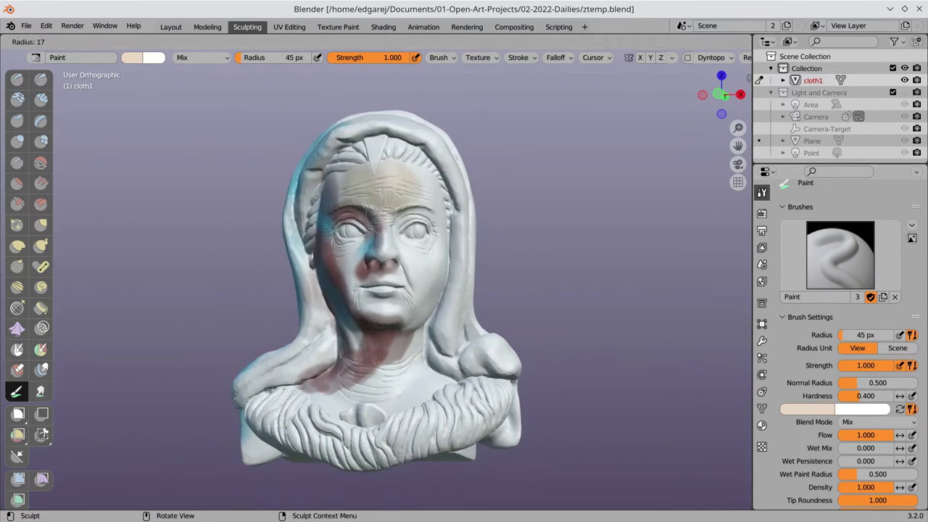
pyautogui.press('f')
pyautogui.click(377, 232)
pyautogui.moveTo(435, 210); pyautogui.dragTo(368, 216)
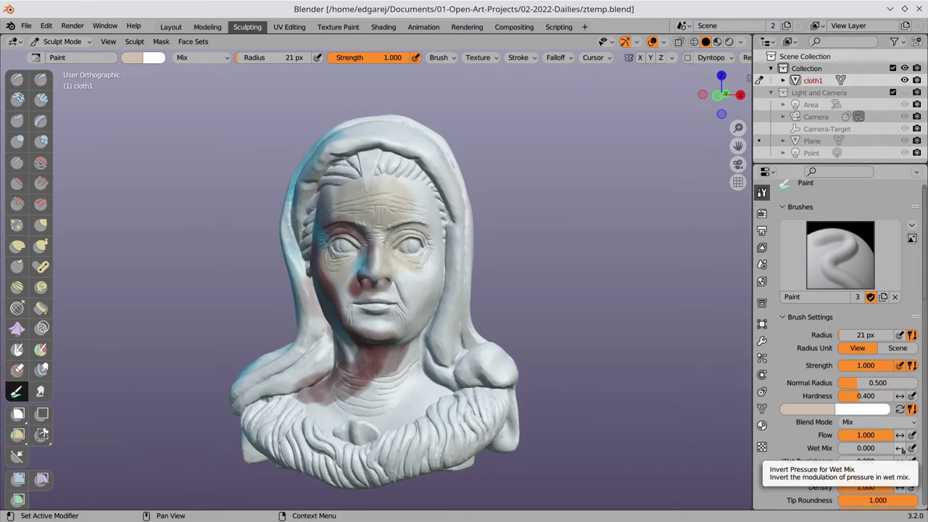
# - Pick a dark reddish-brown colour and switch the blend mode to Color, then back to Mix
pyautogui.click(807, 409)
pyautogui.click(783, 290)
pyautogui.moveTo(418, 233); pyautogui.dragTo(444, 257, button='middle')
pyautogui.click(206, 57)
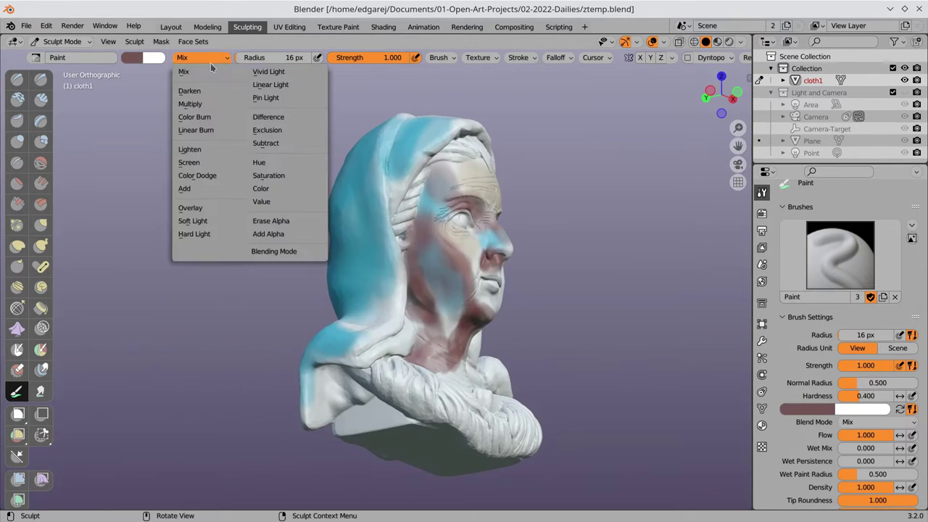
pyautogui.click(260, 189)
pyautogui.moveTo(406, 290); pyautogui.dragTo(341, 290, button='middle')
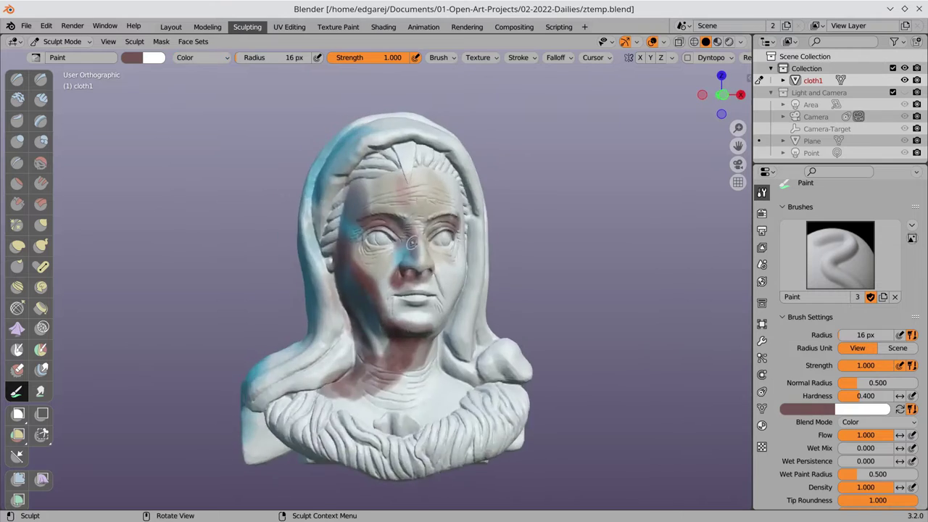
pyautogui.click(206, 58)
pyautogui.click(183, 71)
# - Choose a beige paint colour and stop sharing it across brushes
pyautogui.click(807, 409)
pyautogui.moveTo(406, 276)
pyautogui.mouseDown(button='middle')
pyautogui.moveTo(442, 275)
pyautogui.moveTo(395, 228)
pyautogui.moveTo(451, 251)
pyautogui.mouseUp(button='middle')
pyautogui.click(772, 304)
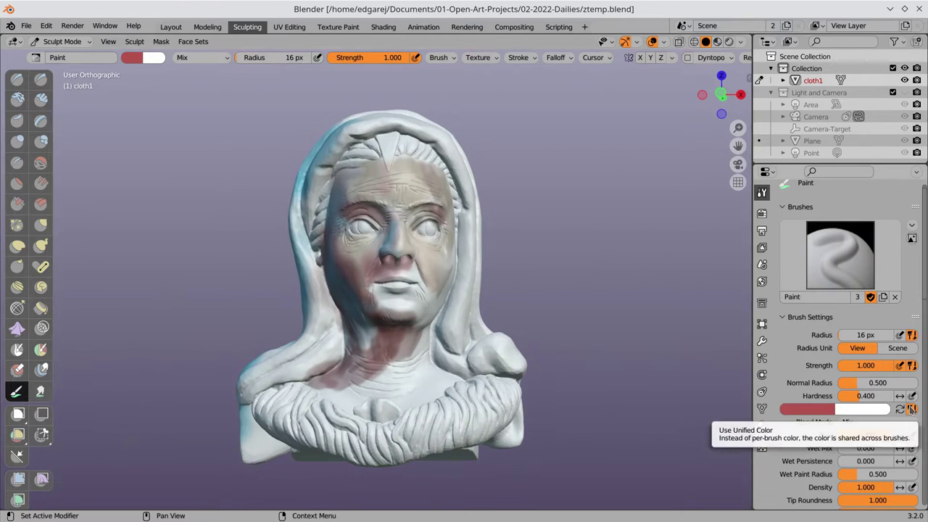
pyautogui.click(911, 409)
pyautogui.moveTo(377, 290); pyautogui.dragTo(353, 308, button='middle')
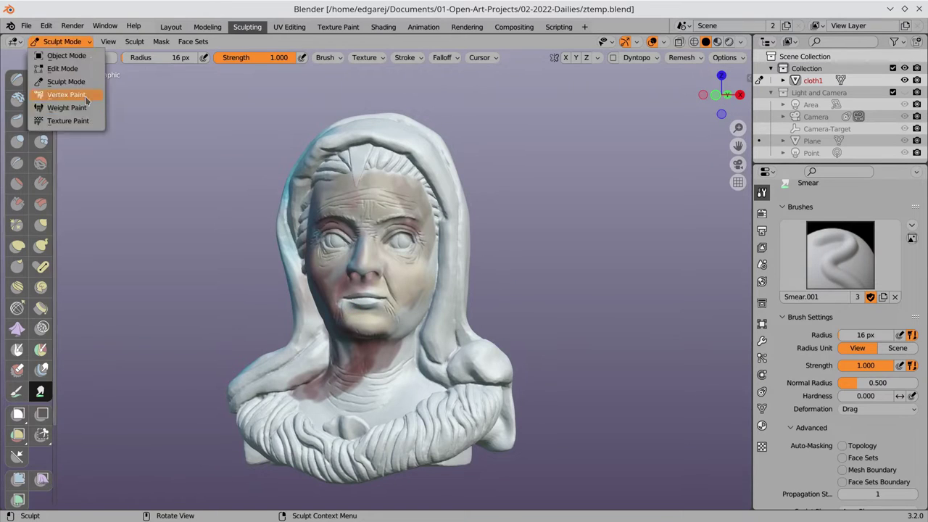
# - Try the Lighten brush in Vertex Paint, then go back to Sculpt Mode
pyautogui.click(85, 97)
pyautogui.click(840, 255)
pyautogui.click(658, 321)
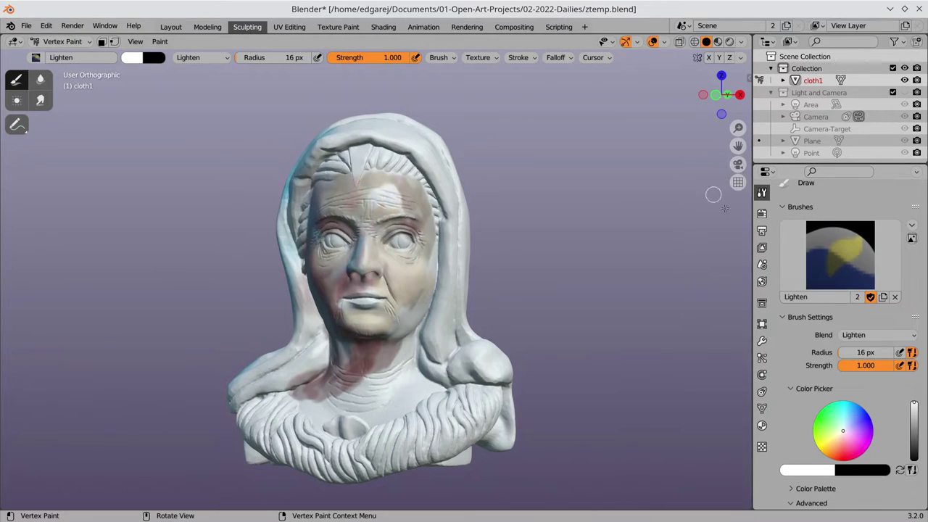
pyautogui.click(62, 41)
pyautogui.click(67, 81)
# - Set the paint blend mode to Darken, then back to Mix
pyautogui.click(201, 58)
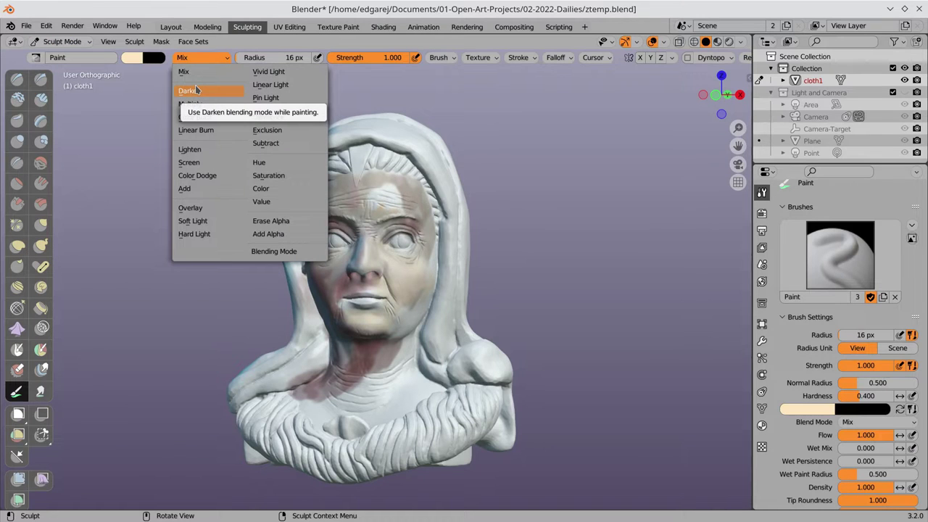
pyautogui.click(196, 90)
pyautogui.click(210, 58)
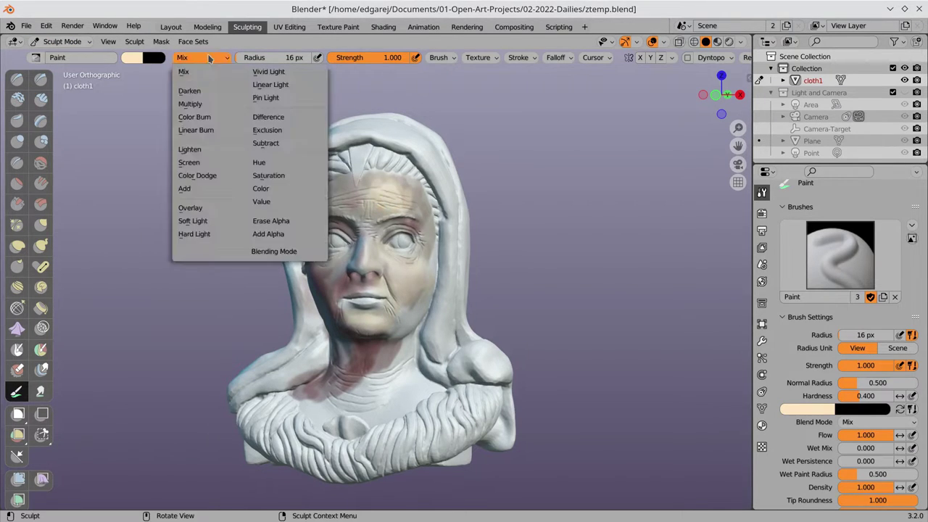
pyautogui.click(184, 71)
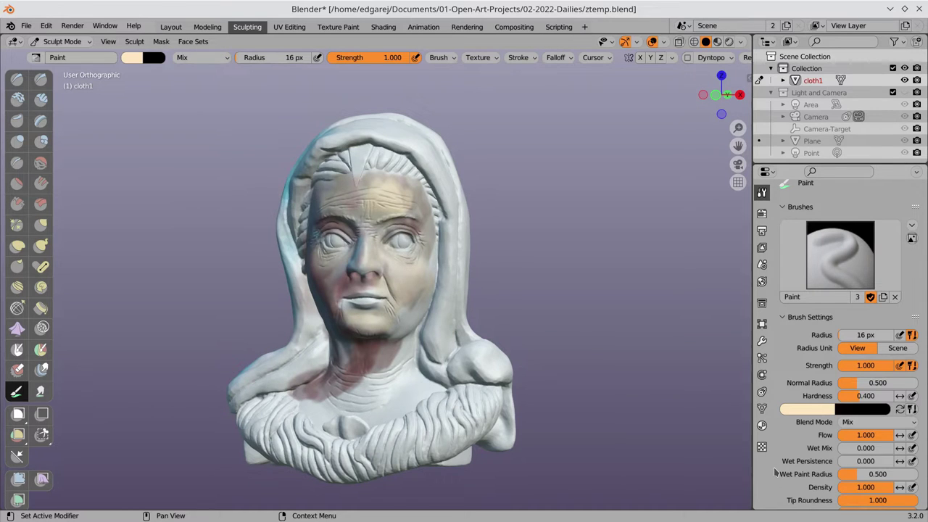
# - Switch to the Smear brush for blending the face colours
pyautogui.moveTo(392, 261); pyautogui.dragTo(417, 250, button='middle')
pyautogui.scroll(5, 409, 253)
pyautogui.hotkey('shift', 'space')
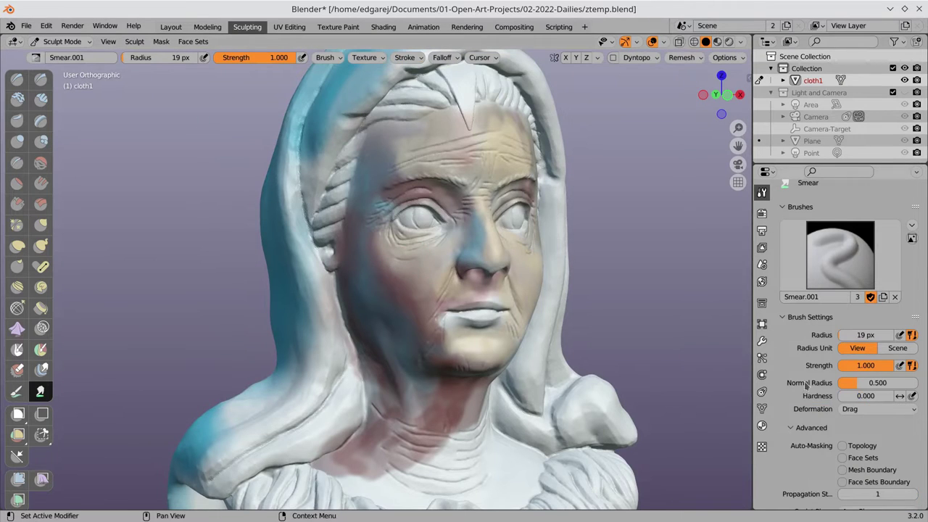
pyautogui.scroll(-3, 805, 385)
pyautogui.moveTo(462, 247); pyautogui.dragTo(435, 239, button='middle')
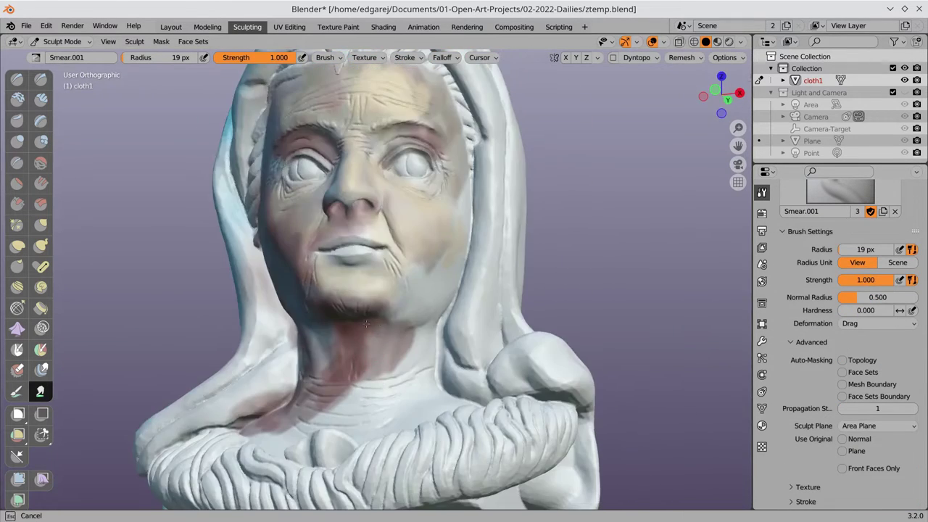
# - Set the viewport shading lighting to Flat
pyautogui.click(737, 41)
pyautogui.click(773, 100)
pyautogui.moveTo(363, 232)
pyautogui.mouseDown(button='middle')
pyautogui.moveTo(330, 225)
pyautogui.moveTo(432, 285)
pyautogui.moveTo(392, 261)
pyautogui.mouseUp(button='middle')
# - Switch from smearing back to the Paint brush and turn the bust toward the front
pyautogui.click(16, 391)
pyautogui.scroll(-3, 406, 275)
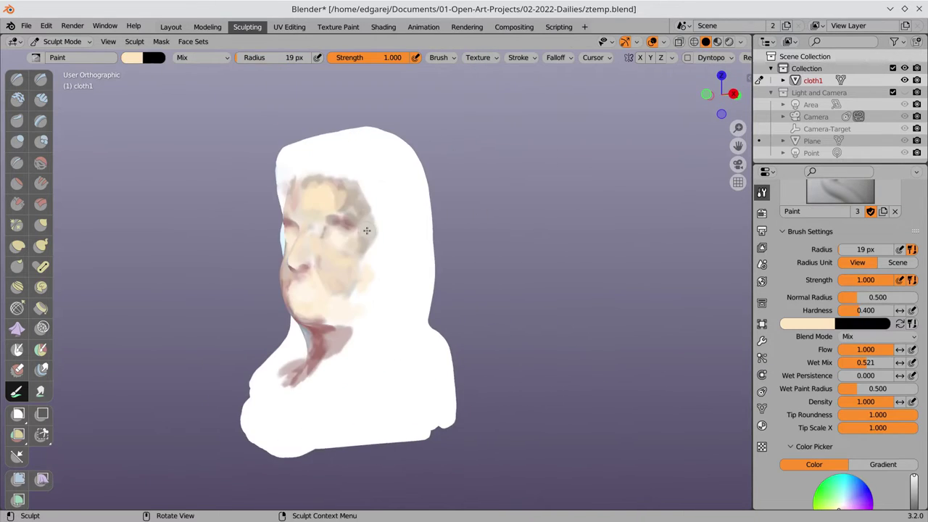
pyautogui.scroll(4, 394, 262)
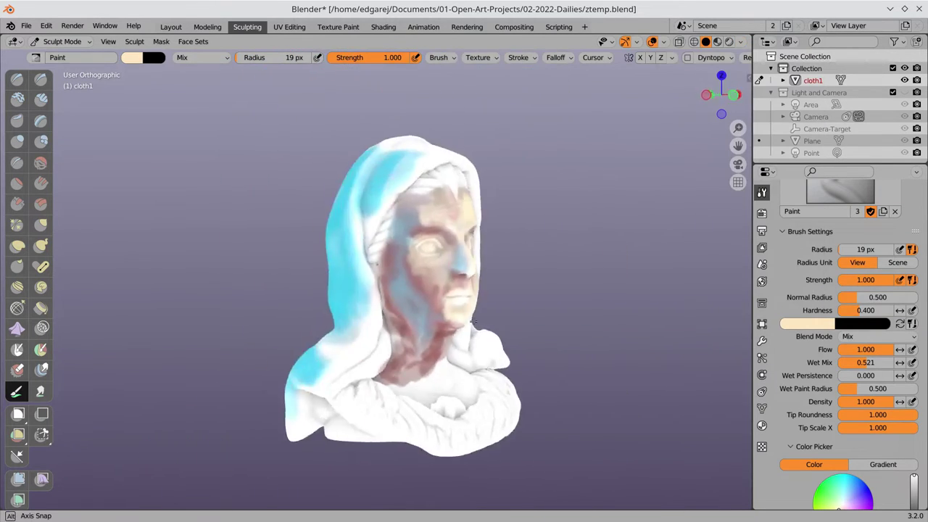
pyautogui.keyDown('alt'); pyautogui.moveTo(474, 321); pyautogui.dragTo(460, 304, button='middle'); pyautogui.keyUp('alt')
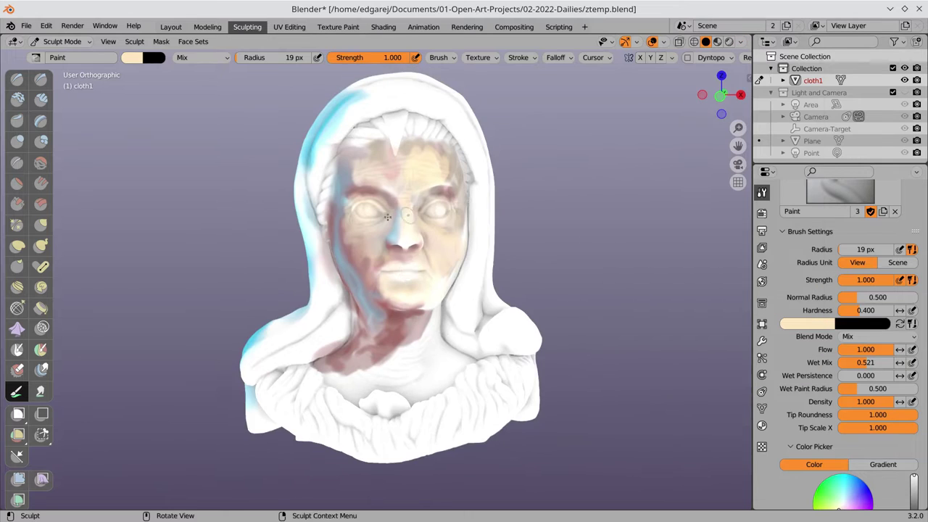
pyautogui.scroll(3, 440, 237)
pyautogui.moveTo(461, 253); pyautogui.dragTo(305, 224, button='middle')
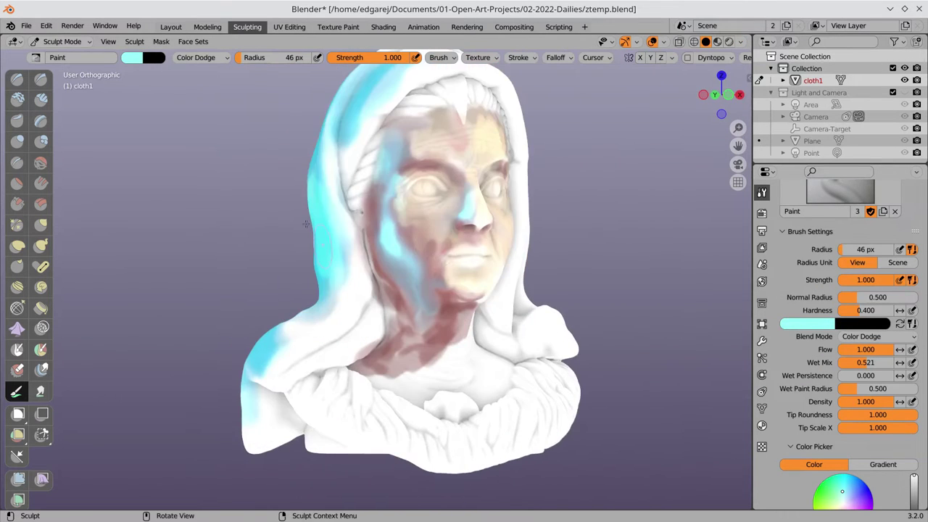
pyautogui.moveTo(448, 269); pyautogui.dragTo(479, 275, button='middle')
# - Pick skin-tone and dusty mauve paint colours for the face
pyautogui.scroll(-5, 841, 328)
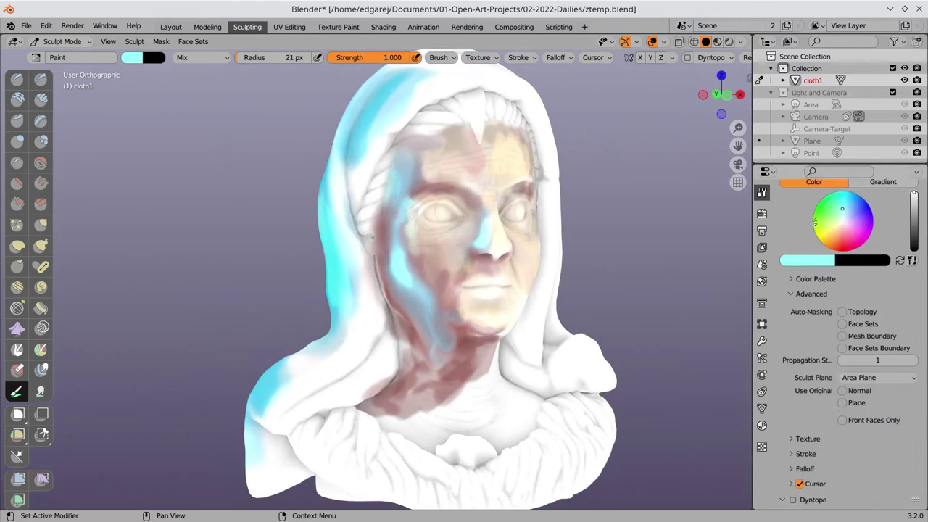
pyautogui.scroll(-4, 841, 328)
pyautogui.moveTo(385, 247); pyautogui.dragTo(362, 244, button='middle')
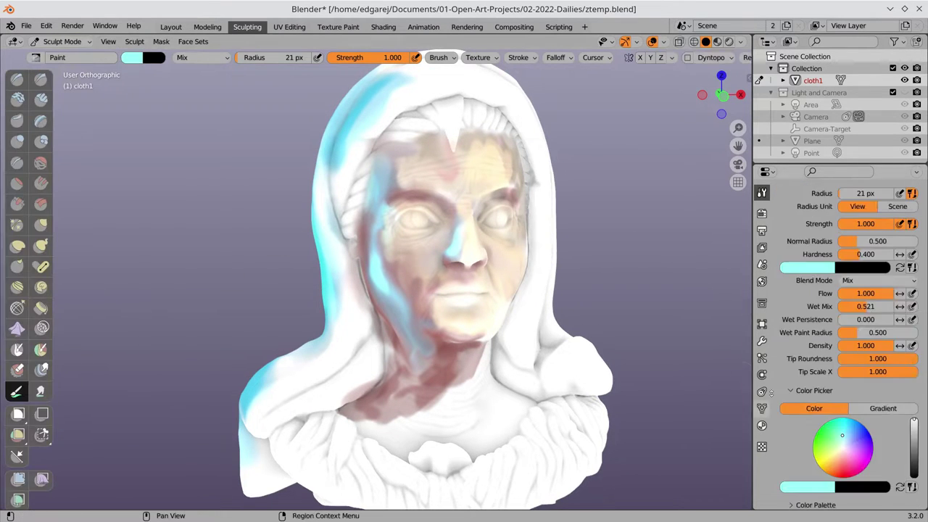
pyautogui.scroll(-5, 841, 327)
pyautogui.moveTo(449, 363)
pyautogui.mouseDown(button='middle')
pyautogui.moveTo(425, 377)
pyautogui.moveTo(504, 368)
pyautogui.moveTo(442, 359)
pyautogui.mouseUp(button='middle')
pyautogui.click(425, 377)
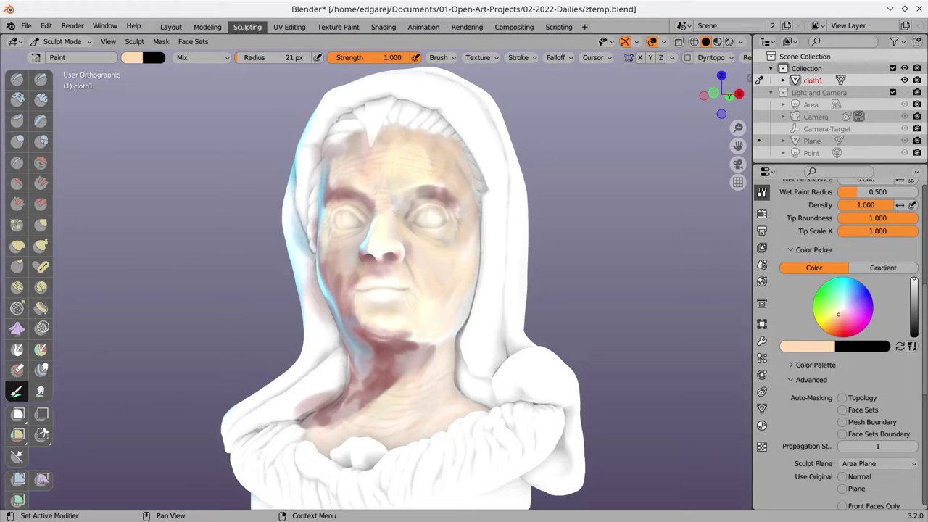
pyautogui.press('s')
pyautogui.moveTo(392, 254); pyautogui.dragTo(437, 252, button='middle')
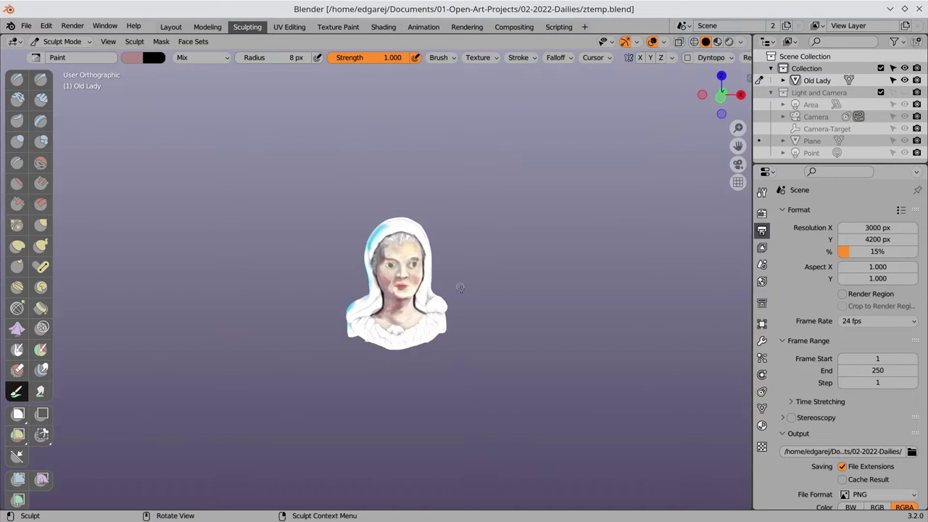
# - Change the cavity shading type and toggle Cavity off and back on
pyautogui.click(790, 278)
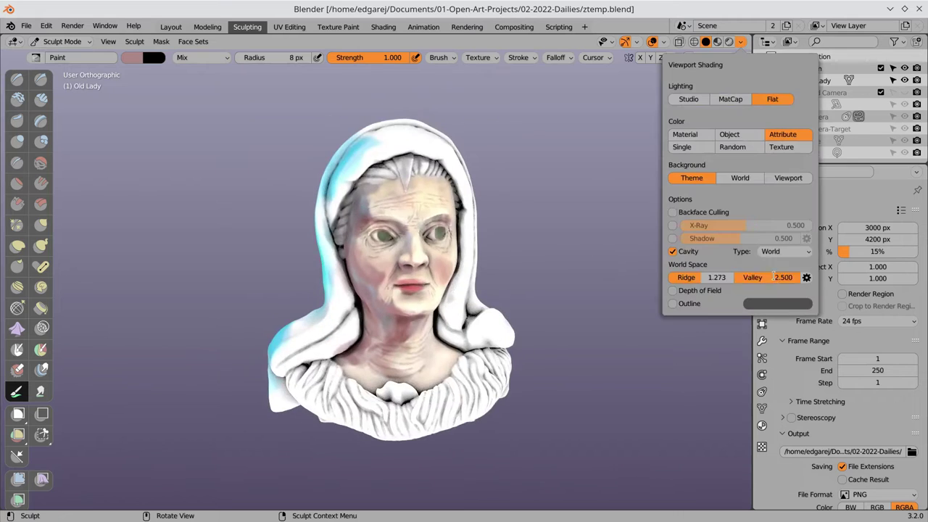
pyautogui.click(672, 250)
pyautogui.click(672, 252)
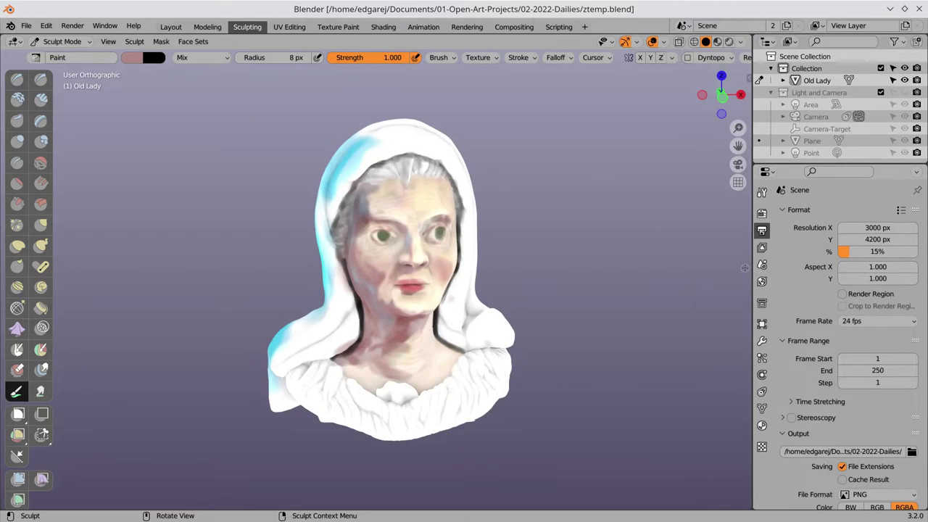
# - Paint green over the front of the hood with the Paint brush
pyautogui.click(761, 191)
pyautogui.moveTo(343, 189)
pyautogui.mouseDown(button='middle')
pyautogui.moveTo(379, 232)
pyautogui.moveTo(406, 239)
pyautogui.mouseUp(button='middle')
pyautogui.scroll(-2, 837, 415)
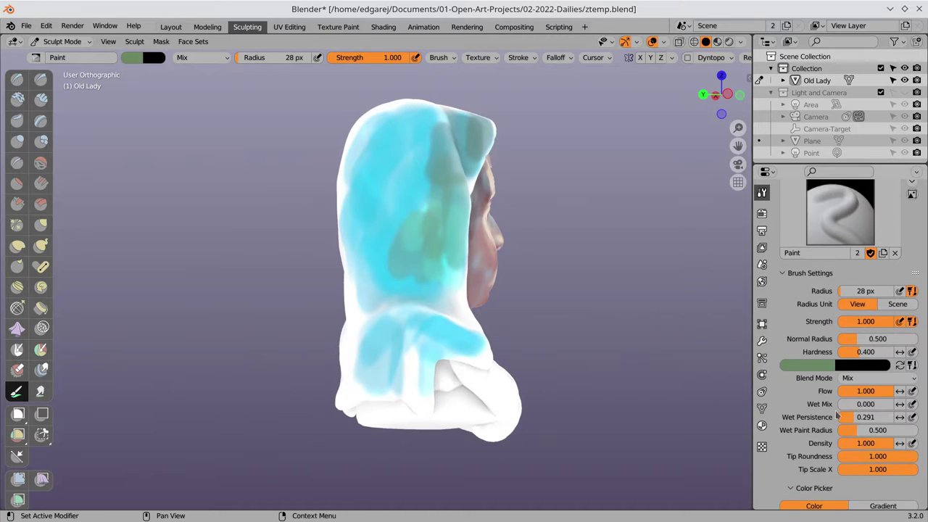
pyautogui.moveTo(408, 235); pyautogui.dragTo(414, 210)
pyautogui.moveTo(414, 210); pyautogui.dragTo(422, 165, button='middle')
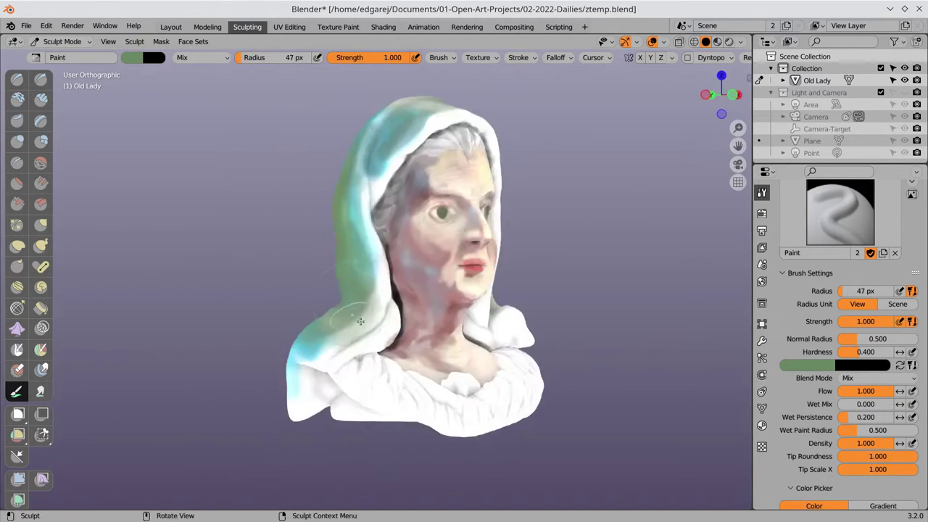
# - Paint the back and sides of the hood green, swapping colours with X to keep green active
pyautogui.moveTo(447, 348); pyautogui.dragTo(481, 374, button='middle')
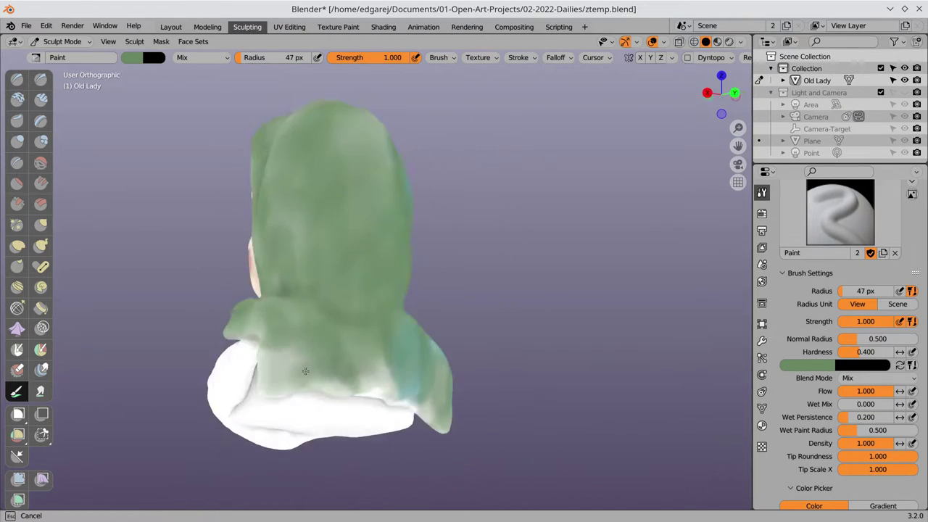
pyautogui.moveTo(481, 374); pyautogui.dragTo(577, 259, button='middle')
pyautogui.click(740, 41)
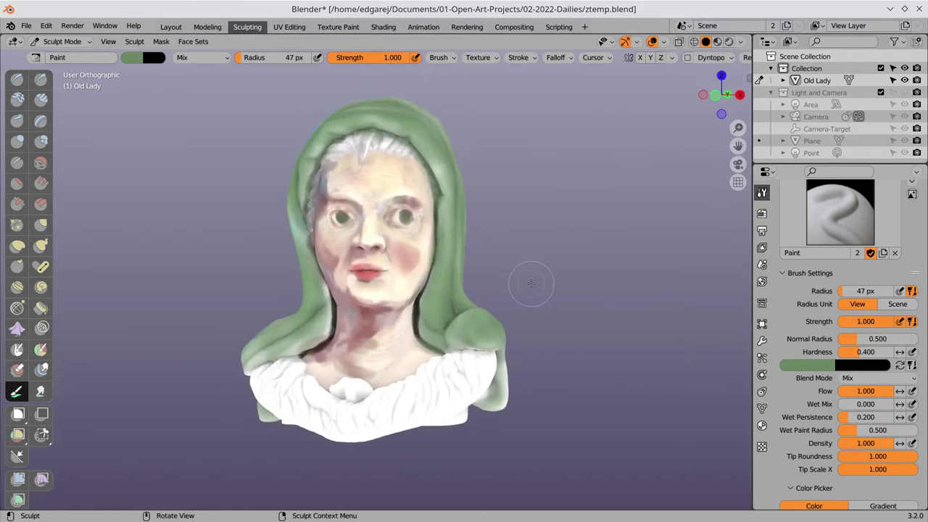
pyautogui.moveTo(528, 284)
pyautogui.mouseDown(button='middle')
pyautogui.moveTo(646, 252)
pyautogui.moveTo(445, 301)
pyautogui.moveTo(390, 300)
pyautogui.moveTo(429, 145)
pyautogui.moveTo(389, 321)
pyautogui.moveTo(311, 350)
pyautogui.moveTo(425, 348)
pyautogui.moveTo(337, 370)
pyautogui.mouseUp(button='middle')
pyautogui.press('x')
pyautogui.press('s')
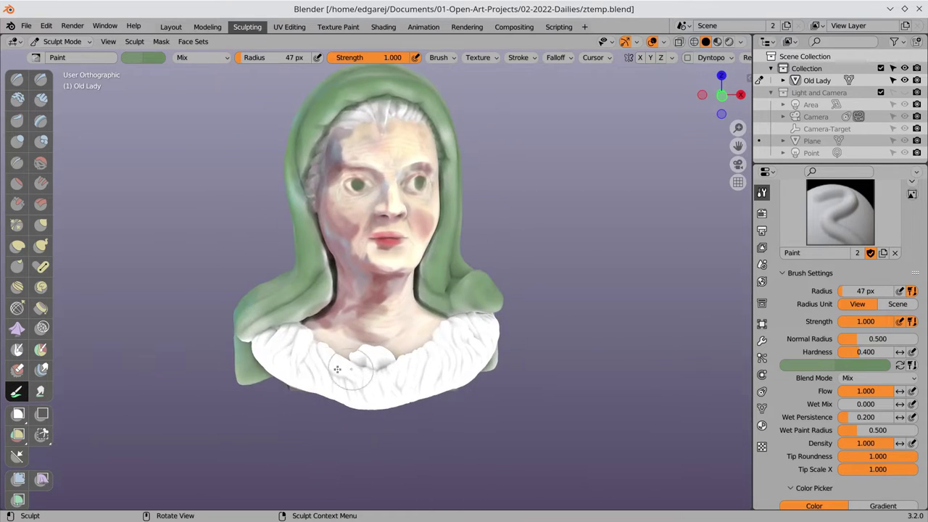
# - Paint dark grey shadows on the collar, then set the brush radius to 19 px
pyautogui.moveTo(291, 339); pyautogui.dragTo(447, 332, button='middle')
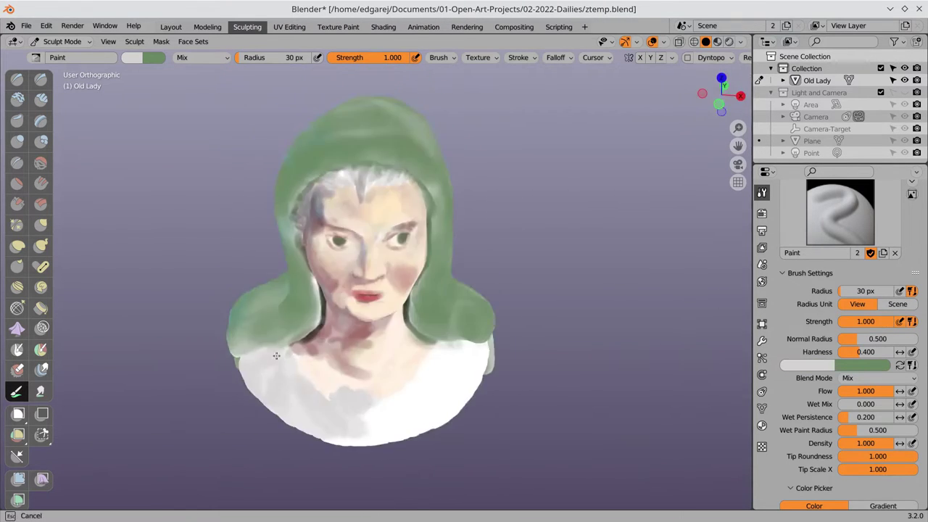
pyautogui.click(825, 369)
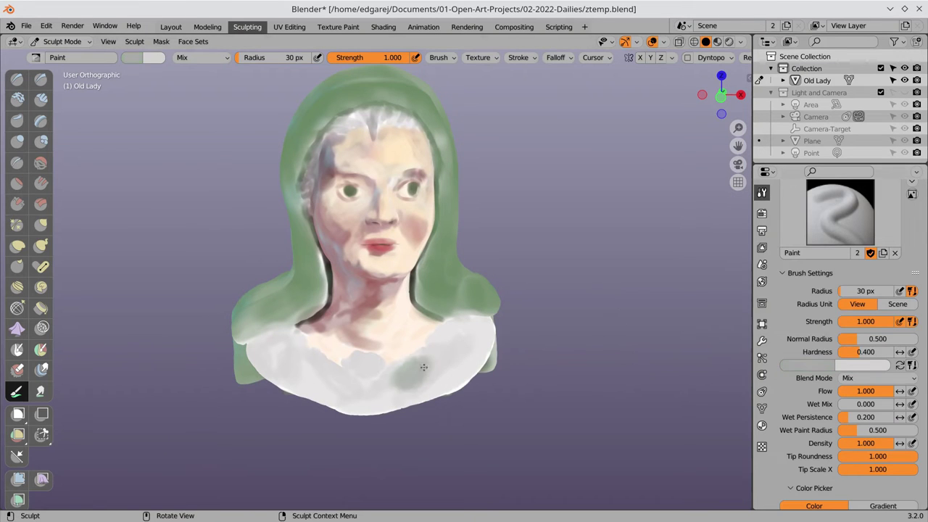
pyautogui.click(834, 365)
pyautogui.click(833, 319)
pyautogui.moveTo(391, 355)
pyautogui.mouseDown(button='middle')
pyautogui.moveTo(432, 353)
pyautogui.moveTo(357, 362)
pyautogui.mouseUp(button='middle')
pyautogui.click(432, 353)
# - Paint a tan rim along the hood edge
pyautogui.click(834, 365)
pyautogui.click(773, 265)
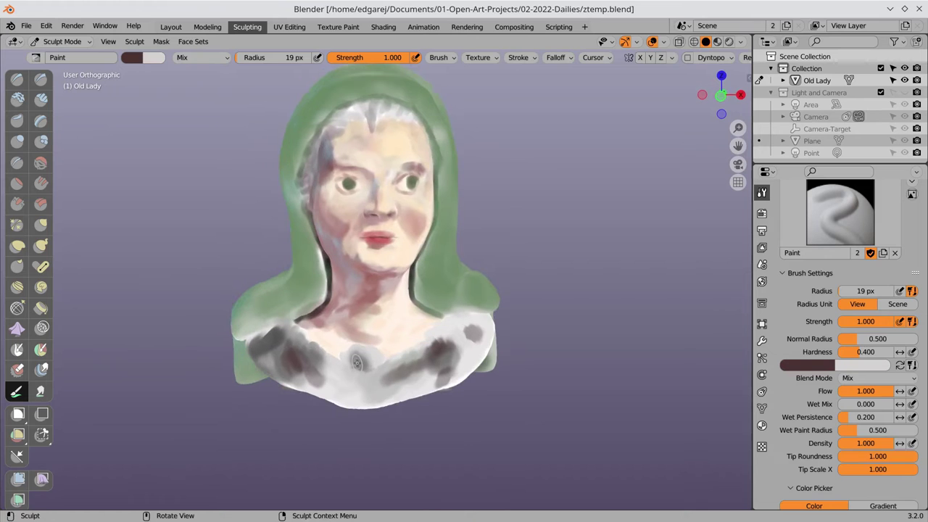
pyautogui.click(834, 365)
pyautogui.click(776, 290)
pyautogui.moveTo(304, 246)
pyautogui.mouseDown(button='middle')
pyautogui.moveTo(406, 245)
pyautogui.moveTo(387, 190)
pyautogui.moveTo(472, 259)
pyautogui.mouseUp(button='middle')
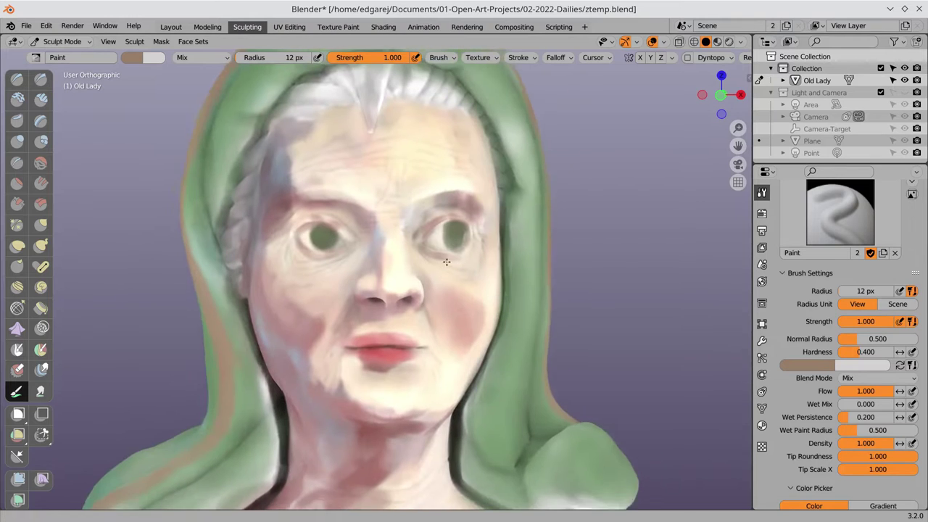
# - Shrink the brush to 11 px and paint wrinkle lines around the eyes
pyautogui.scroll(3, 249, 209)
pyautogui.press('[')
pyautogui.moveTo(352, 153)
pyautogui.mouseDown(button='middle')
pyautogui.moveTo(400, 233)
pyautogui.moveTo(338, 242)
pyautogui.moveTo(745, 52)
pyautogui.moveTo(508, 254)
pyautogui.mouseUp(button='middle')
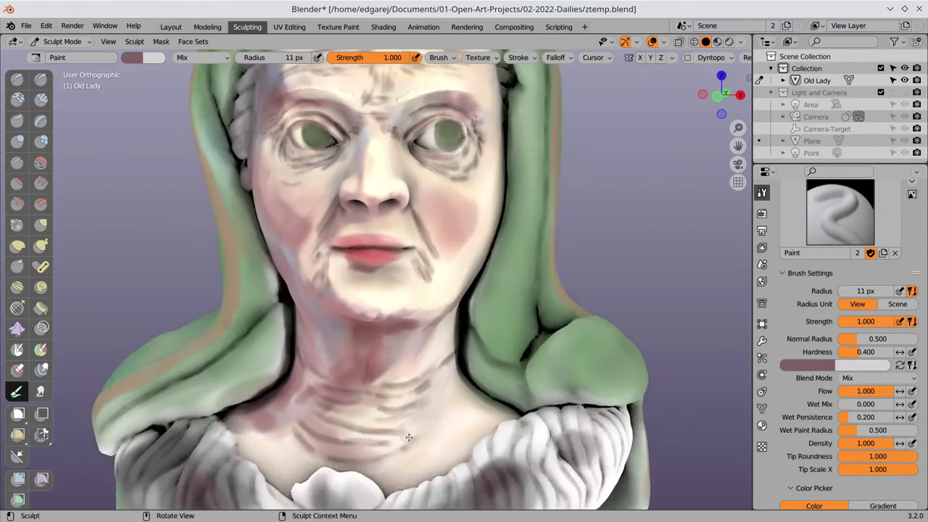
pyautogui.click(740, 41)
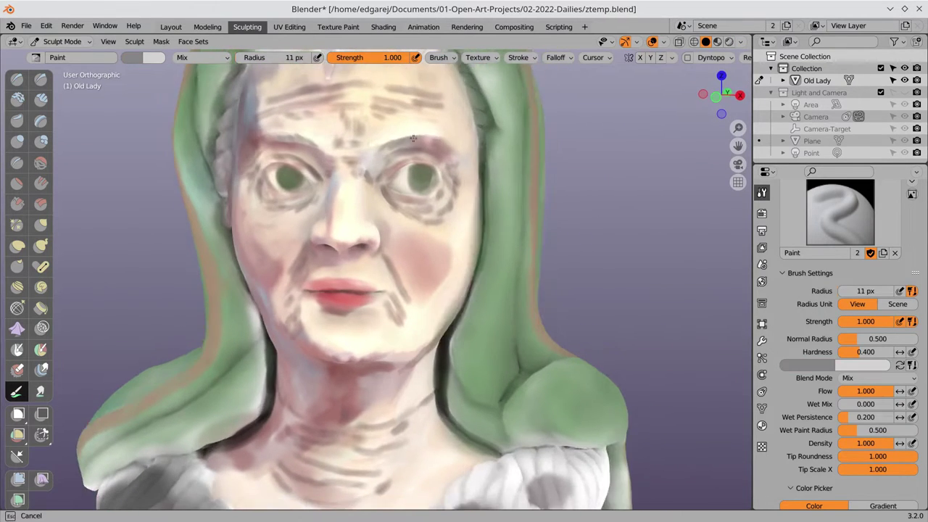
# - Look over the hood and sample lighter green and cyan, sizing the brush between 9 and 16 px
pyautogui.moveTo(508, 182); pyautogui.dragTo(540, 290, button='middle')
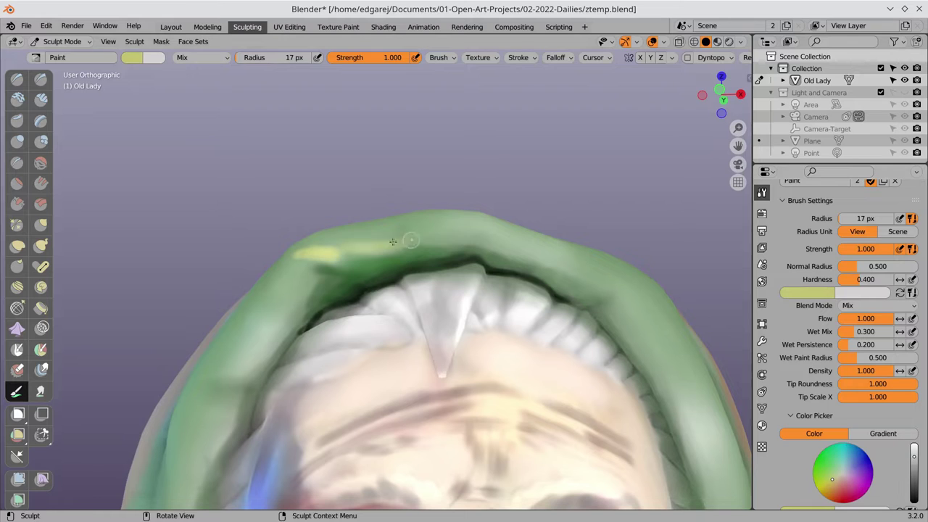
pyautogui.moveTo(393, 281); pyautogui.dragTo(326, 197, button='middle')
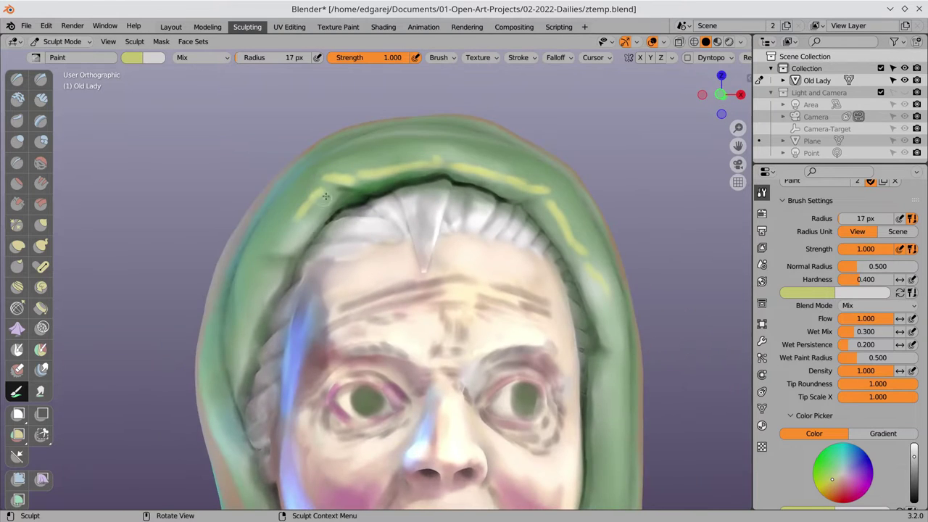
pyautogui.moveTo(241, 361)
pyautogui.mouseDown(button='middle')
pyautogui.moveTo(285, 250)
pyautogui.moveTo(276, 314)
pyautogui.moveTo(277, 147)
pyautogui.moveTo(262, 327)
pyautogui.moveTo(369, 311)
pyautogui.moveTo(263, 270)
pyautogui.moveTo(274, 275)
pyautogui.moveTo(282, 244)
pyautogui.moveTo(414, 242)
pyautogui.mouseUp(button='middle')
pyautogui.press('[')
pyautogui.press('[')
pyautogui.press('[')
pyautogui.press(']')
pyautogui.press('s')
pyautogui.press(']')
pyautogui.press(']')
pyautogui.press(']')
pyautogui.press('s')
# - Paint highlight strokes on the hood rim, alternating light green and cyan with a 12-21 px brush
pyautogui.press('[')
pyautogui.press('s')
pyautogui.press(']')
pyautogui.press(']')
pyautogui.press(']')
pyautogui.press('s')
pyautogui.press('[')
pyautogui.press('[')
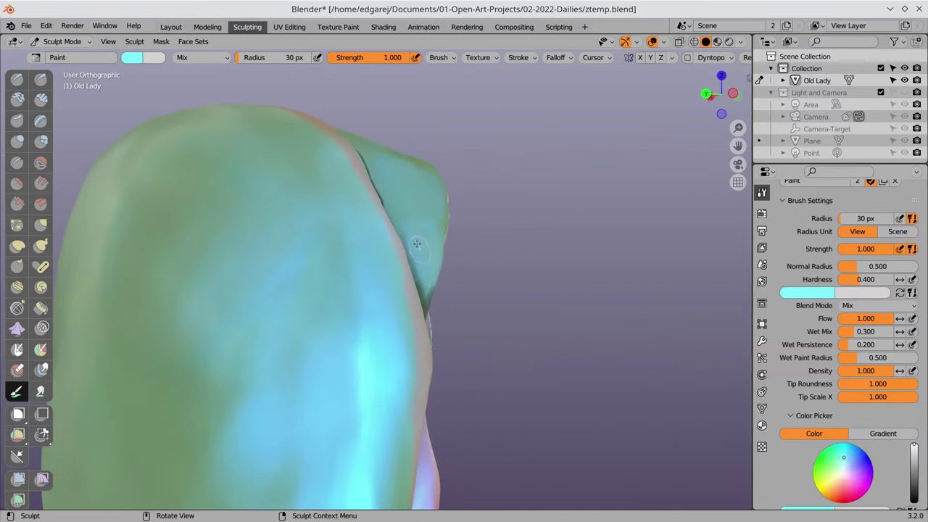
pyautogui.press('s')
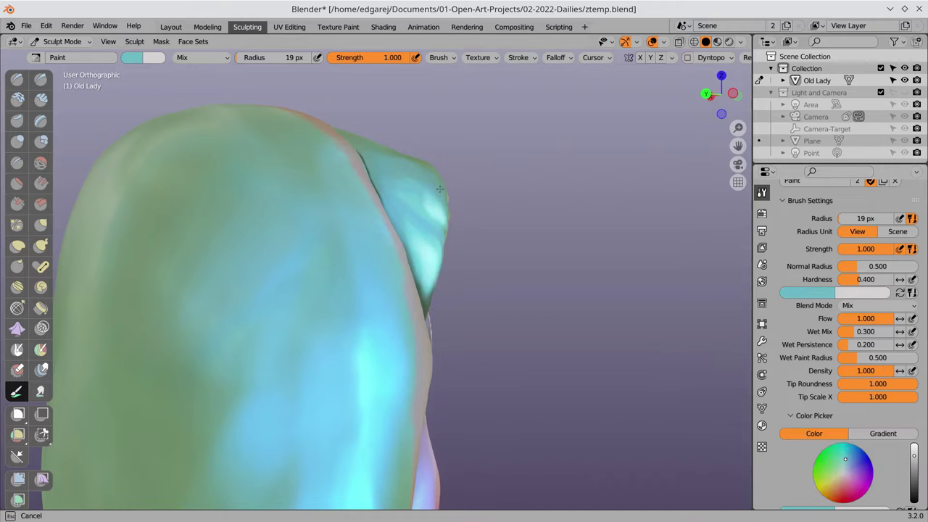
pyautogui.press('s')
# - Add light green highlights around the face, then sample dark green with a 13 px brush
pyautogui.moveTo(440, 188)
pyautogui.mouseDown(button='middle')
pyautogui.moveTo(312, 196)
pyautogui.moveTo(313, 208)
pyautogui.moveTo(332, 188)
pyautogui.mouseUp(button='middle')
pyautogui.press('[')
pyautogui.press('[')
pyautogui.press('[')
pyautogui.press('s')
pyautogui.press('s')
pyautogui.press(']')
pyautogui.press(']')
pyautogui.press(']')
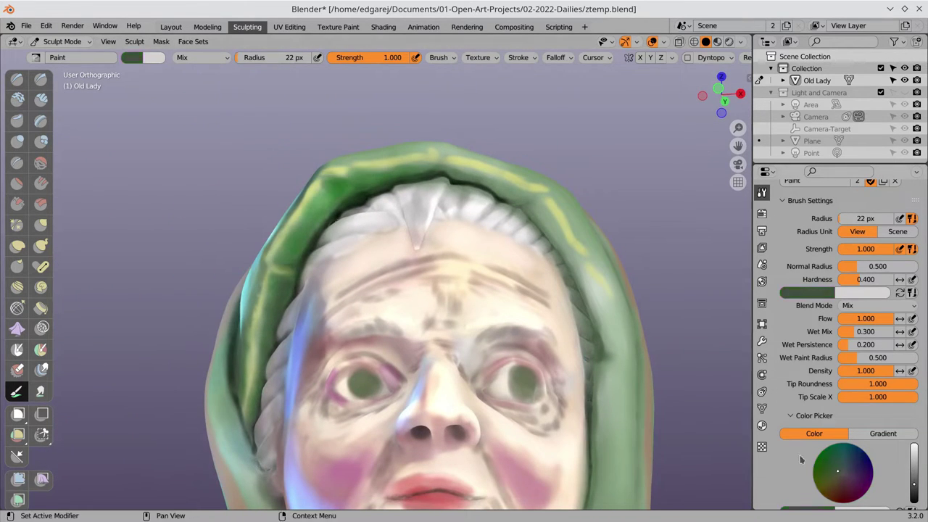
pyautogui.press('s')
pyautogui.press('[')
pyautogui.press('[')
pyautogui.press('[')
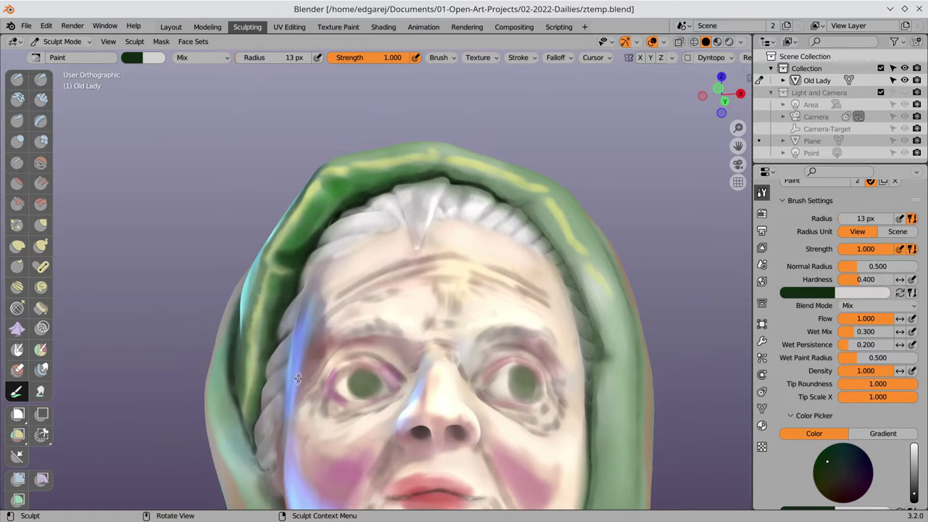
# - Check the head from several angles and save the file as ztemp.blend
pyautogui.scroll(-4, 297, 378)
pyautogui.moveTo(297, 378); pyautogui.dragTo(327, 290, button='middle')
pyautogui.scroll(4, 383, 252)
pyautogui.moveTo(382, 252)
pyautogui.mouseDown(button='middle')
pyautogui.moveTo(318, 190)
pyautogui.moveTo(284, 261)
pyautogui.moveTo(240, 314)
pyautogui.mouseUp(button='middle')
pyautogui.moveTo(268, 360); pyautogui.dragTo(291, 299, button='middle')
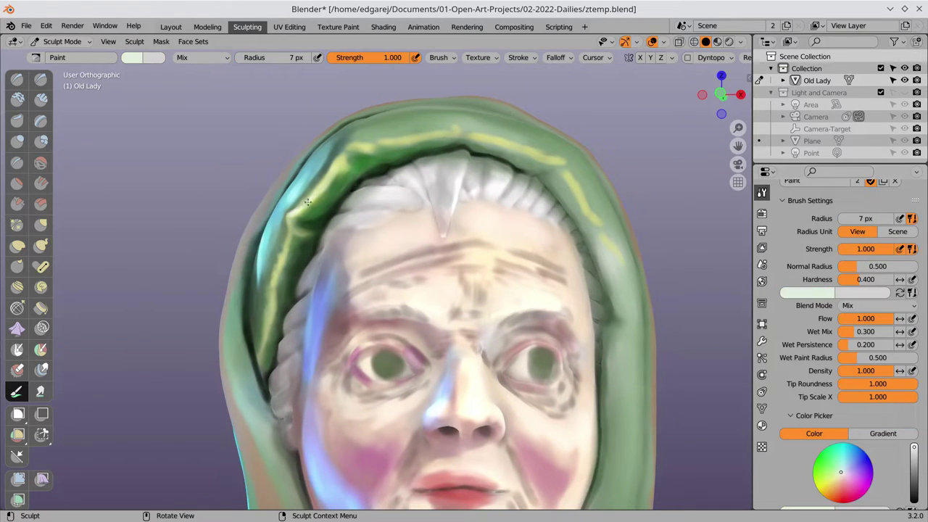
pyautogui.moveTo(307, 203)
pyautogui.mouseDown(button='middle')
pyautogui.moveTo(363, 239)
pyautogui.moveTo(406, 290)
pyautogui.mouseUp(button='middle')
pyautogui.scroll(-4, 435, 319)
pyautogui.hotkey('ctrl', 's')
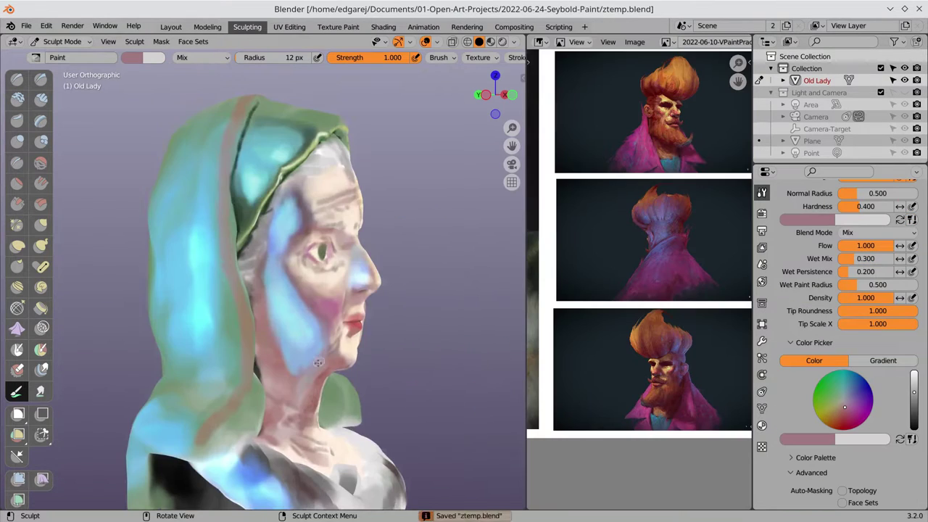
# - Widen the brush to about 31 px and sample dark green-grey from the back of the hood
pyautogui.moveTo(305, 305); pyautogui.dragTo(344, 305, button='middle')
pyautogui.press('s')
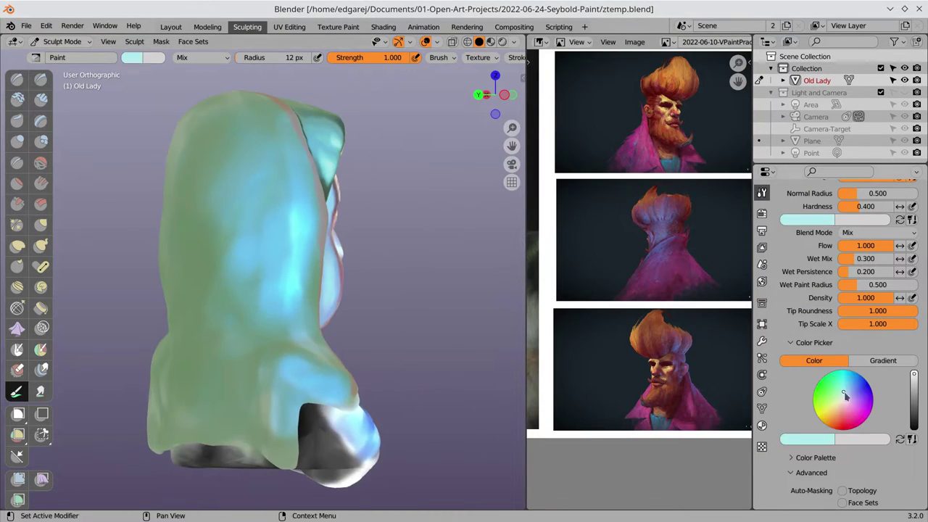
pyautogui.moveTo(327, 265); pyautogui.dragTo(322, 265, button='middle')
pyautogui.press('s')
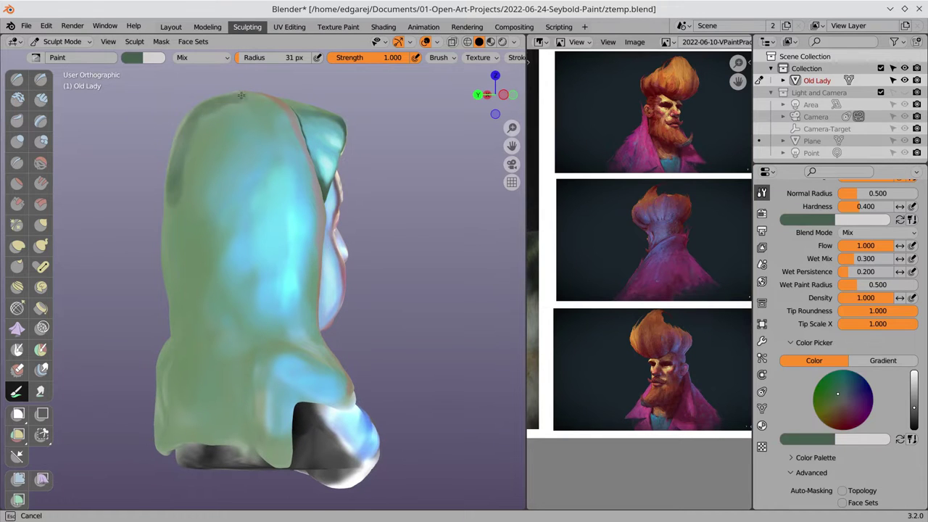
pyautogui.moveTo(156, 422); pyautogui.dragTo(276, 377, button='middle')
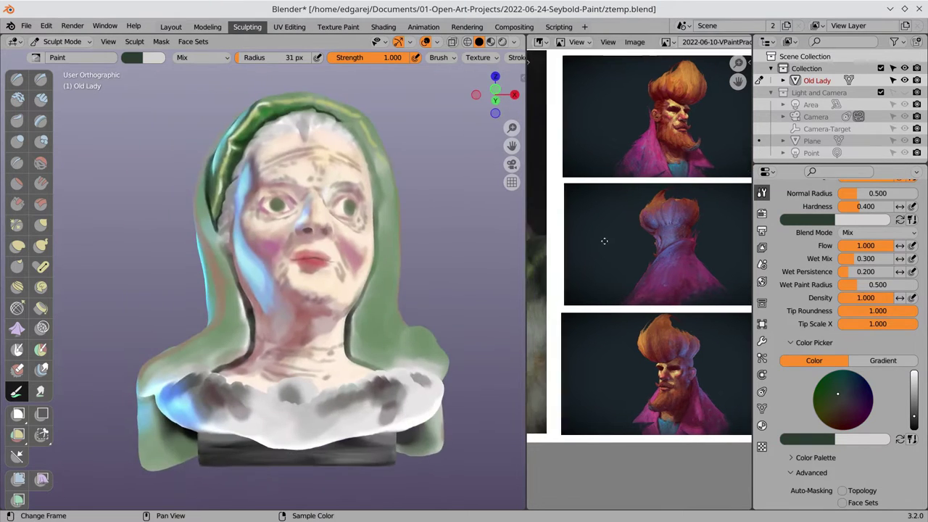
pyautogui.moveTo(581, 239); pyautogui.dragTo(718, 239, button='middle')
pyautogui.press('s')
pyautogui.moveTo(304, 217)
pyautogui.mouseDown(button='middle')
pyautogui.moveTo(275, 182)
pyautogui.moveTo(193, 286)
pyautogui.mouseUp(button='middle')
pyautogui.press('s')
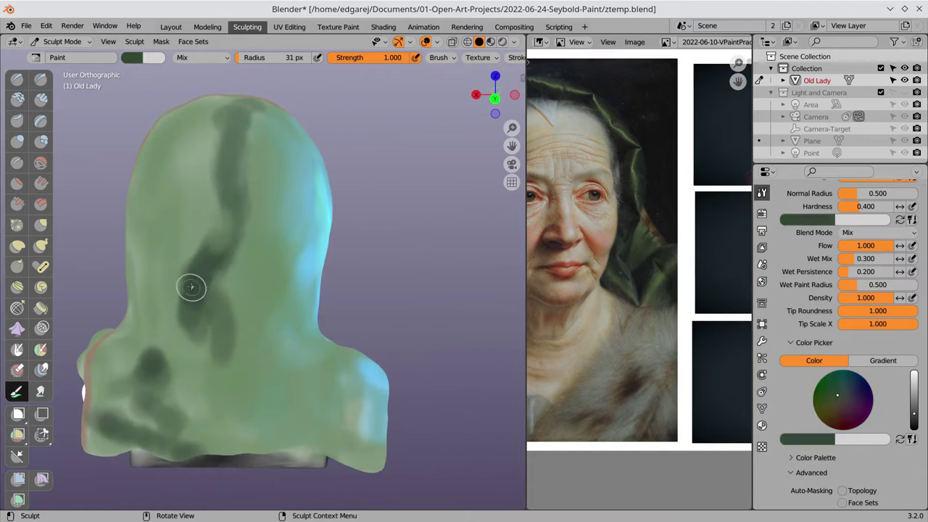
# - Paint the back of the hood with sampled light and greyish greens, then save
pyautogui.moveTo(211, 239)
pyautogui.mouseDown(button='middle')
pyautogui.moveTo(361, 159)
pyautogui.moveTo(279, 182)
pyautogui.moveTo(276, 217)
pyautogui.moveTo(268, 189)
pyautogui.moveTo(290, 174)
pyautogui.mouseUp(button='middle')
pyautogui.press('s')
pyautogui.press('s')
pyautogui.press('s')
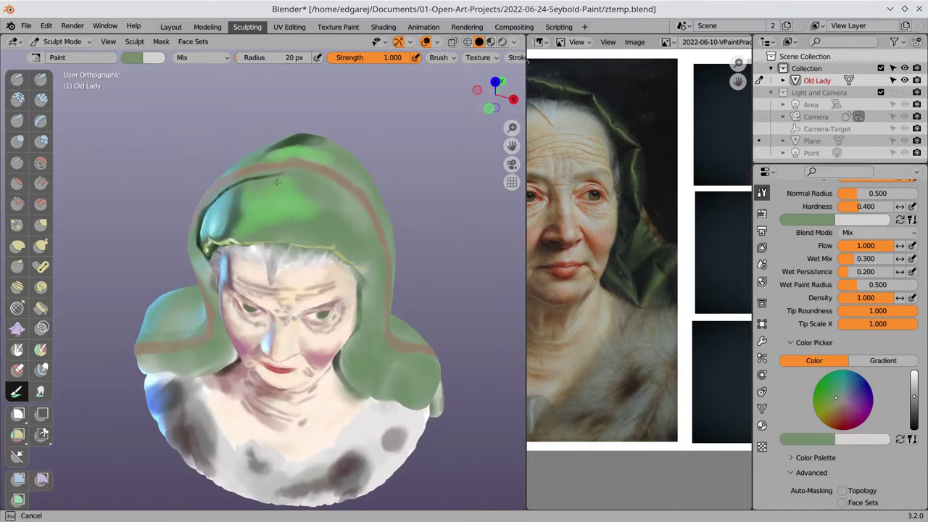
pyautogui.moveTo(290, 218)
pyautogui.mouseDown(button='middle')
pyautogui.moveTo(218, 232)
pyautogui.moveTo(277, 152)
pyautogui.moveTo(232, 218)
pyautogui.mouseUp(button='middle')
pyautogui.press('s')
pyautogui.press('s')
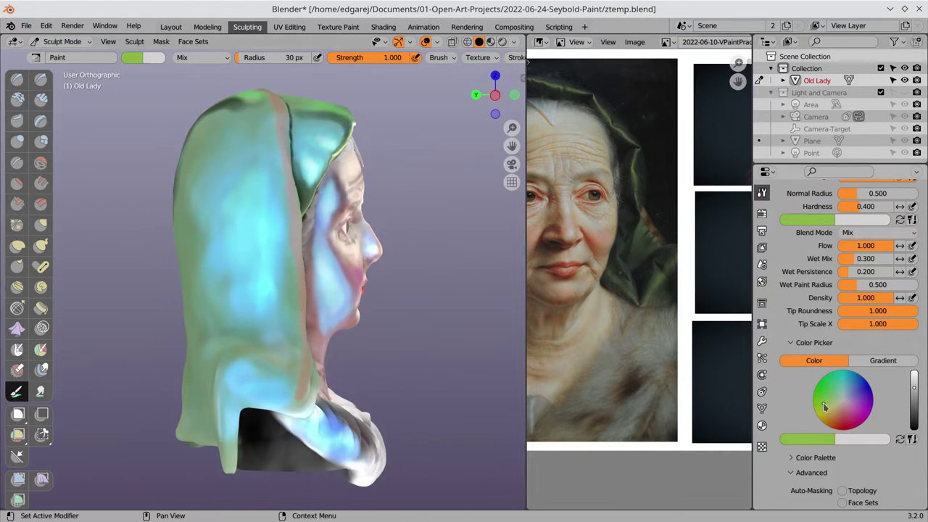
pyautogui.moveTo(276, 276)
pyautogui.mouseDown(button='middle')
pyautogui.moveTo(239, 290)
pyautogui.moveTo(233, 304)
pyautogui.moveTo(259, 319)
pyautogui.moveTo(242, 293)
pyautogui.mouseUp(button='middle')
# - Lay in dark green fold shadows on the back of the hood over the grey-greens
pyautogui.press('s')
pyautogui.press('s')
pyautogui.press('s')
pyautogui.hotkey('ctrl', 's')
pyautogui.press('s')
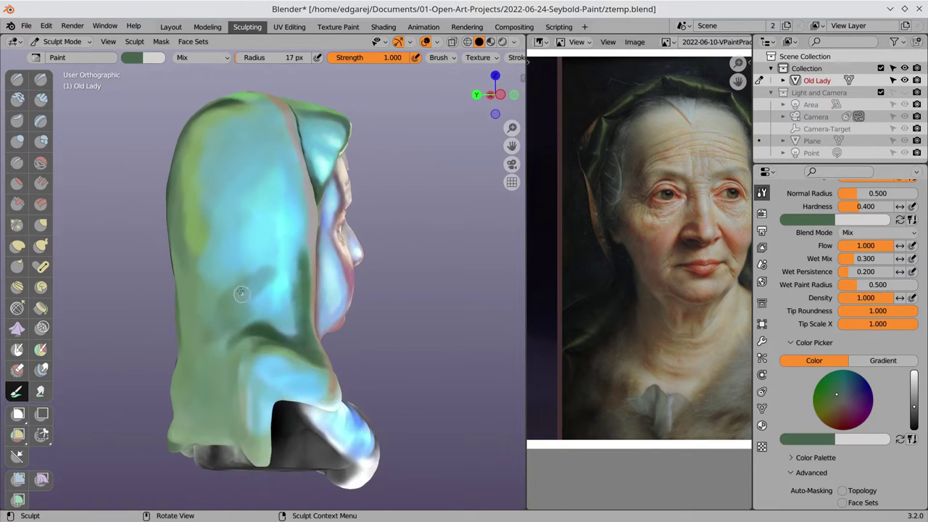
pyautogui.press('s')
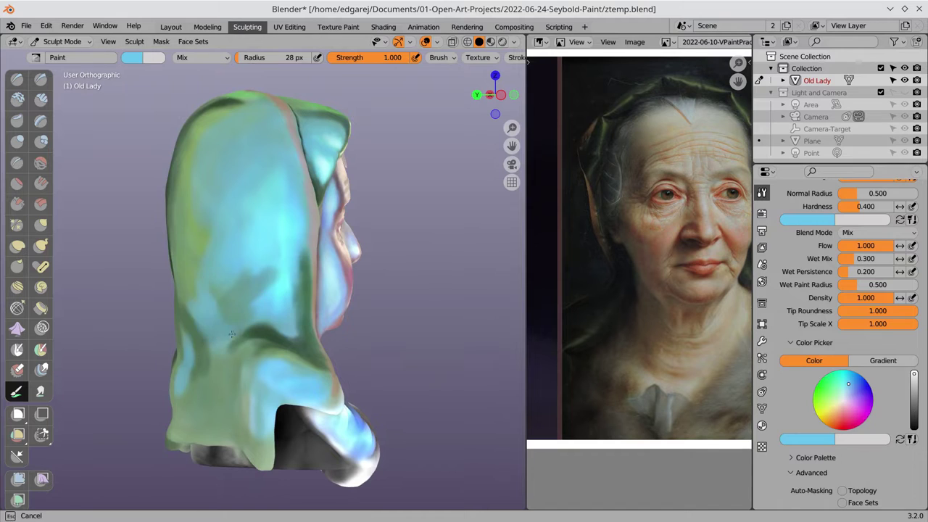
pyautogui.moveTo(211, 211)
pyautogui.mouseDown(button='middle')
pyautogui.moveTo(236, 172)
pyautogui.moveTo(198, 246)
pyautogui.mouseUp(button='middle')
pyautogui.press('s')
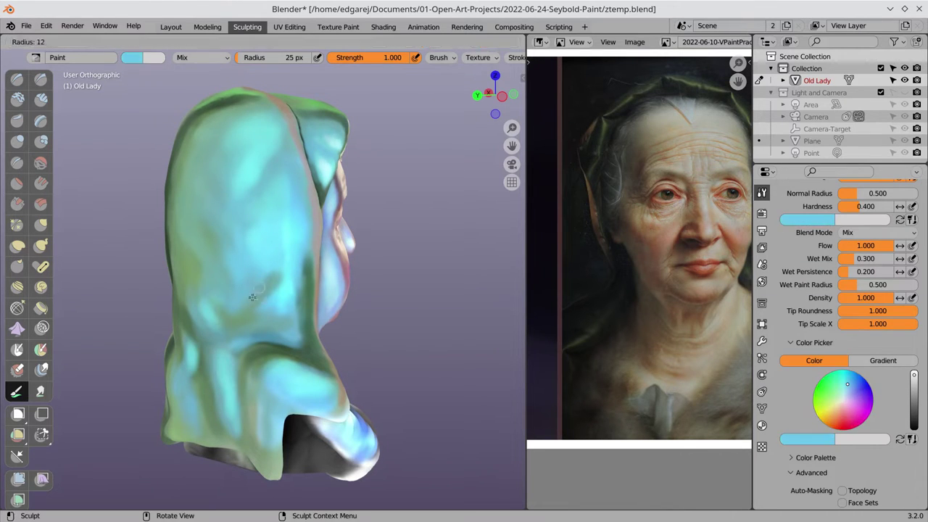
pyautogui.press('s')
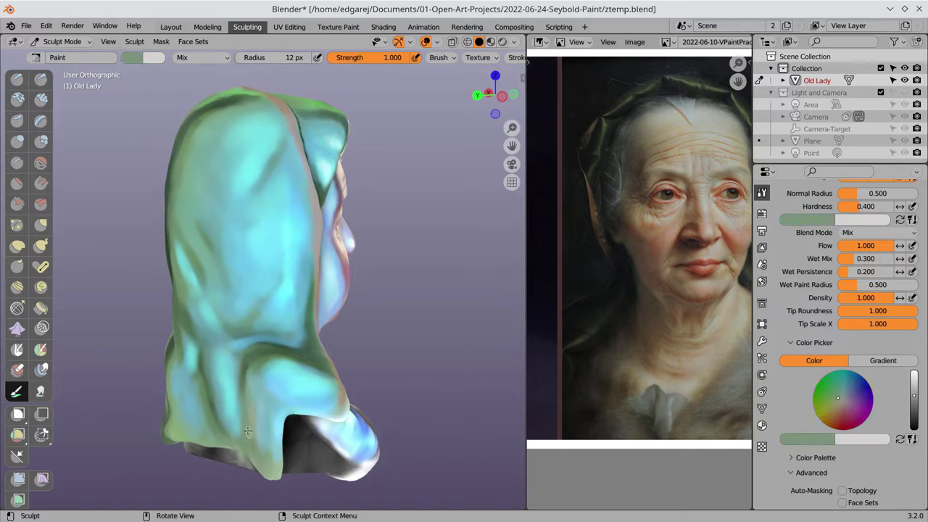
pyautogui.moveTo(248, 431); pyautogui.dragTo(202, 255, button='middle')
pyautogui.press('s')
pyautogui.click(211, 302)
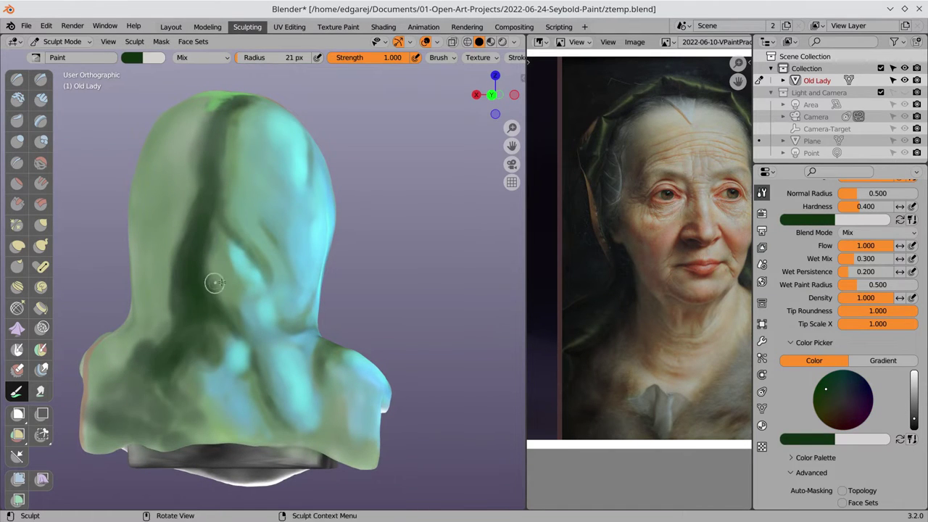
# - Pick dark green from the folds, save, and shade the hood's lower left
pyautogui.press('s')
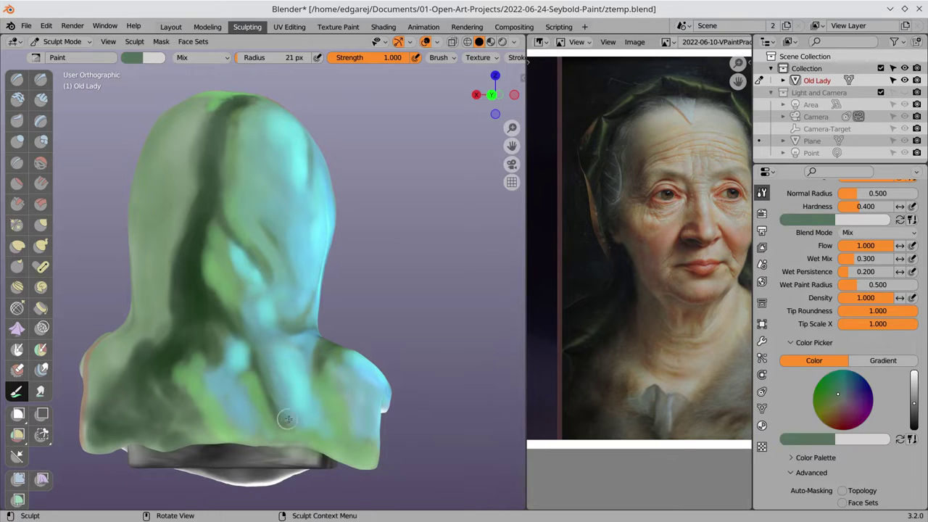
pyautogui.click(200, 265)
pyautogui.hotkey('ctrl', 's')
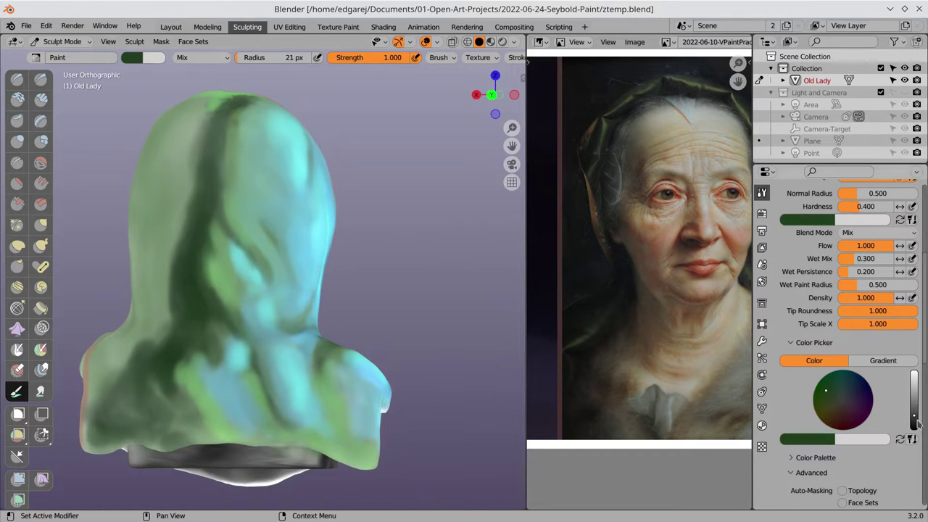
pyautogui.moveTo(164, 377); pyautogui.dragTo(132, 415)
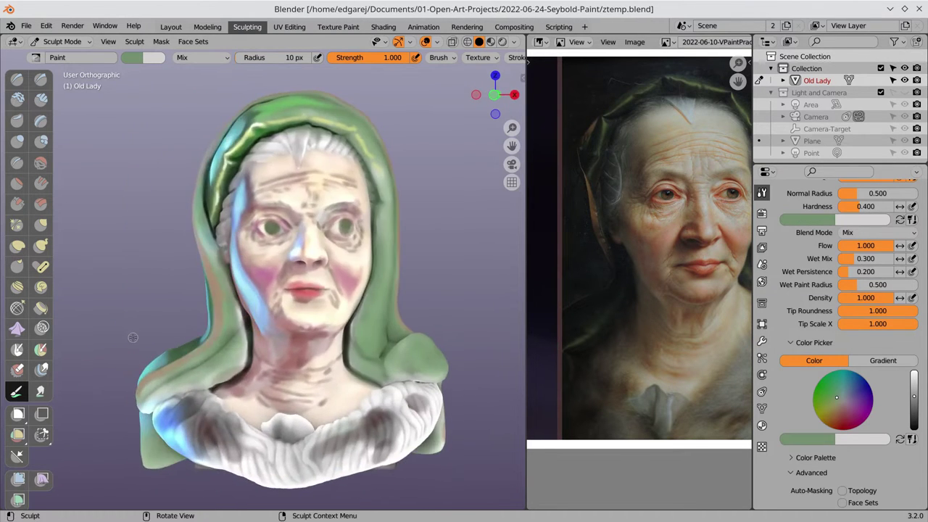
pyautogui.moveTo(387, 219); pyautogui.dragTo(338, 179, button='middle')
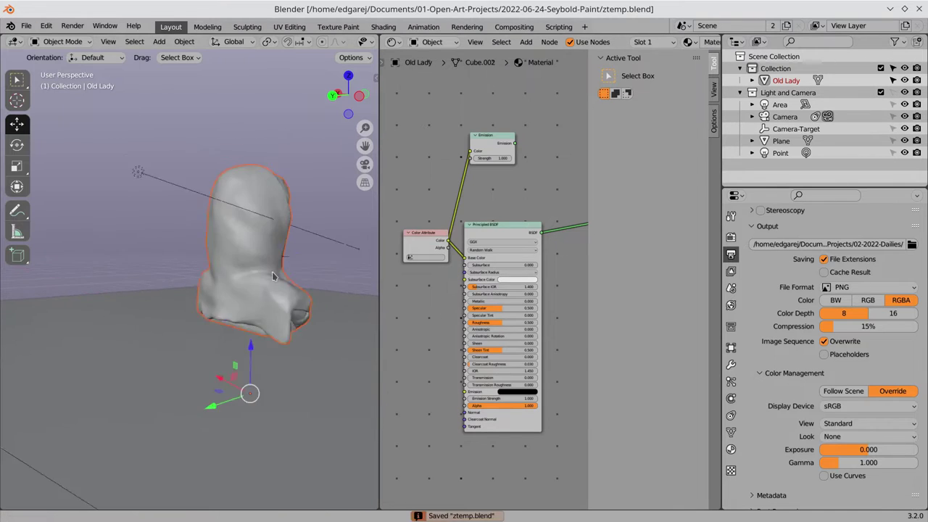
# - Switch the viewport to Rendered shading and use the Standard view transform
pyautogui.keyDown('shift'); pyautogui.moveTo(272, 277); pyautogui.dragTo(207, 290, button='middle'); pyautogui.keyUp('shift')
pyautogui.scroll(-3, 290, 41)
pyautogui.click(354, 41)
pyautogui.moveTo(507, 290); pyautogui.dragTo(423, 296, button='middle')
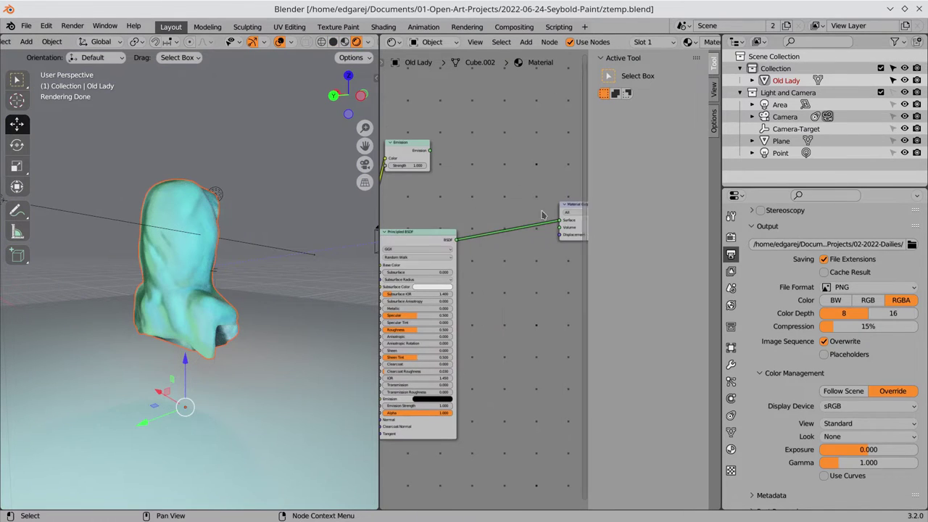
pyautogui.click(841, 424)
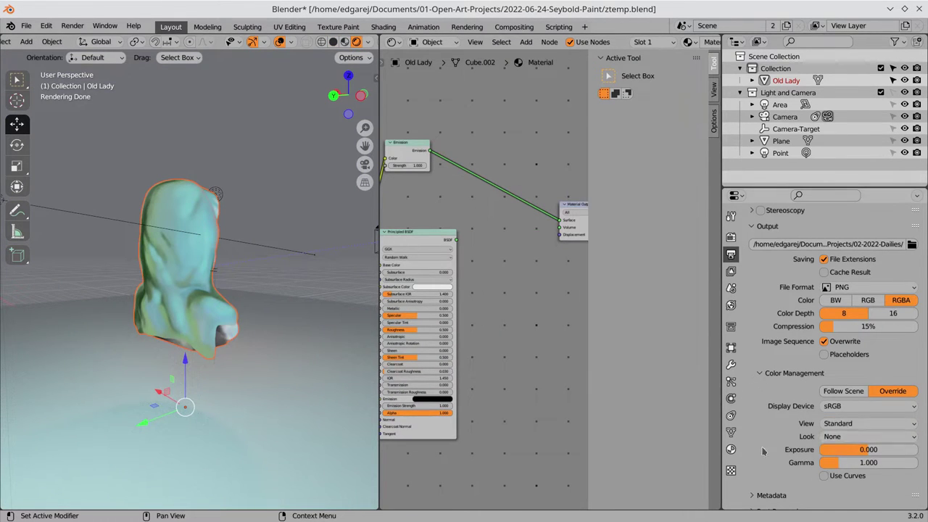
pyautogui.click(841, 436)
pyautogui.click(841, 424)
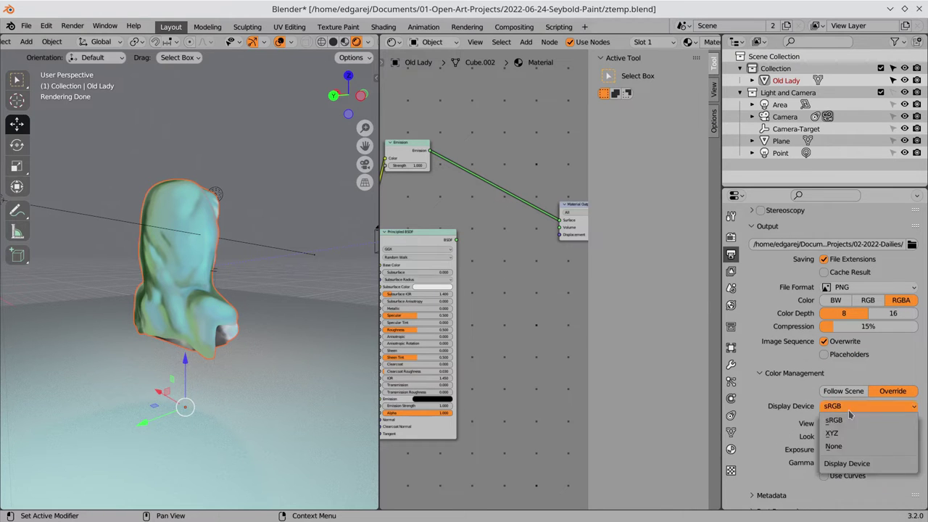
pyautogui.click(839, 437)
# - Save a numbered _001 copy of the practice file and return to the Sculpting workspace
pyautogui.hotkey('ctrl', 'shift', 's')
pyautogui.click(749, 457)
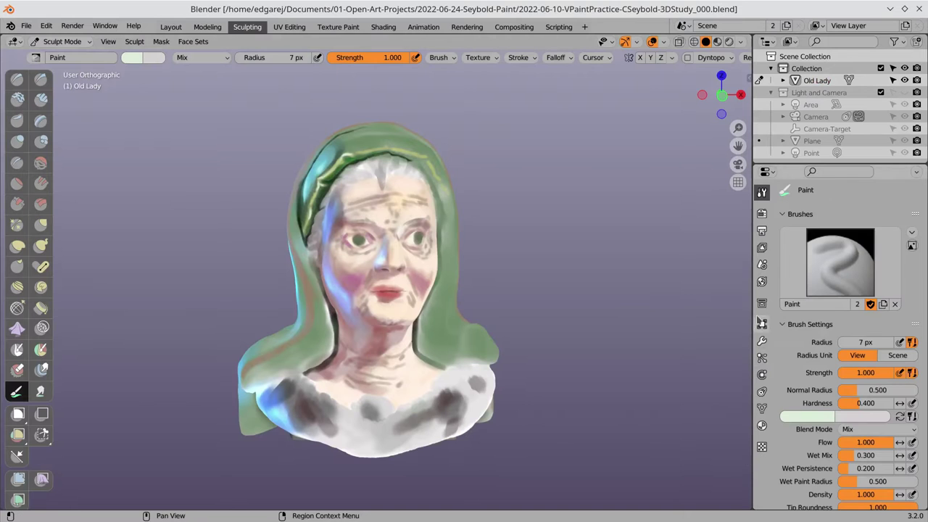
pyautogui.press('Return')
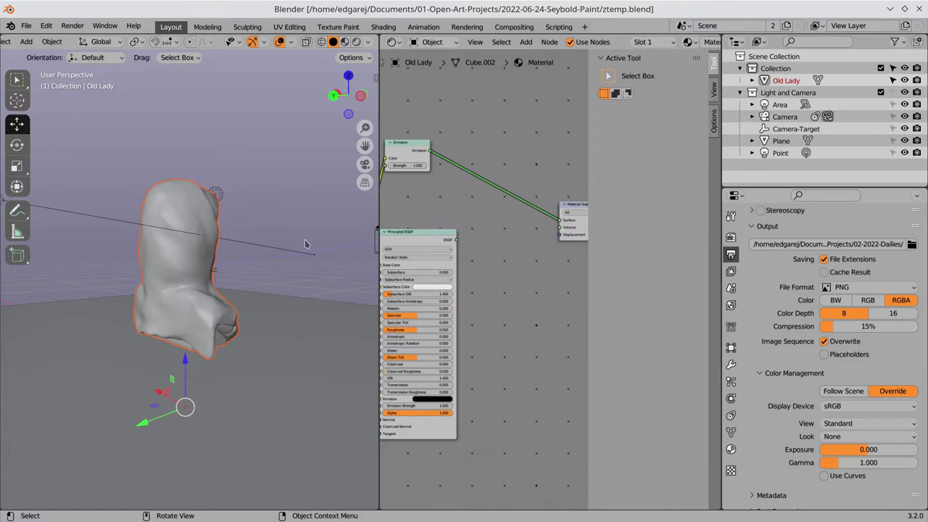
pyautogui.click(247, 27)
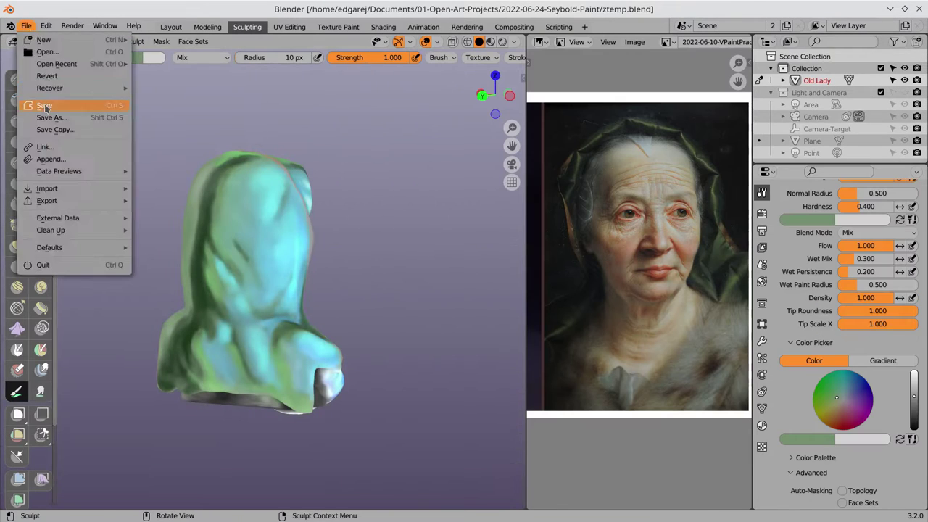
# - Paint lighter shading on the hood with a 12 px brush, sampling light and dark greens
pyautogui.moveTo(449, 203); pyautogui.dragTo(251, 184, button='middle')
pyautogui.moveTo(263, 260)
pyautogui.mouseDown(button='middle')
pyautogui.moveTo(347, 193)
pyautogui.moveTo(324, 227)
pyautogui.mouseUp(button='middle')
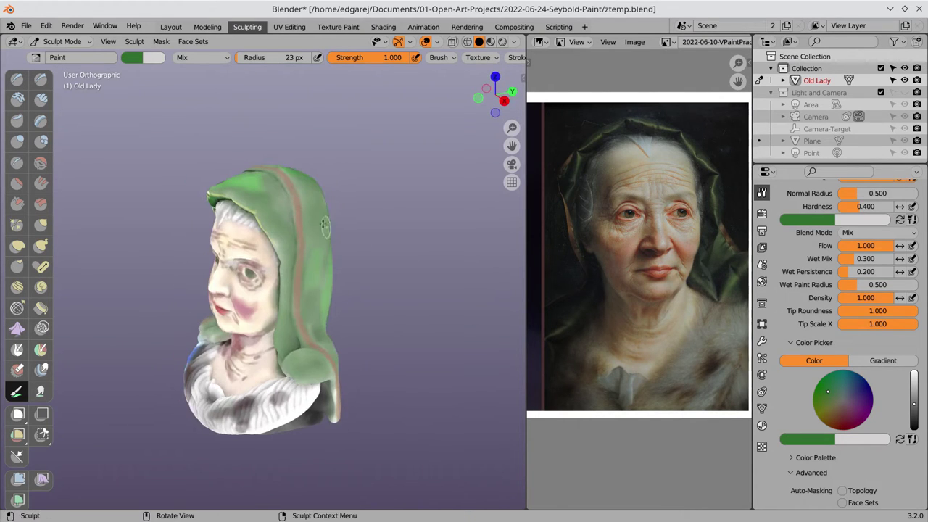
pyautogui.moveTo(310, 312); pyautogui.dragTo(304, 319, button='middle')
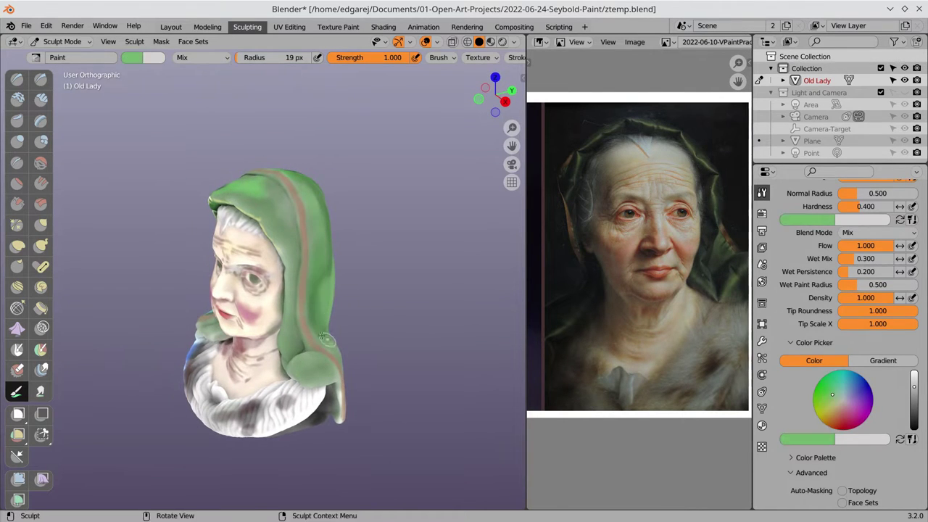
pyautogui.moveTo(276, 221); pyautogui.dragTo(280, 228)
pyautogui.press('s')
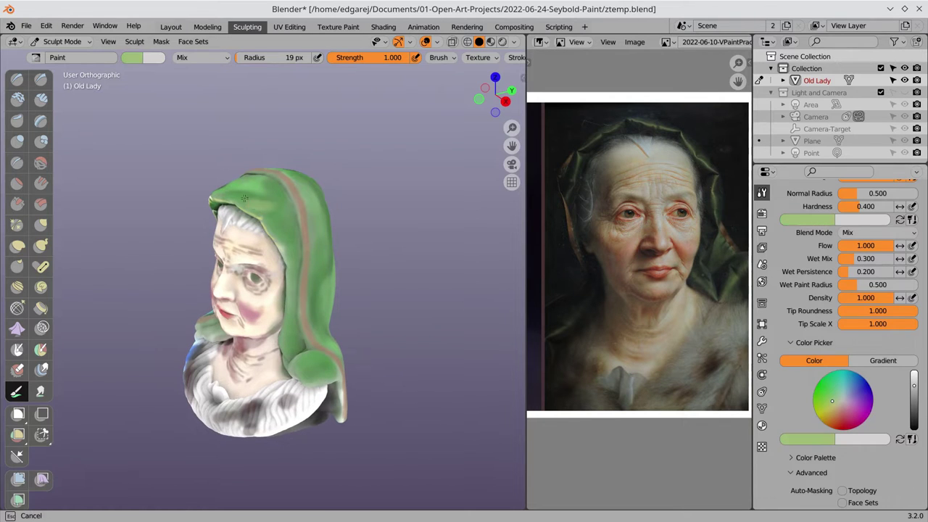
pyautogui.moveTo(321, 332); pyautogui.dragTo(297, 346, button='middle')
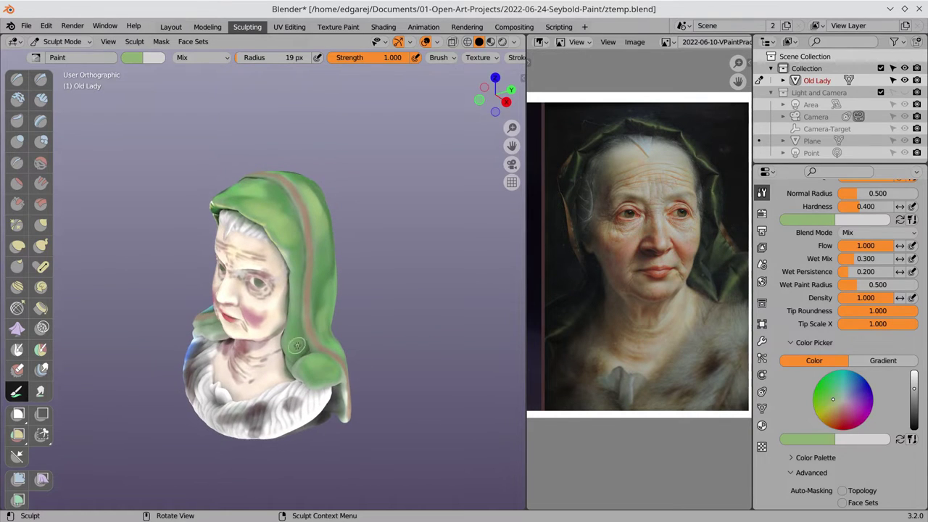
pyautogui.click(249, 205)
pyautogui.press('s')
pyautogui.press('s')
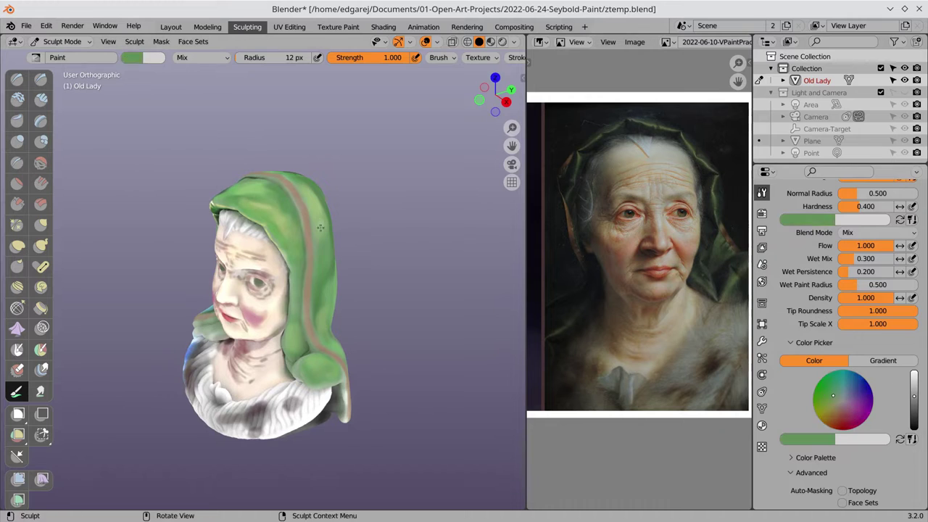
pyautogui.click(331, 313)
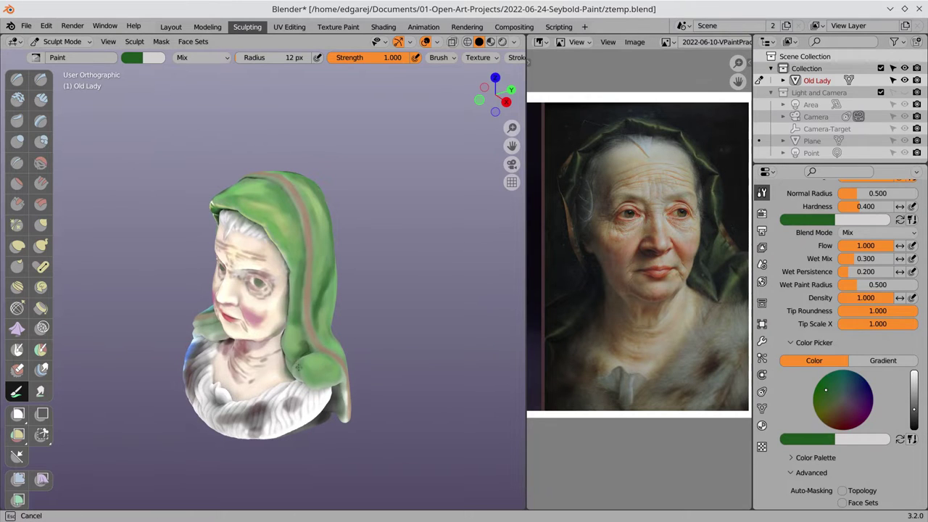
# - Adjust the paint colour's brightness while shading the hood's left side, then save
pyautogui.moveTo(338, 294)
pyautogui.mouseDown(button='middle')
pyautogui.moveTo(246, 290)
pyautogui.moveTo(265, 261)
pyautogui.moveTo(222, 336)
pyautogui.moveTo(230, 284)
pyautogui.moveTo(228, 327)
pyautogui.moveTo(211, 329)
pyautogui.mouseUp(button='middle')
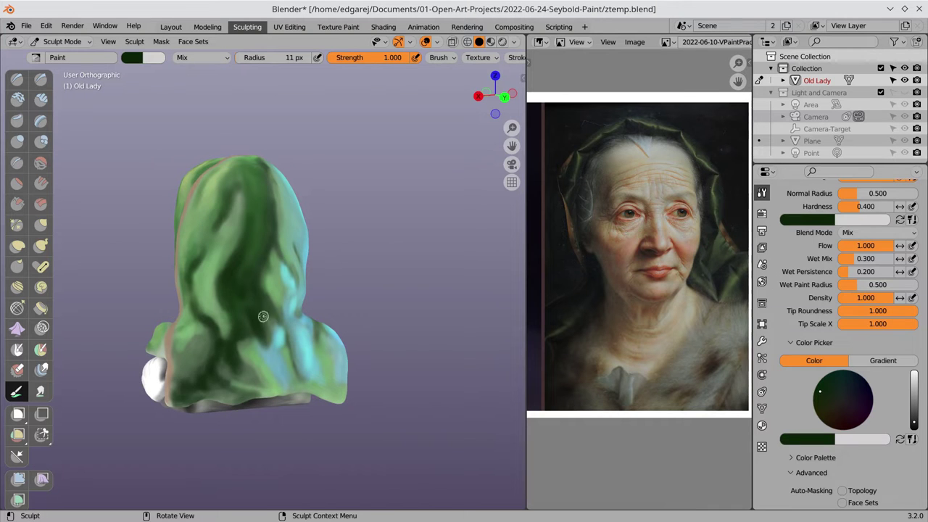
pyautogui.moveTo(202, 343); pyautogui.dragTo(181, 371)
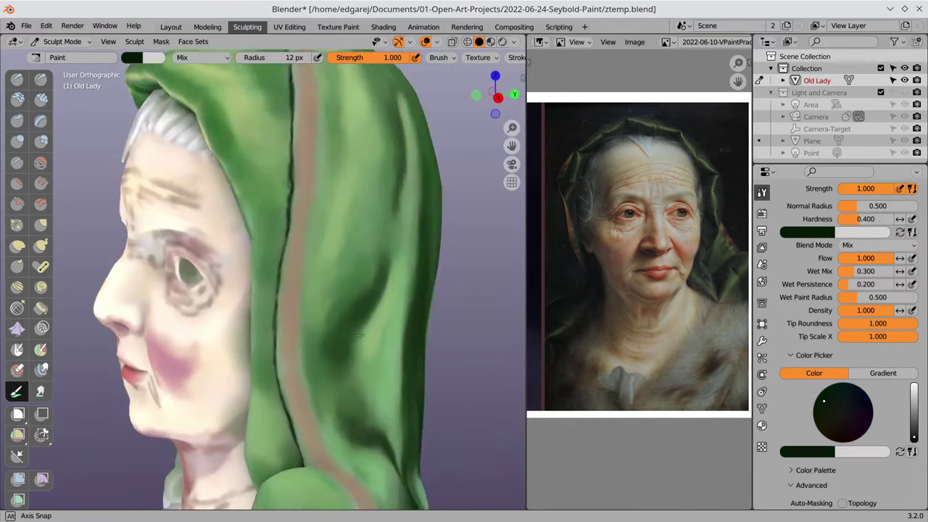
pyautogui.moveTo(210, 364)
pyautogui.mouseDown(button='middle')
pyautogui.moveTo(366, 153)
pyautogui.moveTo(393, 234)
pyautogui.mouseUp(button='middle')
pyautogui.scroll(2, 366, 153)
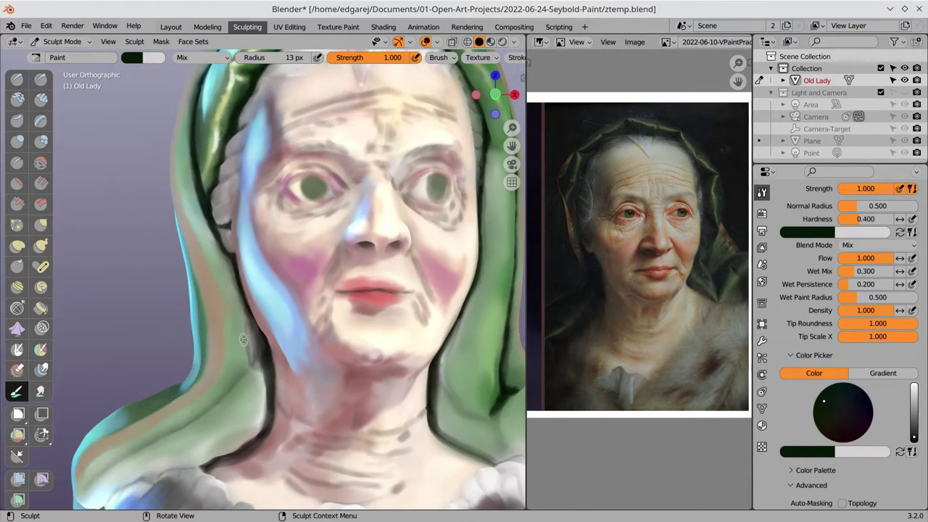
pyautogui.moveTo(394, 234)
pyautogui.mouseDown(button='middle')
pyautogui.moveTo(435, 232)
pyautogui.moveTo(254, 360)
pyautogui.moveTo(261, 366)
pyautogui.moveTo(244, 350)
pyautogui.moveTo(180, 393)
pyautogui.moveTo(202, 339)
pyautogui.moveTo(218, 326)
pyautogui.mouseUp(button='middle')
pyautogui.hotkey('ctrl', 's')
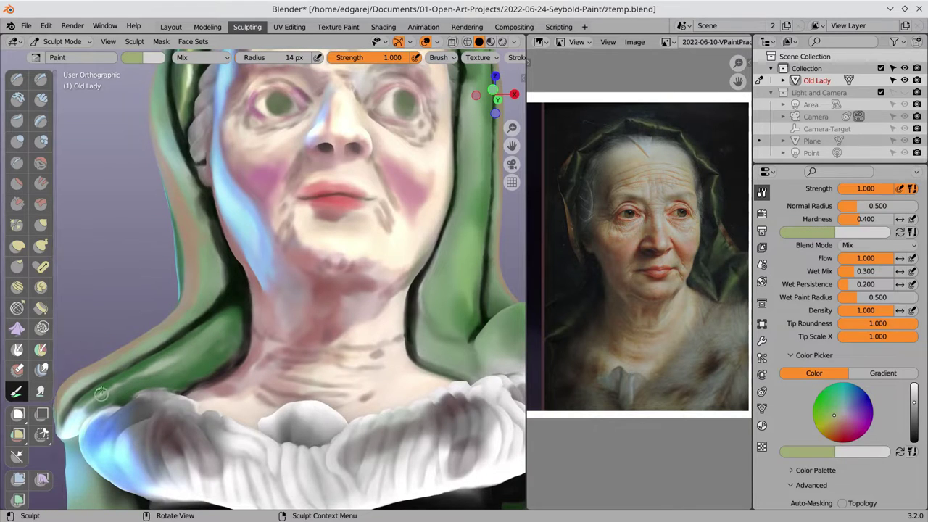
pyautogui.moveTo(913, 418)
pyautogui.mouseDown()
pyautogui.moveTo(915, 429)
pyautogui.moveTo(913, 402)
pyautogui.mouseUp()
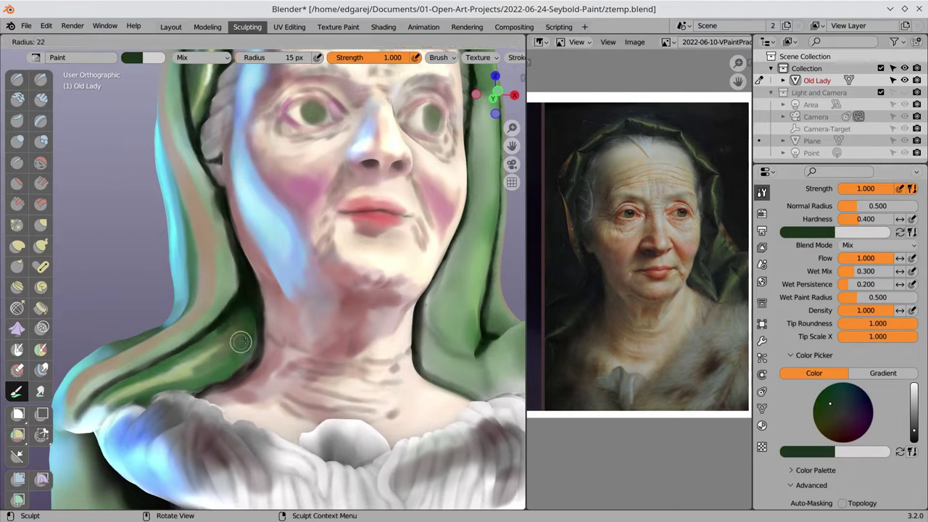
pyautogui.moveTo(218, 326); pyautogui.dragTo(200, 391, button='middle')
pyautogui.moveTo(191, 380); pyautogui.dragTo(257, 335, button='middle')
pyautogui.hotkey('ctrl', 's')
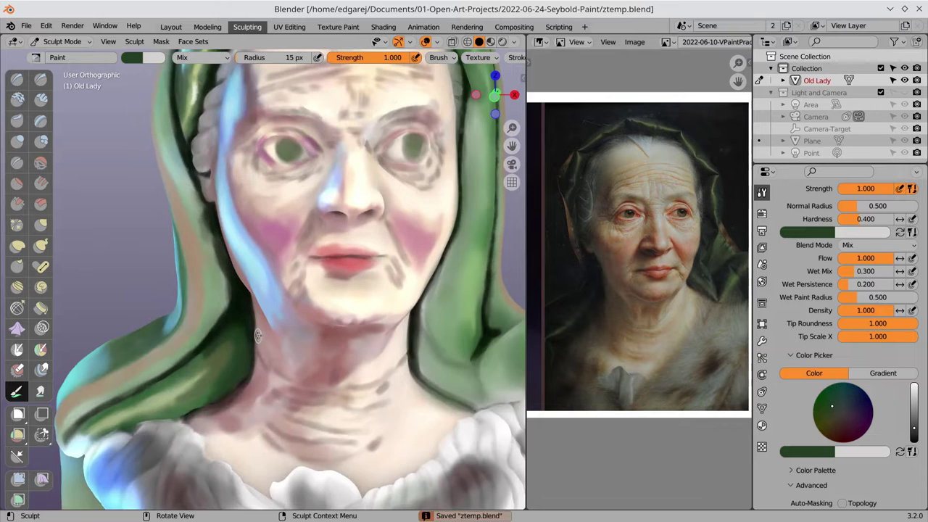
# - Sample yellow-green and dark green with a 12 px brush, check the bust's sides, and save
pyautogui.press('s')
pyautogui.moveTo(179, 236)
pyautogui.mouseDown(button='middle')
pyautogui.moveTo(135, 409)
pyautogui.moveTo(221, 386)
pyautogui.mouseUp(button='middle')
pyautogui.press('s')
pyautogui.press('s')
pyautogui.press('s')
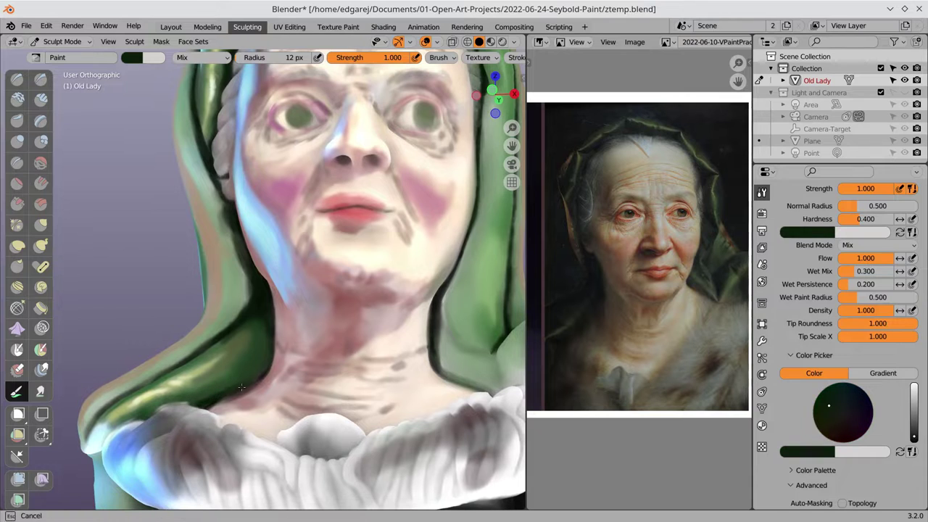
pyautogui.scroll(-3, 184, 403)
pyautogui.moveTo(255, 329); pyautogui.dragTo(388, 332, button='middle')
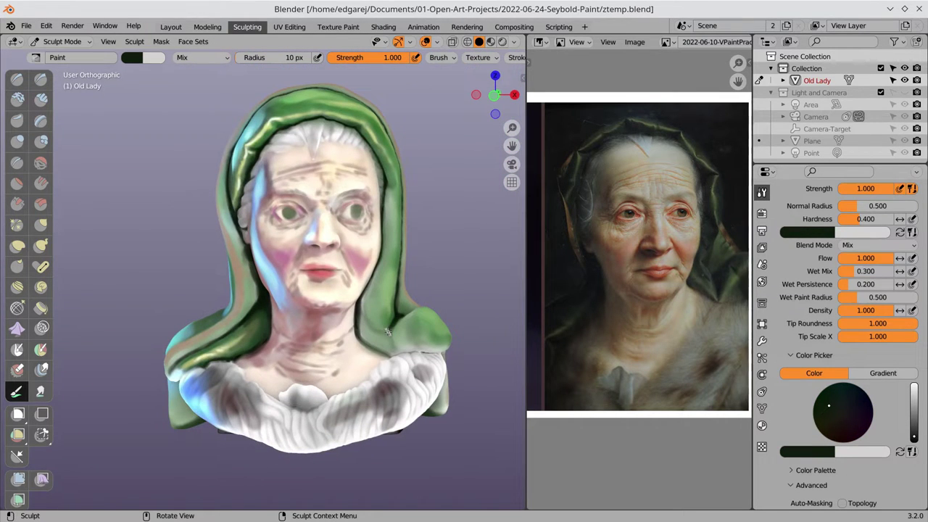
pyautogui.moveTo(222, 314); pyautogui.dragTo(344, 309, button='middle')
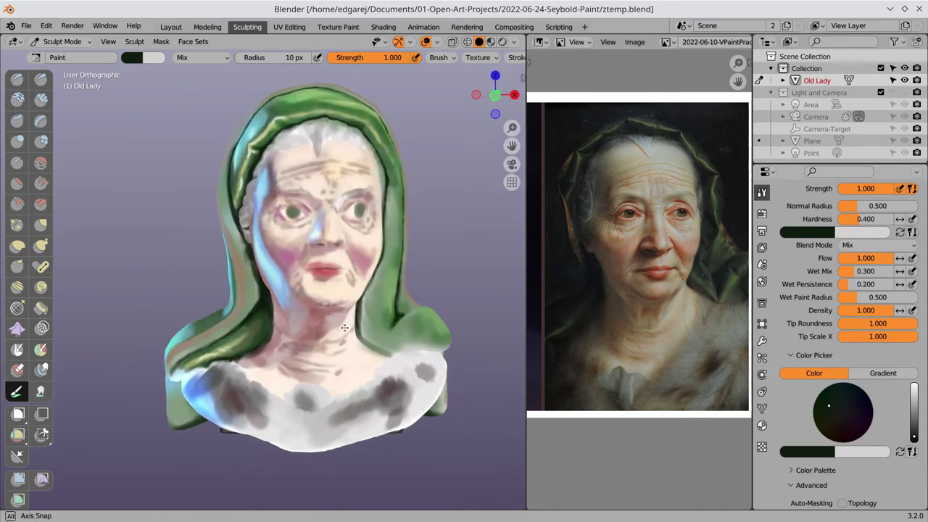
pyautogui.moveTo(346, 317)
pyautogui.mouseDown(button='middle')
pyautogui.moveTo(305, 363)
pyautogui.moveTo(114, 355)
pyautogui.moveTo(177, 304)
pyautogui.moveTo(154, 219)
pyautogui.mouseUp(button='middle')
pyautogui.press('s')
pyautogui.press('s')
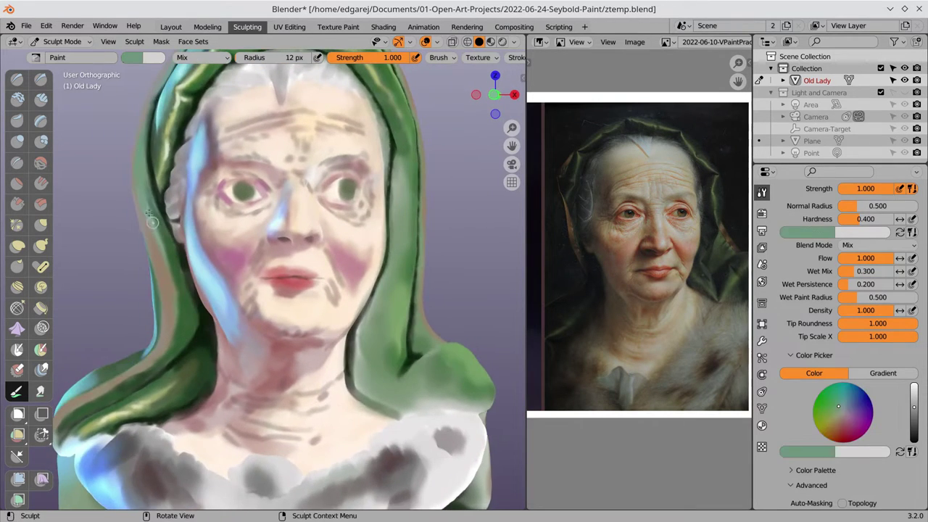
pyautogui.press('s')
pyautogui.press('s')
pyautogui.moveTo(155, 270)
pyautogui.mouseDown(button='middle')
pyautogui.moveTo(208, 441)
pyautogui.moveTo(214, 291)
pyautogui.mouseUp(button='middle')
pyautogui.hotkey('ctrl', 's')
# - Mix a tan paint colour darkened to brown, and sample a lighter salmon brown
pyautogui.scroll(-5, 214, 291)
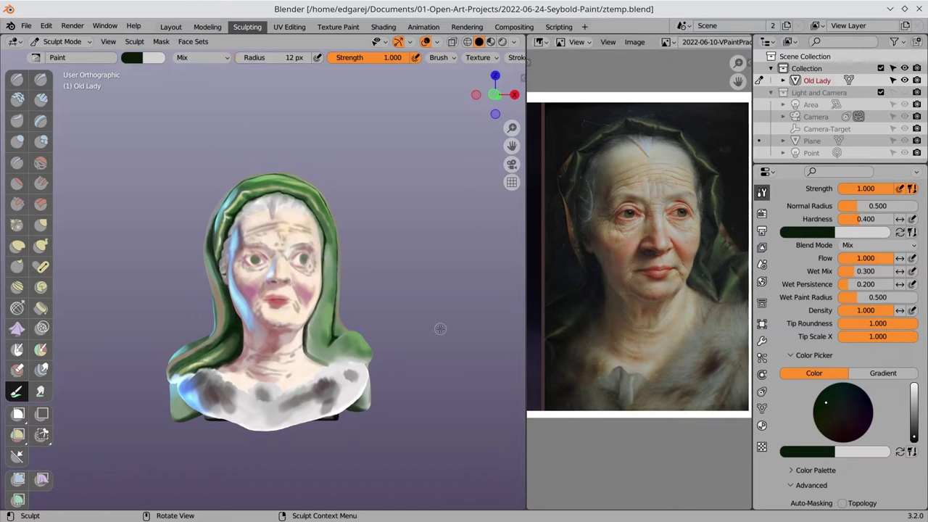
pyautogui.scroll(3, 440, 328)
pyautogui.scroll(2, 440, 328)
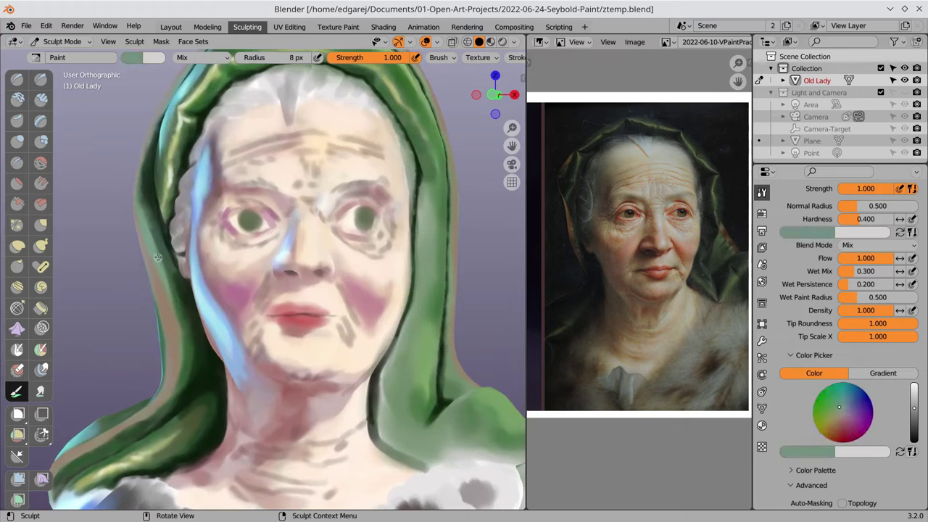
pyautogui.click(840, 427)
pyautogui.scroll(-3, 840, 427)
pyautogui.moveTo(217, 298)
pyautogui.mouseDown(button='middle')
pyautogui.moveTo(167, 293)
pyautogui.moveTo(183, 353)
pyautogui.moveTo(124, 435)
pyautogui.moveTo(163, 402)
pyautogui.mouseUp(button='middle')
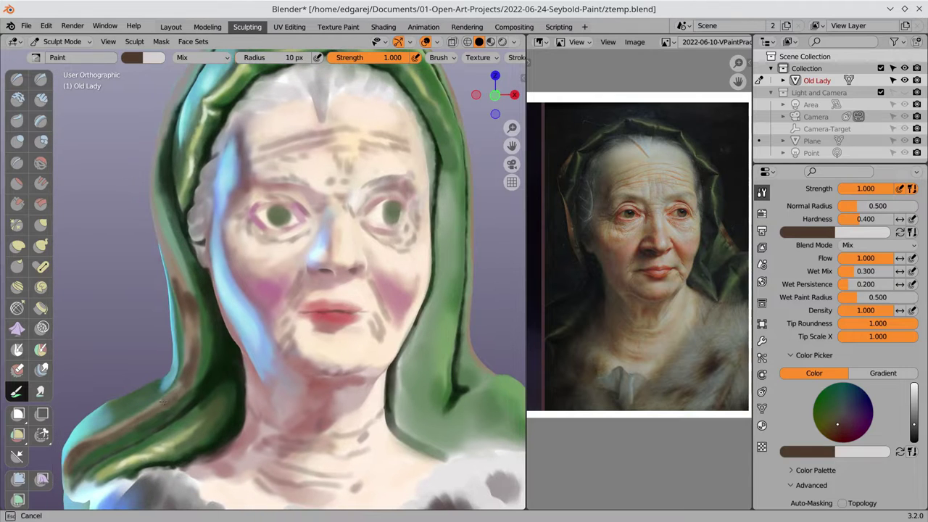
pyautogui.press('s')
# - Paint facial wrinkles with dark brown and light yellow from several angles
pyautogui.moveTo(360, 321); pyautogui.dragTo(173, 274, button='middle')
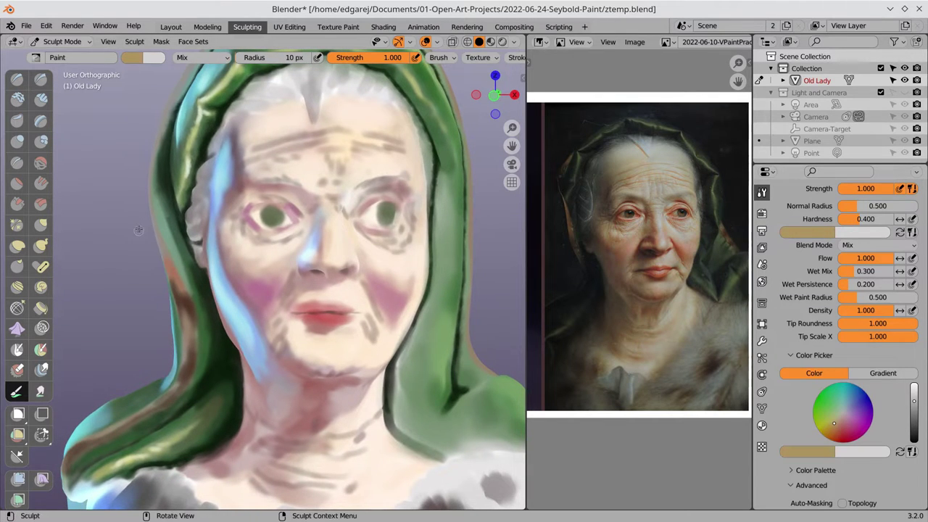
pyautogui.moveTo(139, 229); pyautogui.dragTo(155, 205, button='middle')
pyautogui.press('s')
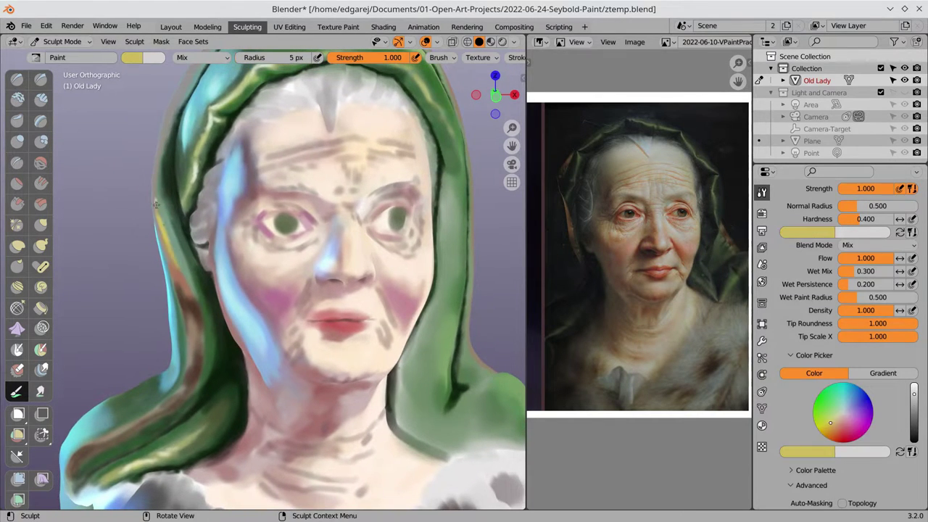
pyautogui.press('s')
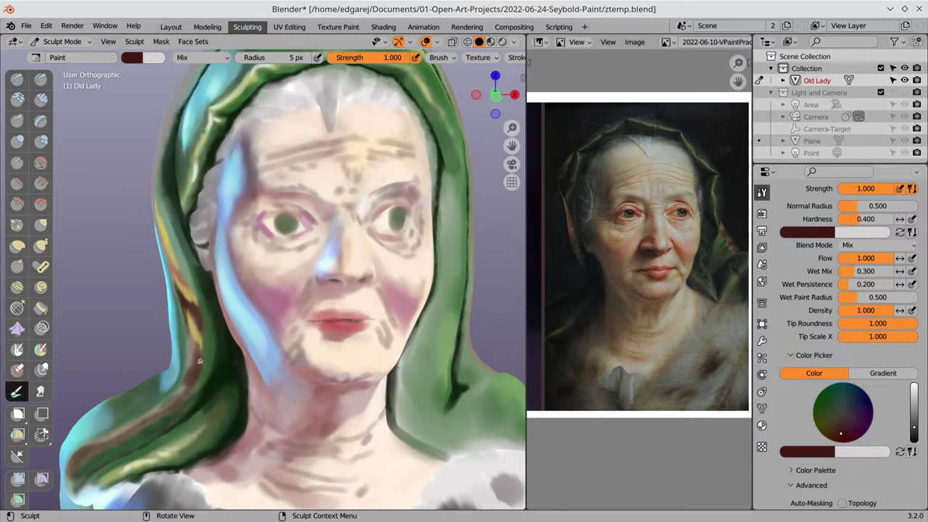
pyautogui.moveTo(188, 340); pyautogui.dragTo(845, 423, button='middle')
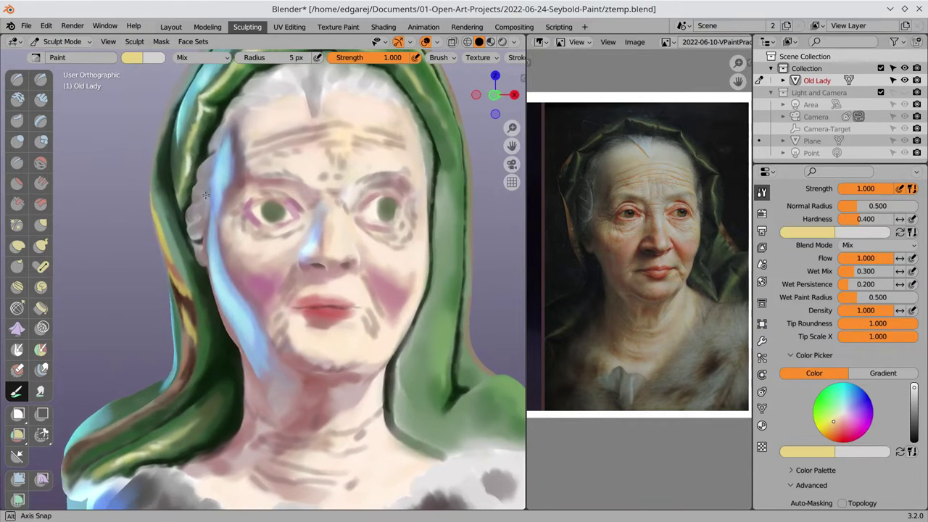
pyautogui.click(845, 423)
pyautogui.moveTo(181, 282)
pyautogui.mouseDown(button='middle')
pyautogui.moveTo(271, 238)
pyautogui.moveTo(273, 225)
pyautogui.mouseUp(button='middle')
# - Repaint the hood sides with sampled cyan, light grey, dark green and dark brown
pyautogui.press('s')
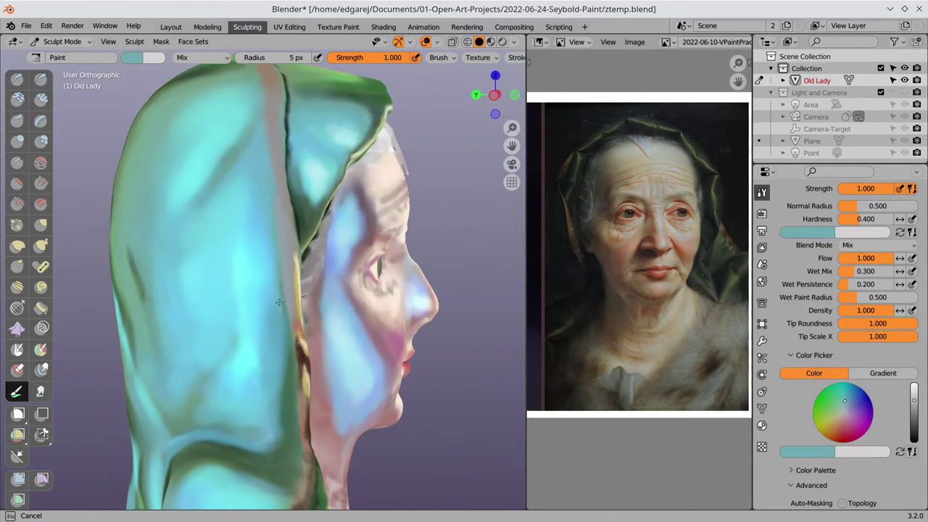
pyautogui.click(279, 302)
pyautogui.moveTo(279, 303); pyautogui.dragTo(219, 208, button='middle')
pyautogui.press('s')
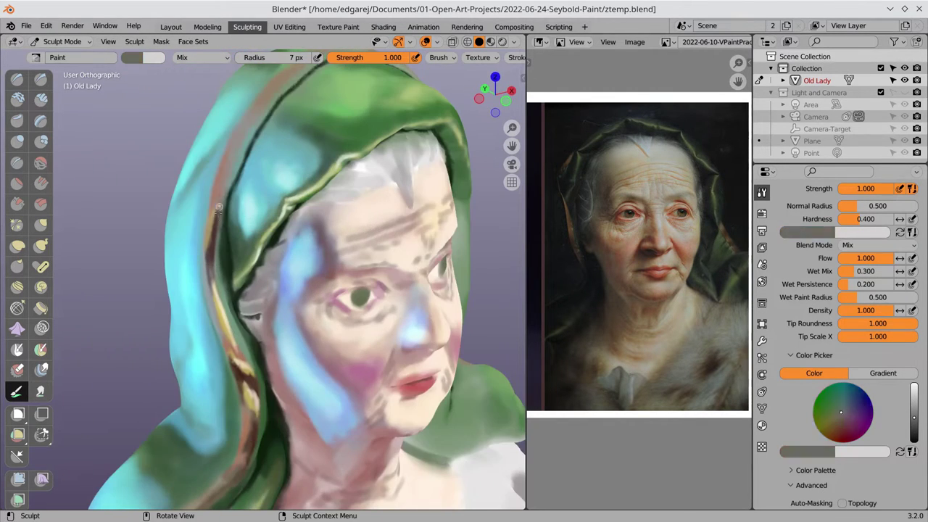
pyautogui.press('s')
pyautogui.moveTo(237, 153)
pyautogui.mouseDown(button='middle')
pyautogui.moveTo(209, 368)
pyautogui.moveTo(239, 304)
pyautogui.mouseUp(button='middle')
pyautogui.press('s')
pyautogui.press('s')
# - Orbit around the face, painting hood edges with sampled light blue and dark green
pyautogui.scroll(-3, 313, 422)
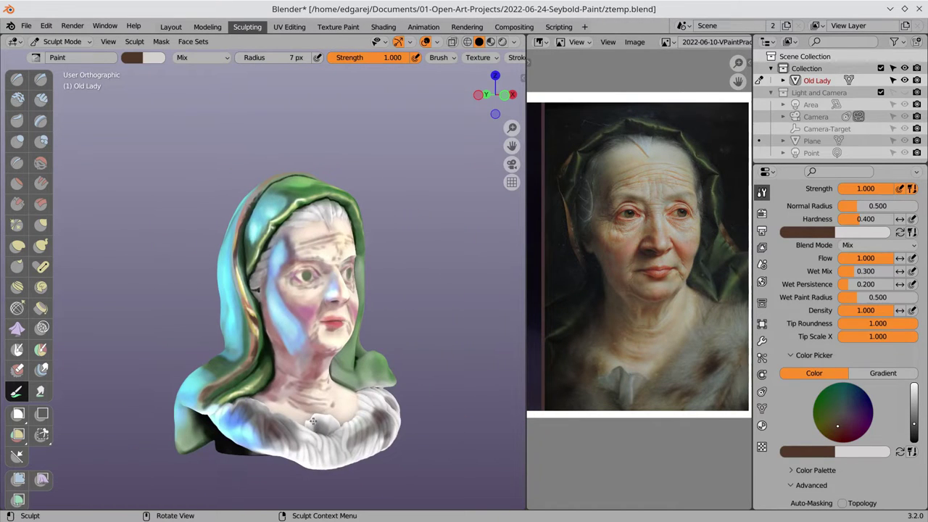
pyautogui.scroll(5, 313, 422)
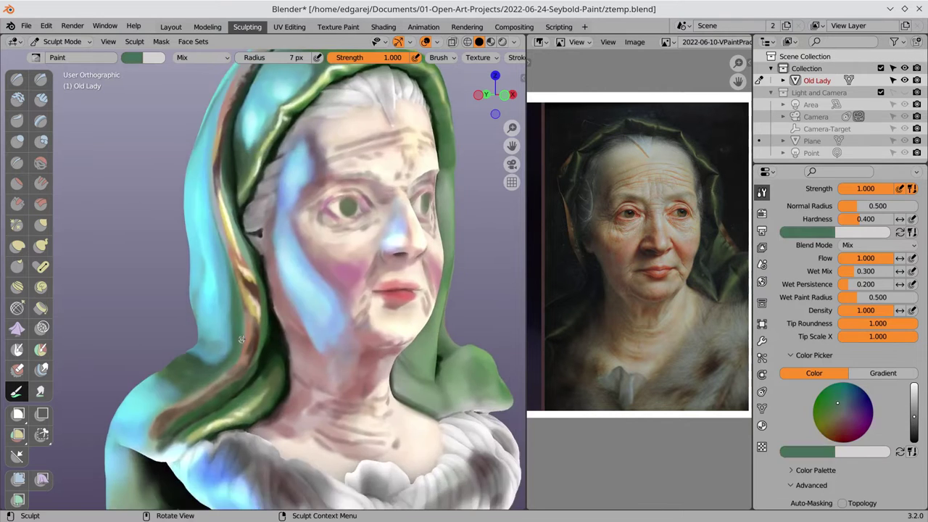
pyautogui.moveTo(313, 422); pyautogui.dragTo(217, 428, button='middle')
pyautogui.press('s')
pyautogui.moveTo(142, 441); pyautogui.dragTo(218, 326, button='middle')
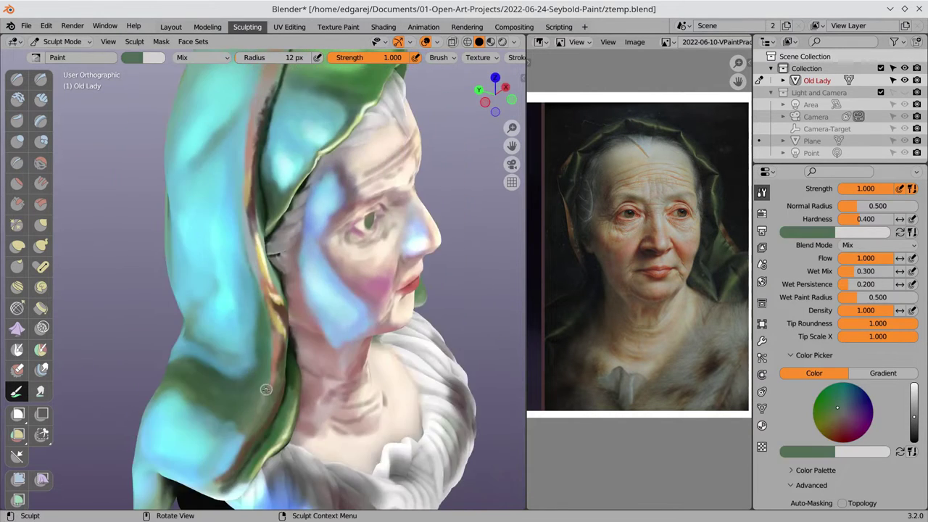
pyautogui.press('s')
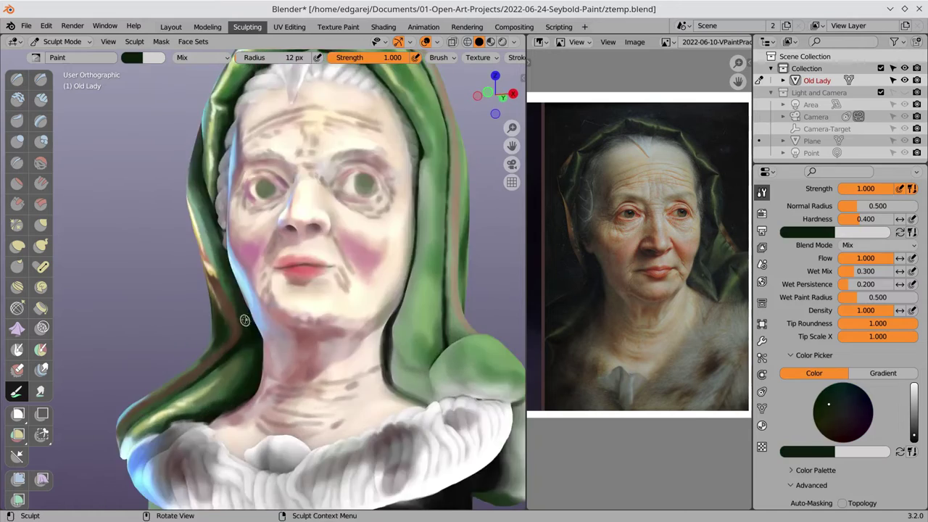
pyautogui.moveTo(218, 325)
pyautogui.mouseDown(button='middle')
pyautogui.moveTo(186, 408)
pyautogui.moveTo(232, 225)
pyautogui.moveTo(277, 250)
pyautogui.moveTo(215, 349)
pyautogui.moveTo(368, 144)
pyautogui.mouseUp(button='middle')
pyautogui.press('s')
pyautogui.press('s')
pyautogui.press('s')
pyautogui.press('s')
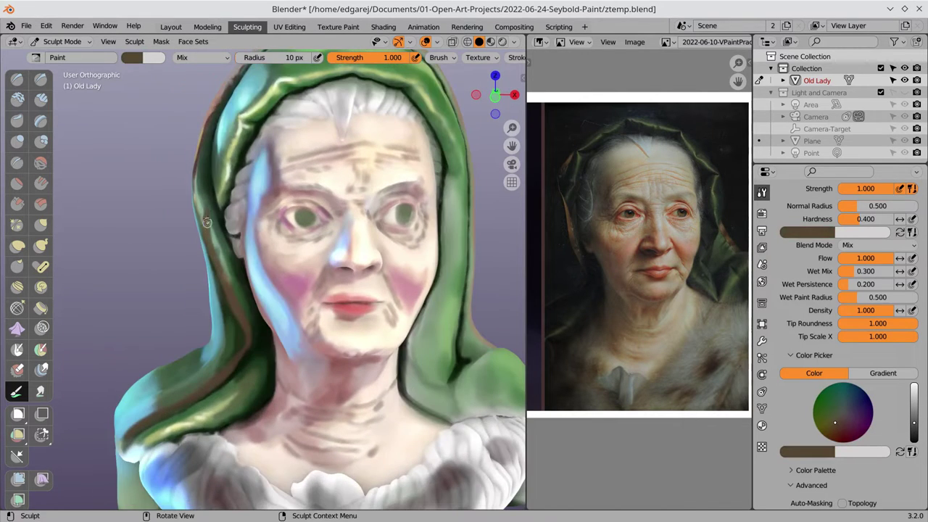
# - Sample a lighter hood green and orbit between frontal and left-profile views of the bust
pyautogui.press('s')
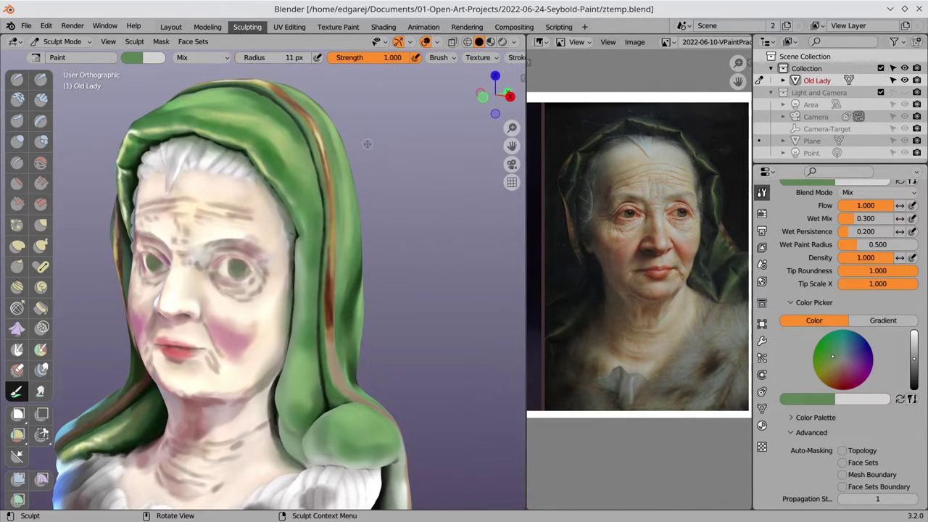
pyautogui.scroll(-3, 368, 144)
pyautogui.moveTo(367, 144); pyautogui.dragTo(414, 369, button='middle')
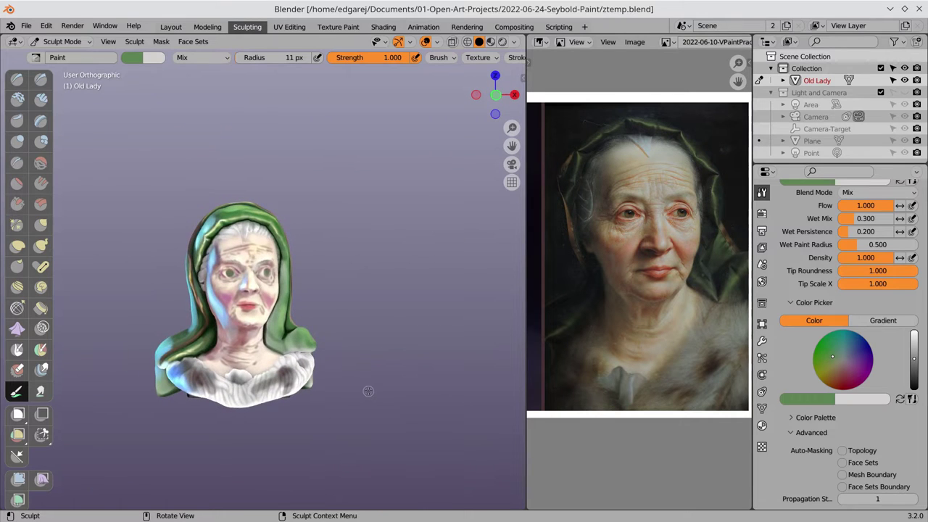
pyautogui.scroll(3, 324, 441)
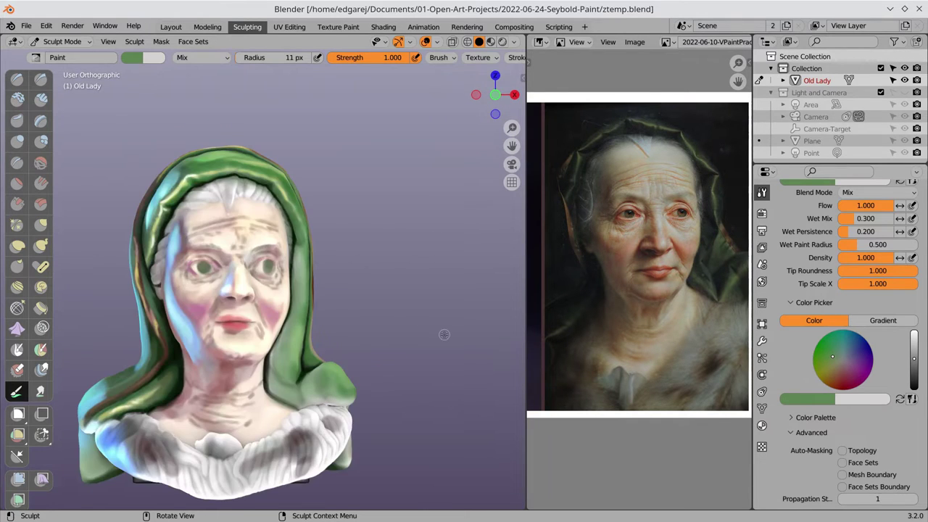
pyautogui.moveTo(444, 334); pyautogui.dragTo(334, 349, button='middle')
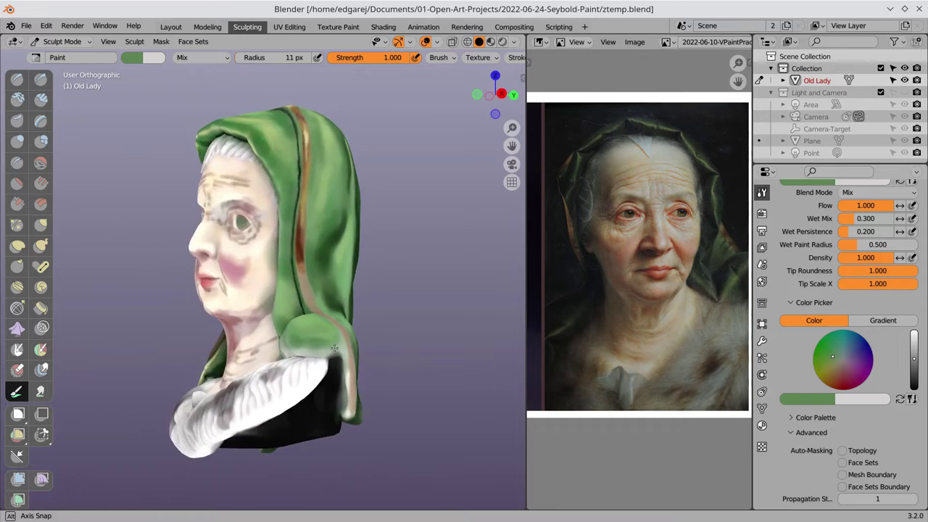
pyautogui.moveTo(335, 349); pyautogui.dragTo(366, 361, button='middle')
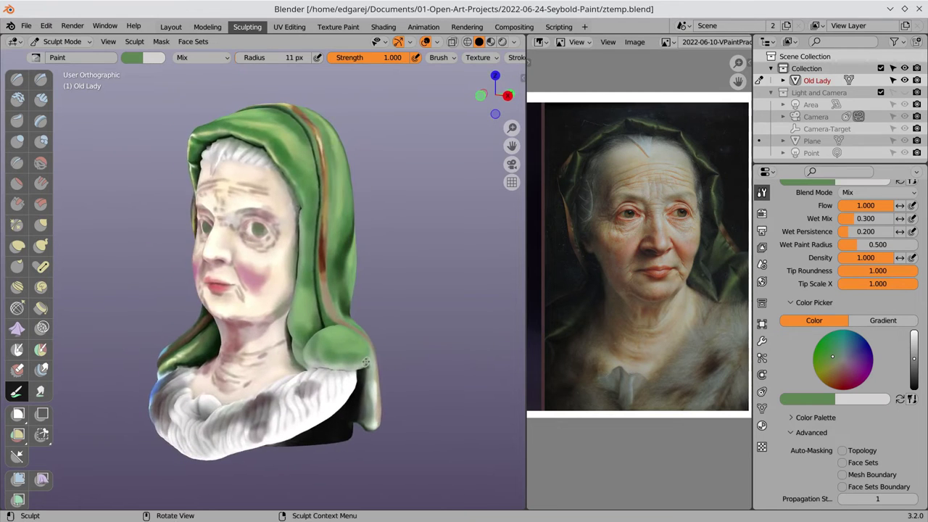
pyautogui.scroll(3, 366, 362)
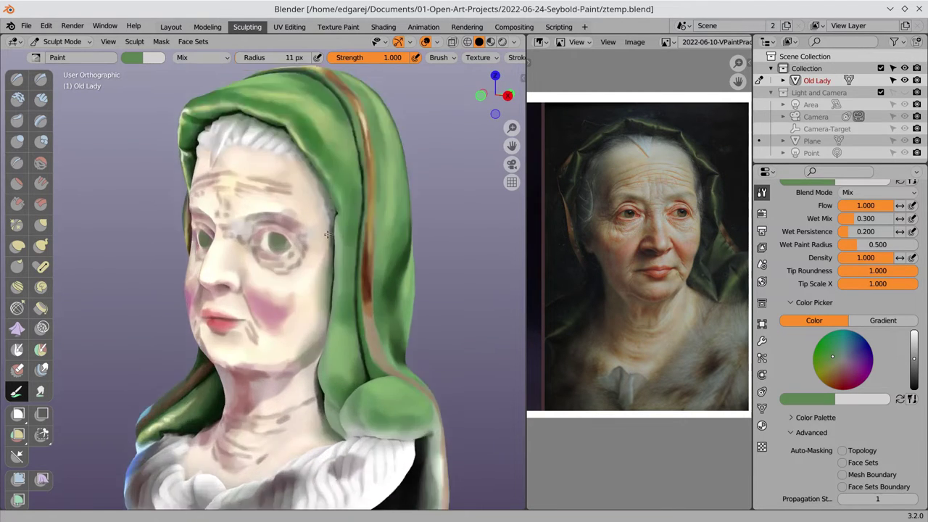
pyautogui.moveTo(367, 361)
pyautogui.mouseDown(button='middle')
pyautogui.moveTo(284, 359)
pyautogui.moveTo(377, 348)
pyautogui.mouseUp(button='middle')
# - Paint with a golden olive colour, then black, and save the blend file
pyautogui.click(838, 370)
pyautogui.click(828, 373)
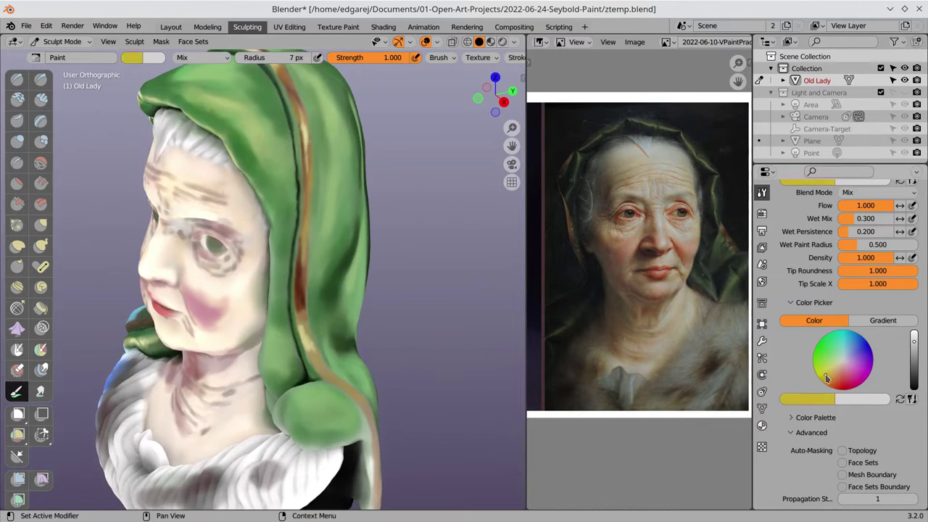
pyautogui.moveTo(377, 398)
pyautogui.mouseDown(button='middle')
pyautogui.moveTo(310, 399)
pyautogui.moveTo(370, 365)
pyautogui.moveTo(312, 324)
pyautogui.moveTo(340, 275)
pyautogui.moveTo(197, 444)
pyautogui.moveTo(262, 344)
pyautogui.mouseUp(button='middle')
pyautogui.press('s')
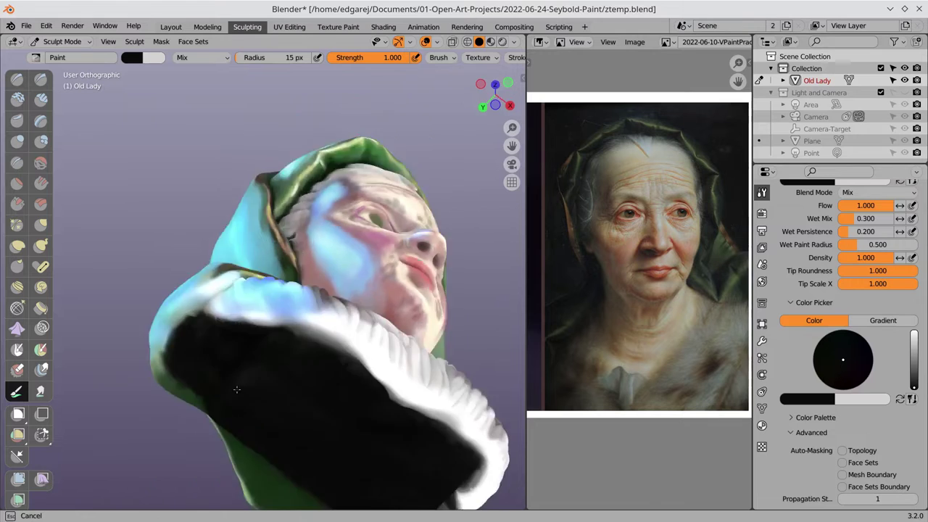
pyautogui.scroll(-4, 262, 344)
pyautogui.hotkey('ctrl', 's')
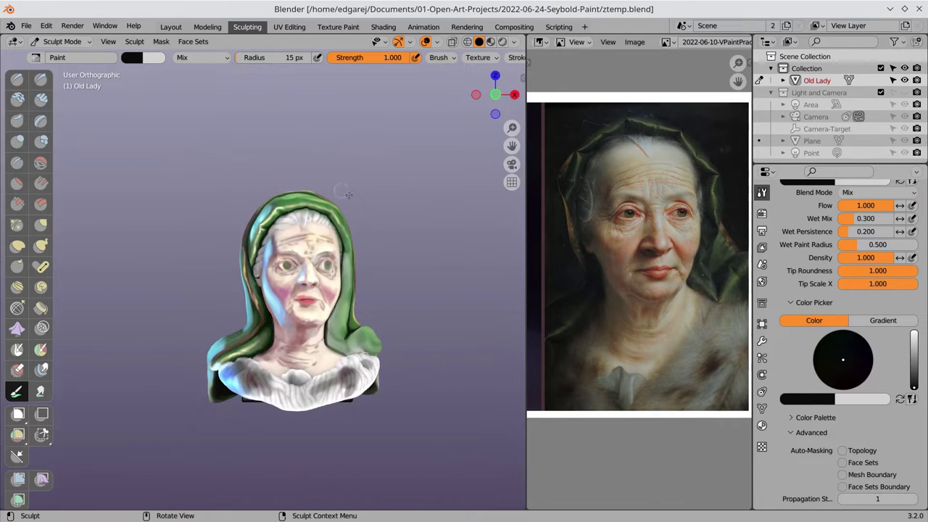
# - Sample light green from the hood, shrink the brush to 9 px, then switch to brown
pyautogui.scroll(3, 430, 273)
pyautogui.moveTo(430, 273); pyautogui.dragTo(345, 255, button='middle')
pyautogui.press('s')
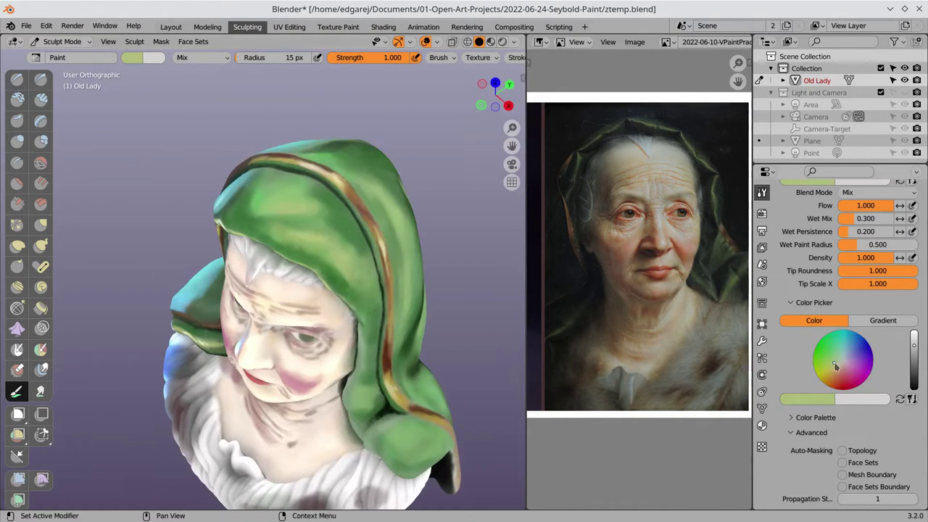
pyautogui.press('f')
pyautogui.moveTo(315, 208)
pyautogui.mouseDown(button='middle')
pyautogui.moveTo(255, 406)
pyautogui.moveTo(239, 348)
pyautogui.moveTo(197, 397)
pyautogui.moveTo(246, 392)
pyautogui.mouseUp(button='middle')
pyautogui.press('s')
pyautogui.press('s')
# - Paint with tan and light cream, then dark hood green with a smaller brush for wrinkle lines
pyautogui.press('s')
pyautogui.click(834, 374)
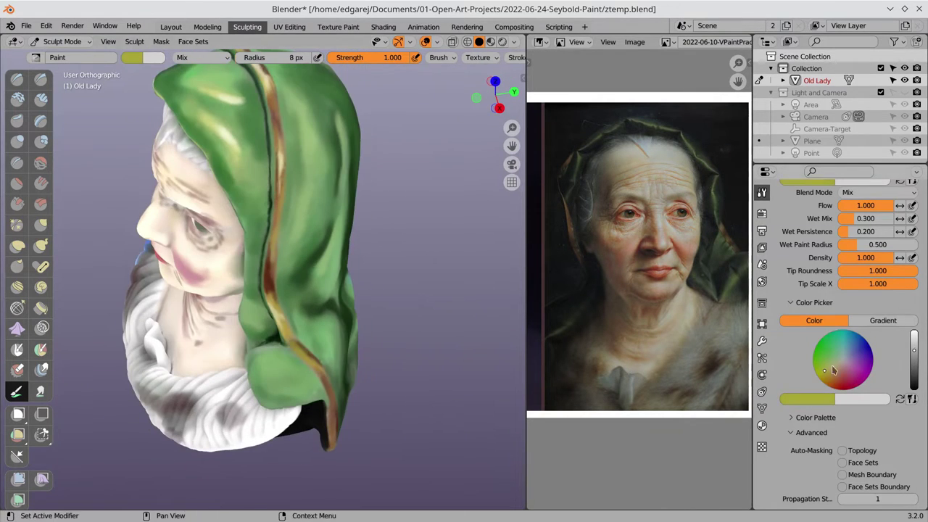
pyautogui.click(835, 365)
pyautogui.moveTo(304, 348)
pyautogui.mouseDown(button='middle')
pyautogui.moveTo(285, 360)
pyautogui.moveTo(313, 255)
pyautogui.moveTo(362, 218)
pyautogui.mouseUp(button='middle')
pyautogui.press('s')
pyautogui.press('s')
pyautogui.press('s')
pyautogui.press('s')
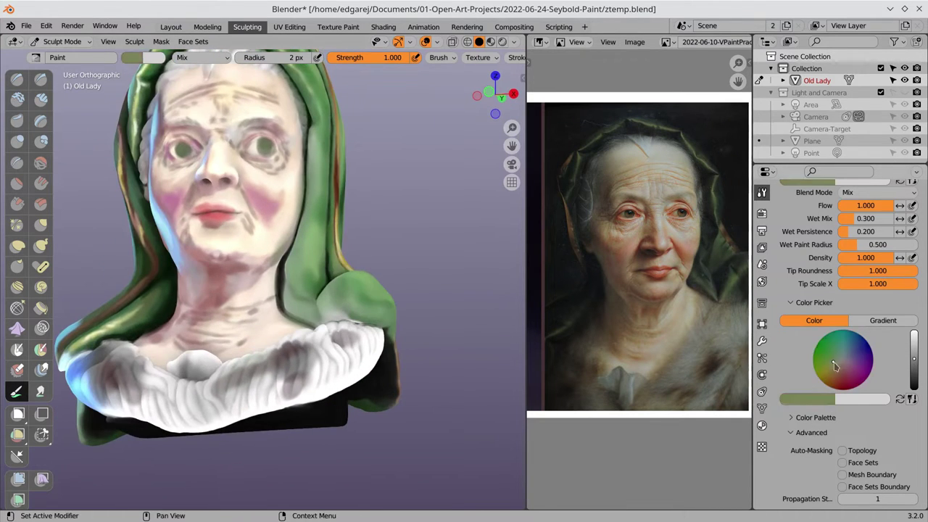
pyautogui.scroll(3, 371, 205)
pyautogui.press('s')
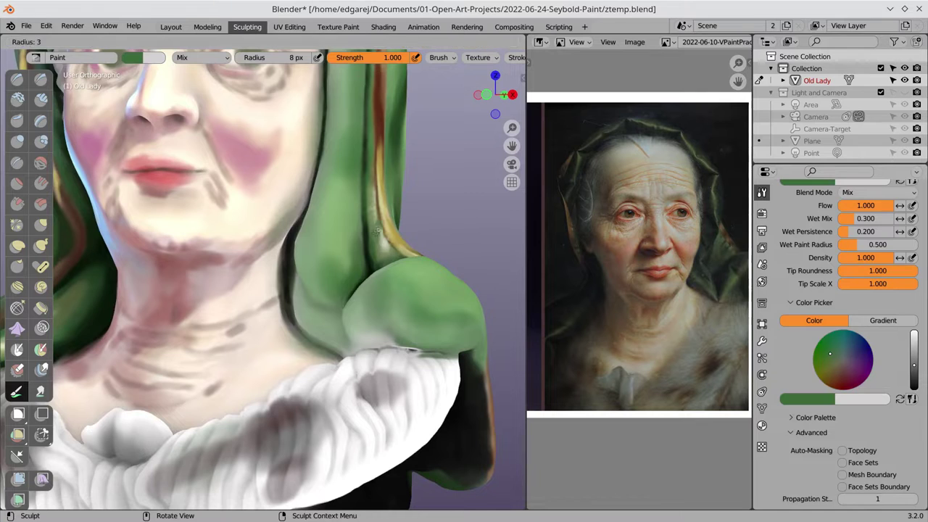
pyautogui.scroll(-4, 377, 239)
pyautogui.scroll(4, 327, 217)
pyautogui.scroll(3, 827, 408)
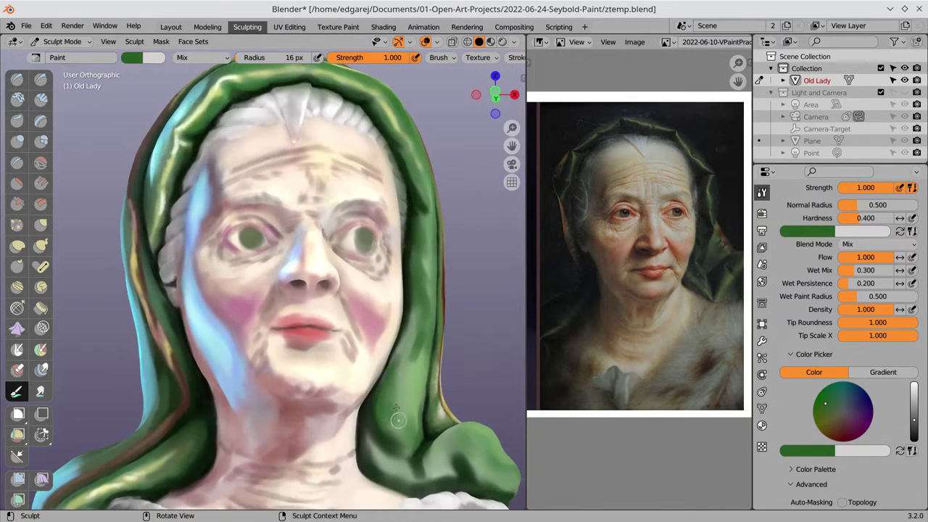
# - Sample the hood's dark green and paint with the brush at 10 px, then 6 px
pyautogui.moveTo(304, 327)
pyautogui.mouseDown(button='middle')
pyautogui.moveTo(338, 372)
pyautogui.moveTo(398, 187)
pyautogui.moveTo(377, 147)
pyautogui.mouseUp(button='middle')
pyautogui.press('s')
pyautogui.press('s')
pyautogui.click(398, 188)
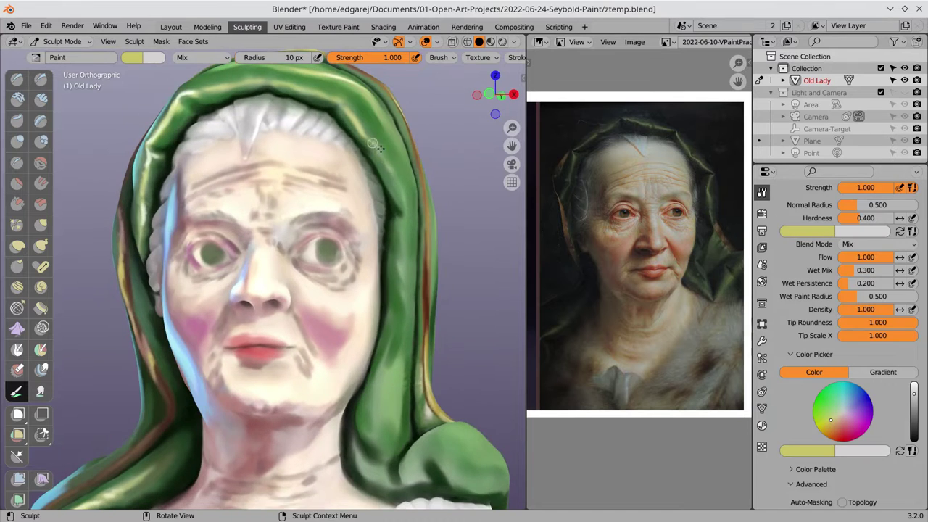
pyautogui.moveTo(401, 195); pyautogui.dragTo(392, 388, button='middle')
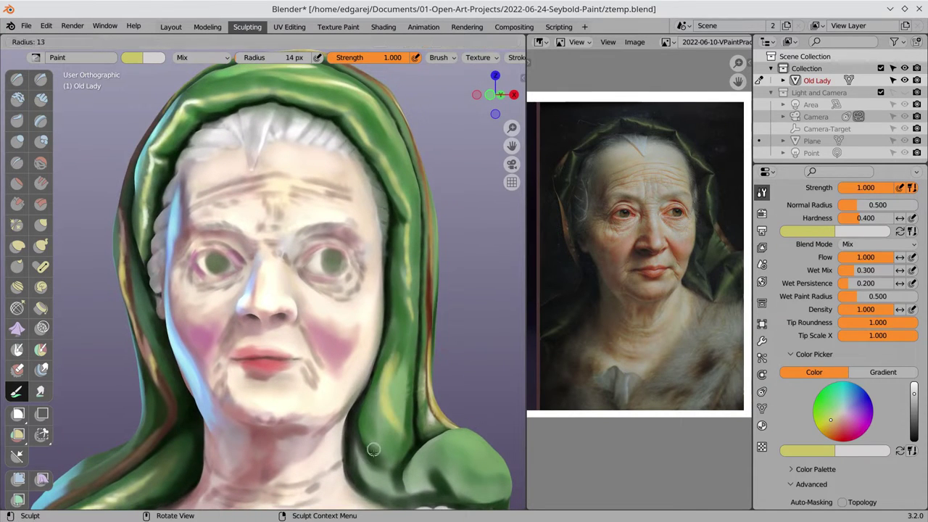
pyautogui.moveTo(426, 467)
pyautogui.mouseDown(button='middle')
pyautogui.moveTo(382, 389)
pyautogui.moveTo(378, 459)
pyautogui.moveTo(377, 427)
pyautogui.moveTo(407, 406)
pyautogui.moveTo(379, 421)
pyautogui.mouseUp(button='middle')
pyautogui.press('s')
pyautogui.press('f')
pyautogui.click(390, 413)
# - Paint lighter green highlights along the hood folds with a 9 px brush
pyautogui.press('f')
pyautogui.click(377, 428)
pyautogui.press('s')
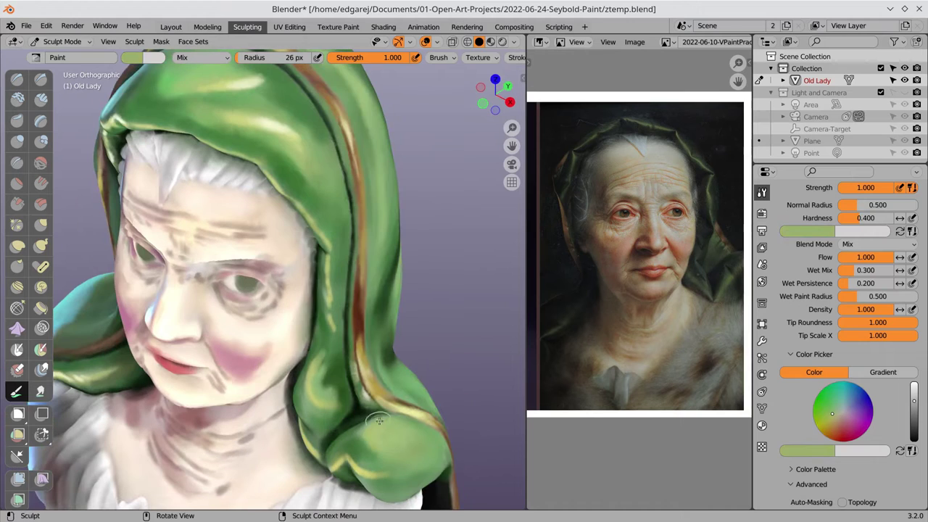
pyautogui.click(327, 348)
pyautogui.moveTo(326, 348); pyautogui.dragTo(340, 228, button='middle')
pyautogui.moveTo(335, 288)
pyautogui.mouseDown(button='middle')
pyautogui.moveTo(427, 395)
pyautogui.moveTo(307, 384)
pyautogui.moveTo(239, 428)
pyautogui.moveTo(397, 395)
pyautogui.mouseUp(button='middle')
pyautogui.press('s')
pyautogui.press('s')
pyautogui.press('s')
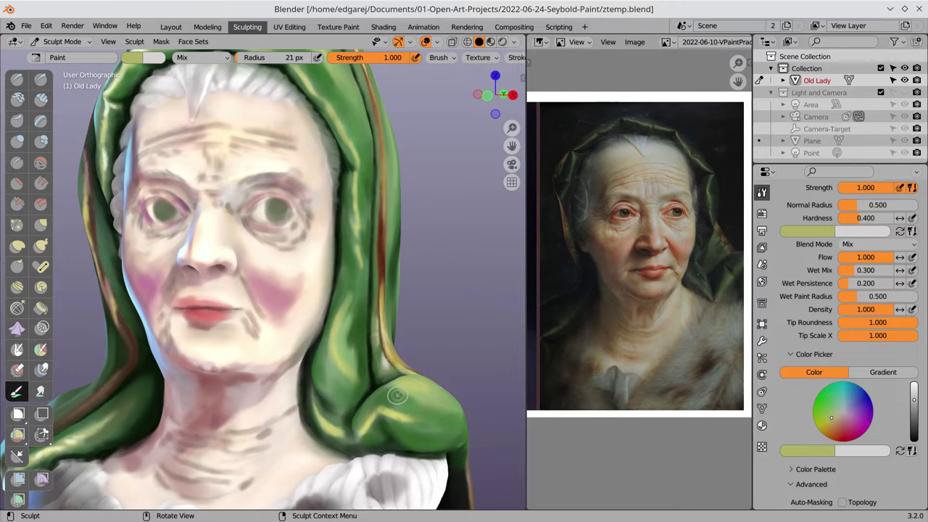
pyautogui.moveTo(397, 396)
pyautogui.mouseDown(button='middle')
pyautogui.moveTo(362, 406)
pyautogui.moveTo(341, 392)
pyautogui.moveTo(356, 378)
pyautogui.moveTo(387, 400)
pyautogui.moveTo(333, 217)
pyautogui.mouseUp(button='middle')
# - Paint yellow-green along the hood edge with a 6 px brush
pyautogui.press('f')
pyautogui.click(348, 373)
pyautogui.press('s')
pyautogui.press('f')
pyautogui.click(320, 165)
pyautogui.press('s')
pyautogui.moveTo(320, 166)
pyautogui.mouseDown(button='middle')
pyautogui.moveTo(334, 324)
pyautogui.moveTo(323, 437)
pyautogui.mouseUp(button='middle')
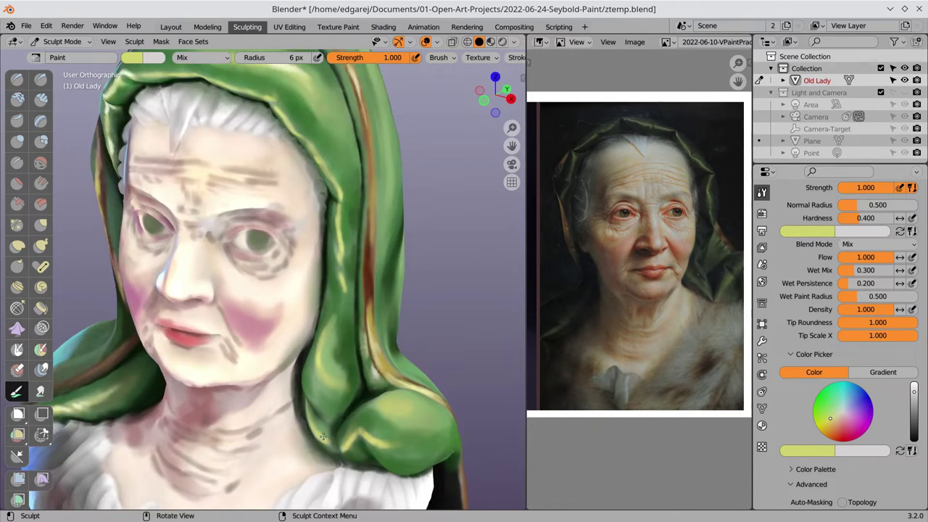
# - Add pale near-white highlights and fine strands near the hairline, then repaint the hood edge green
pyautogui.click(389, 401)
pyautogui.moveTo(389, 401); pyautogui.dragTo(343, 447, button='middle')
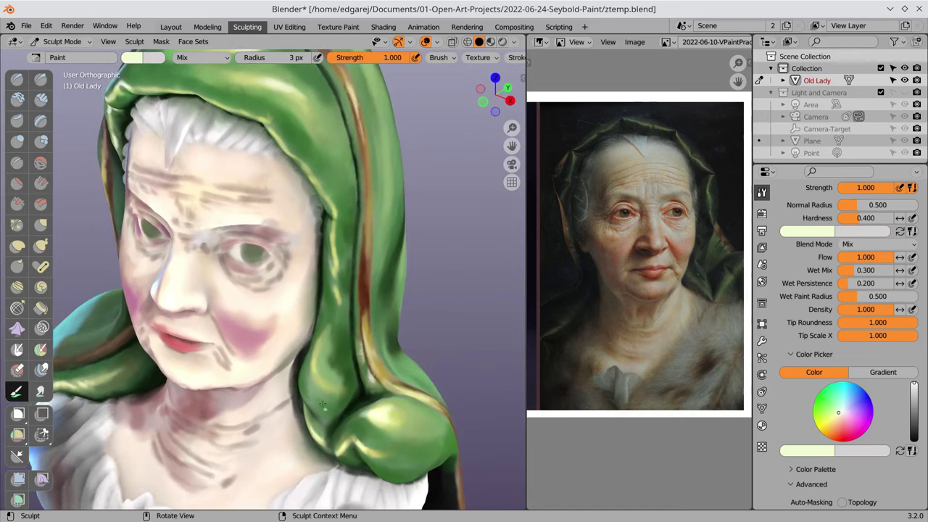
pyautogui.moveTo(324, 405); pyautogui.dragTo(325, 388, button='middle')
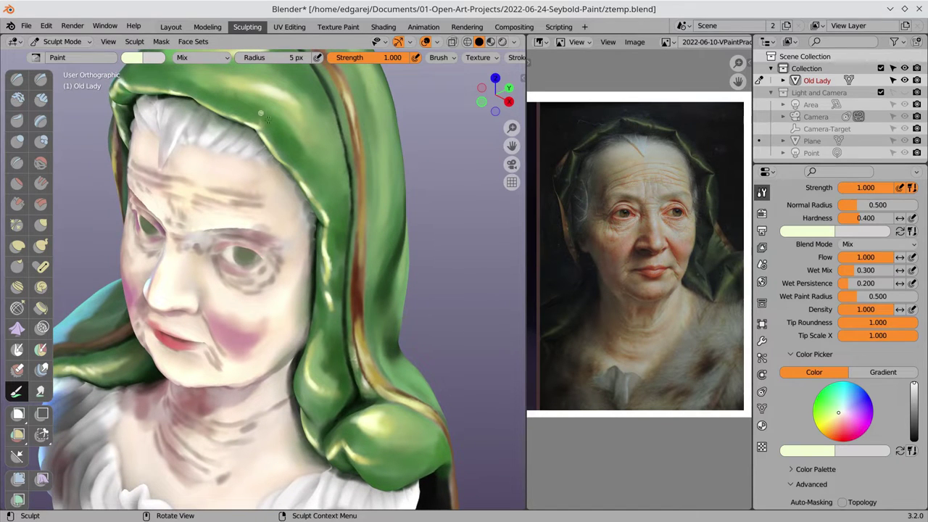
pyautogui.press('s')
pyautogui.moveTo(267, 120); pyautogui.dragTo(326, 174, button='middle')
pyautogui.scroll(-4, 326, 175)
pyautogui.scroll(4, 349, 196)
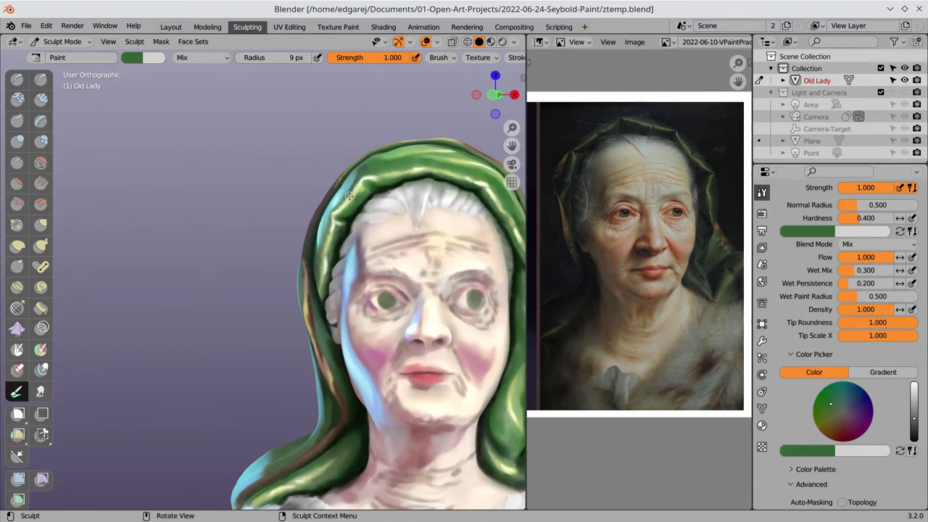
pyautogui.scroll(-2, 370, 176)
# - Touch up the hood with dark green using a 6 px brush
pyautogui.scroll(-2, 438, 391)
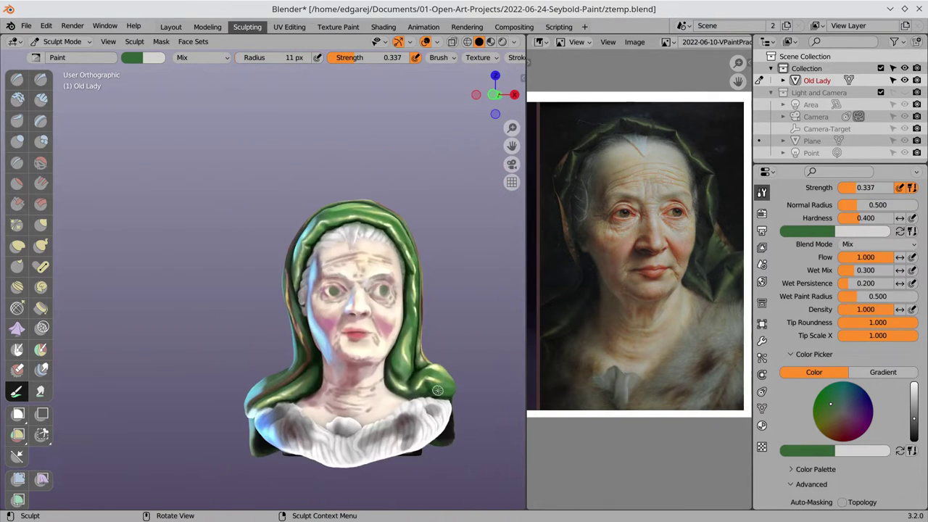
pyautogui.scroll(3, 313, 248)
pyautogui.press('s')
pyautogui.moveTo(319, 243)
pyautogui.mouseDown(button='middle')
pyautogui.moveTo(348, 221)
pyautogui.moveTo(480, 305)
pyautogui.mouseUp(button='middle')
pyautogui.press('s')
pyautogui.scroll(-5, 375, 222)
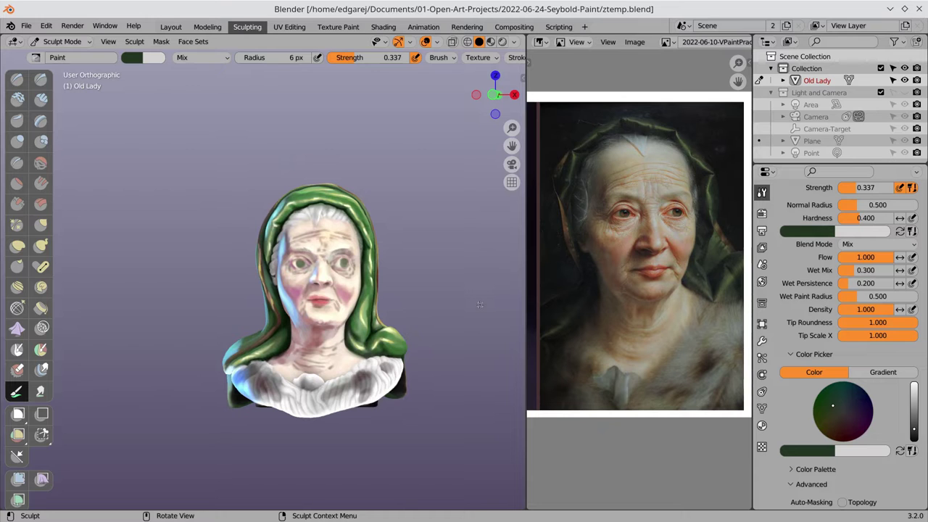
# - Orbit to look up at the bust's face and save the file
pyautogui.moveTo(480, 305)
pyautogui.mouseDown(button='middle')
pyautogui.moveTo(358, 423)
pyautogui.moveTo(396, 313)
pyautogui.mouseUp(button='middle')
pyautogui.scroll(3, 395, 312)
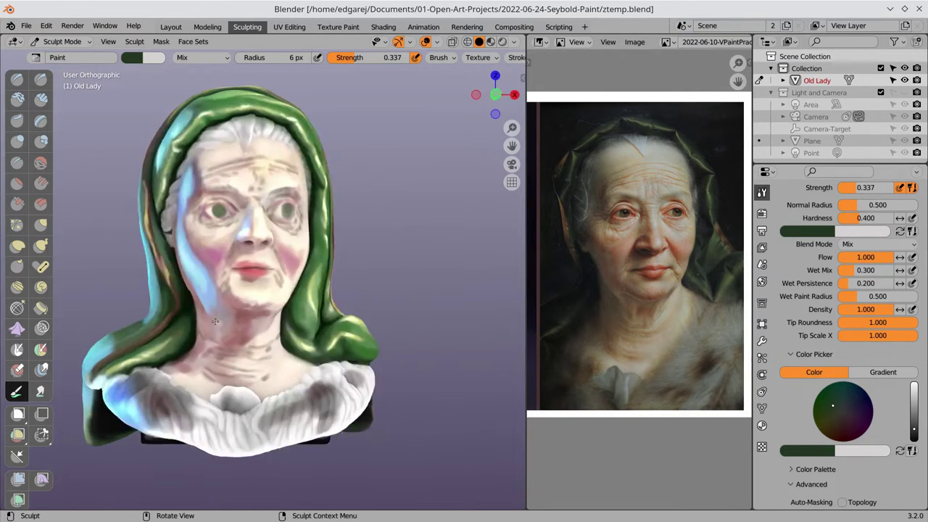
pyautogui.scroll(2, 282, 319)
pyautogui.scroll(2, 283, 320)
pyautogui.moveTo(282, 319)
pyautogui.mouseDown(button='middle')
pyautogui.moveTo(297, 317)
pyautogui.moveTo(316, 375)
pyautogui.moveTo(341, 336)
pyautogui.mouseUp(button='middle')
pyautogui.scroll(-3, 341, 336)
pyautogui.hotkey('ctrl', 's')
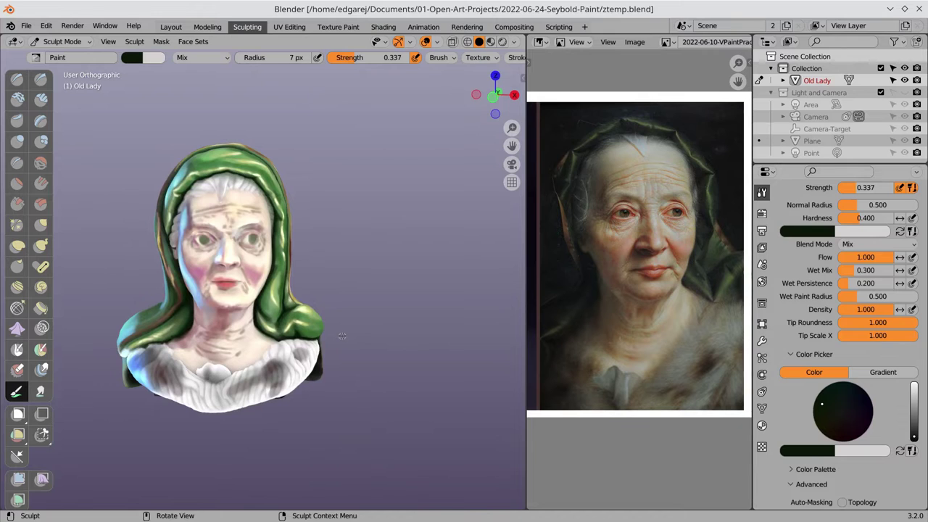
# - Paint dark lines into the collar folds, checking the neck and collar from several angles
pyautogui.moveTo(413, 327)
pyautogui.mouseDown(button='middle')
pyautogui.moveTo(369, 343)
pyautogui.moveTo(414, 359)
pyautogui.moveTo(366, 373)
pyautogui.mouseUp(button='middle')
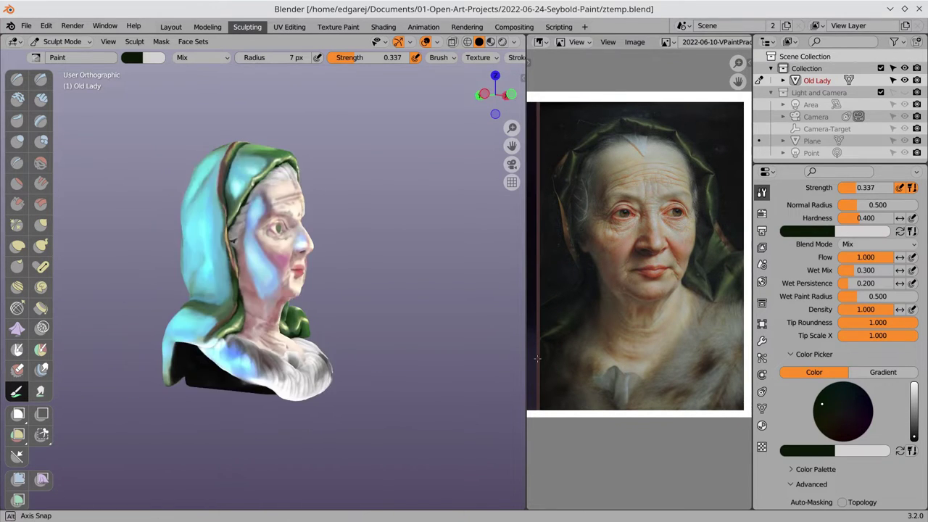
pyautogui.moveTo(465, 398)
pyautogui.mouseDown(button='middle')
pyautogui.moveTo(230, 396)
pyautogui.moveTo(227, 347)
pyautogui.mouseUp(button='middle')
pyautogui.scroll(3, 348, 391)
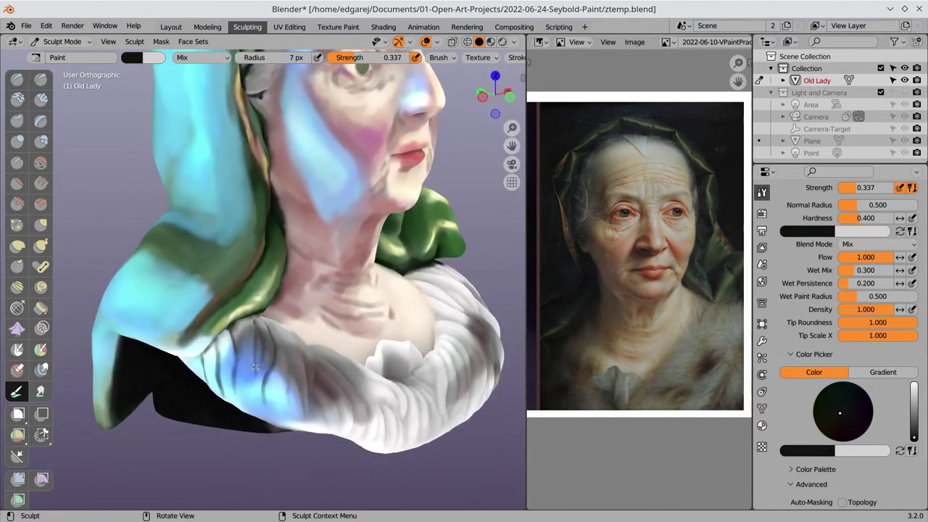
pyautogui.moveTo(227, 347)
pyautogui.mouseDown(button='middle')
pyautogui.moveTo(211, 319)
pyautogui.moveTo(219, 355)
pyautogui.moveTo(209, 385)
pyautogui.moveTo(158, 386)
pyautogui.moveTo(278, 420)
pyautogui.moveTo(429, 311)
pyautogui.mouseUp(button='middle')
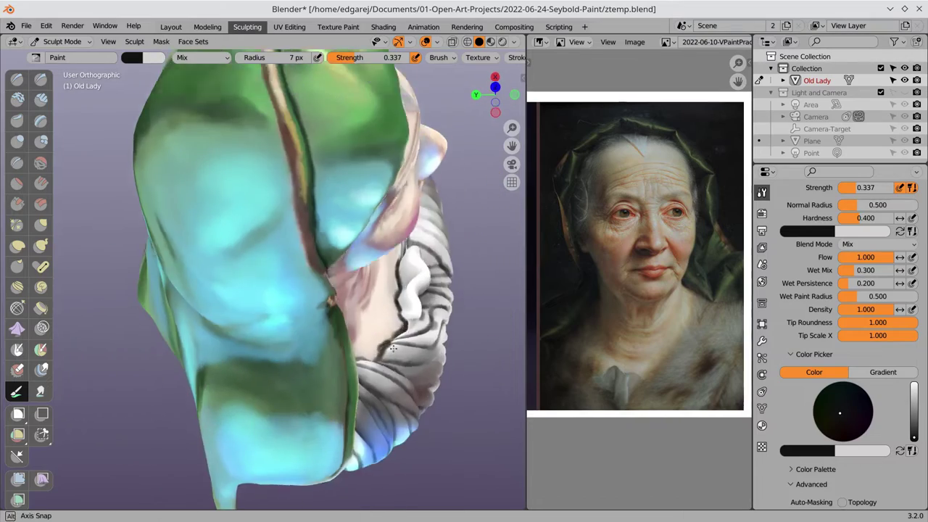
pyautogui.moveTo(392, 349); pyautogui.dragTo(392, 342, button='middle')
pyautogui.moveTo(404, 279)
pyautogui.mouseDown(button='middle')
pyautogui.moveTo(493, 305)
pyautogui.moveTo(382, 408)
pyautogui.moveTo(367, 397)
pyautogui.mouseUp(button='middle')
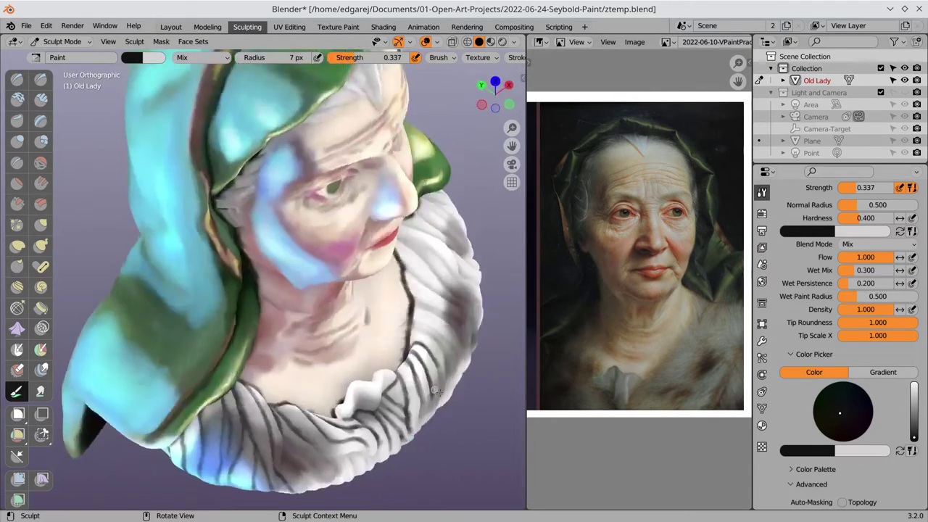
pyautogui.moveTo(285, 382)
pyautogui.mouseDown(button='middle')
pyautogui.moveTo(319, 392)
pyautogui.moveTo(342, 384)
pyautogui.moveTo(357, 405)
pyautogui.moveTo(268, 286)
pyautogui.moveTo(225, 254)
pyautogui.mouseUp(button='middle')
pyautogui.scroll(3, 319, 391)
pyautogui.press('s')
pyautogui.press('s')
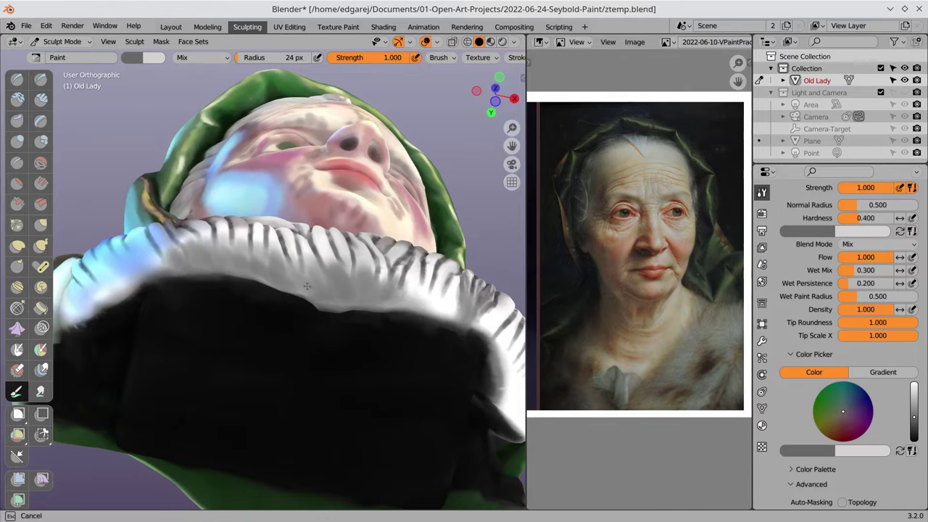
# - Orbit to front and side views of the neck and collar and sample a grey paint colour
pyautogui.moveTo(307, 285); pyautogui.dragTo(370, 207, button='middle')
pyautogui.moveTo(436, 225); pyautogui.dragTo(253, 225, button='middle')
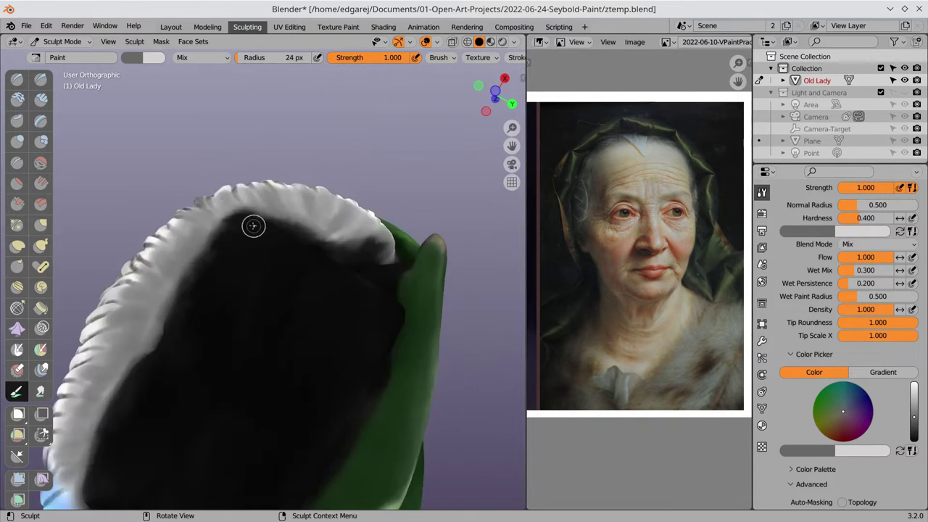
pyautogui.keyDown('shift'); pyautogui.moveTo(159, 346); pyautogui.dragTo(154, 352, button='middle'); pyautogui.keyUp('shift')
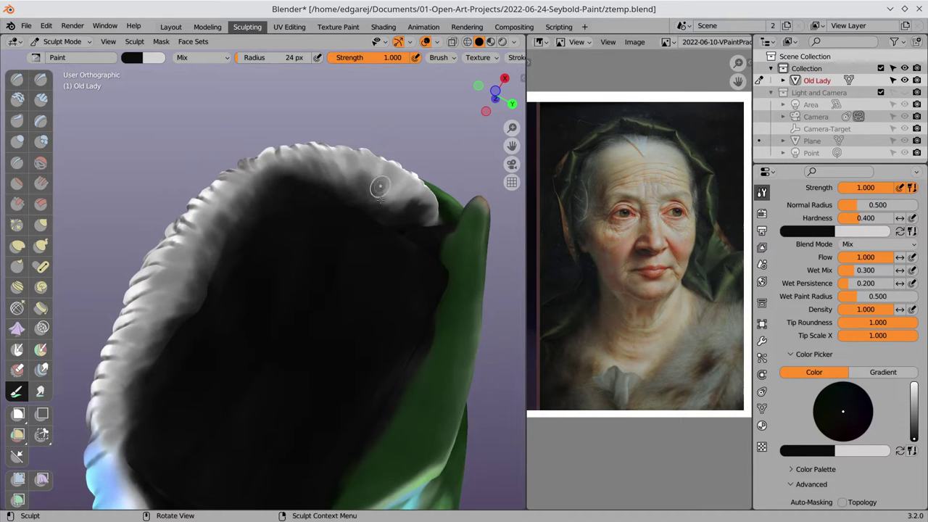
pyautogui.moveTo(379, 188)
pyautogui.mouseDown(button='middle')
pyautogui.moveTo(285, 328)
pyautogui.moveTo(246, 268)
pyautogui.moveTo(221, 370)
pyautogui.moveTo(195, 299)
pyautogui.moveTo(237, 266)
pyautogui.moveTo(272, 317)
pyautogui.mouseUp(button='middle')
pyautogui.press('s')
pyautogui.press('s')
pyautogui.press('s')
pyautogui.press('s')
pyautogui.press('s')
pyautogui.press('s')
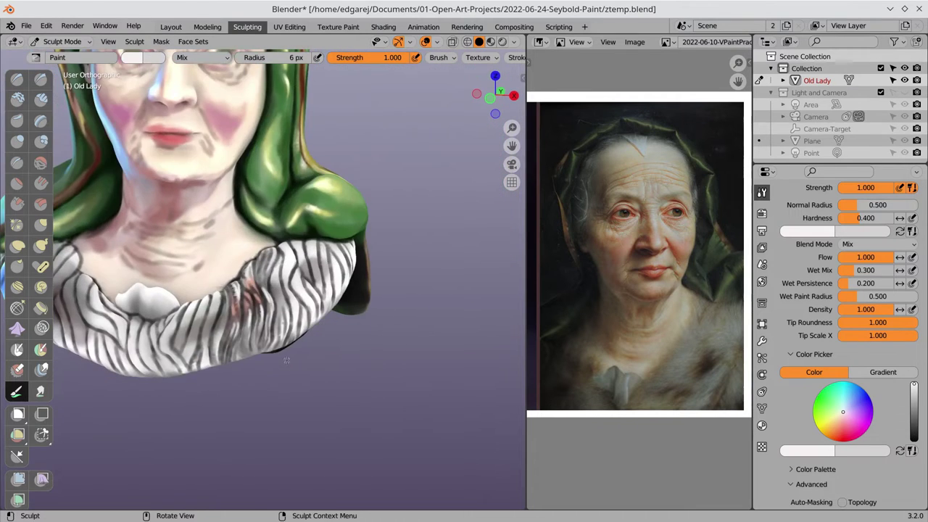
# - Sample black, save ztemp.blend, and turn to a right three-quarter view of the collar
pyautogui.press('s')
pyautogui.moveTo(271, 318)
pyautogui.mouseDown(button='middle')
pyautogui.moveTo(291, 372)
pyautogui.moveTo(424, 368)
pyautogui.moveTo(311, 382)
pyautogui.moveTo(160, 315)
pyautogui.moveTo(262, 291)
pyautogui.moveTo(426, 377)
pyautogui.moveTo(363, 341)
pyautogui.mouseUp(button='middle')
pyautogui.scroll(-2, 363, 342)
pyautogui.hotkey('ctrl', 's')
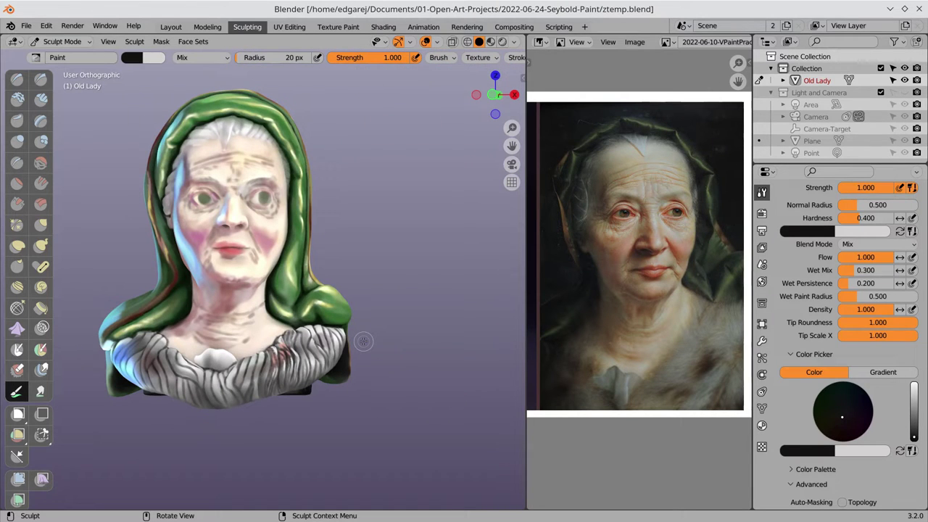
pyautogui.moveTo(363, 342)
pyautogui.mouseDown(button='middle')
pyautogui.moveTo(348, 377)
pyautogui.moveTo(365, 452)
pyautogui.moveTo(288, 441)
pyautogui.moveTo(317, 441)
pyautogui.moveTo(344, 478)
pyautogui.mouseUp(button='middle')
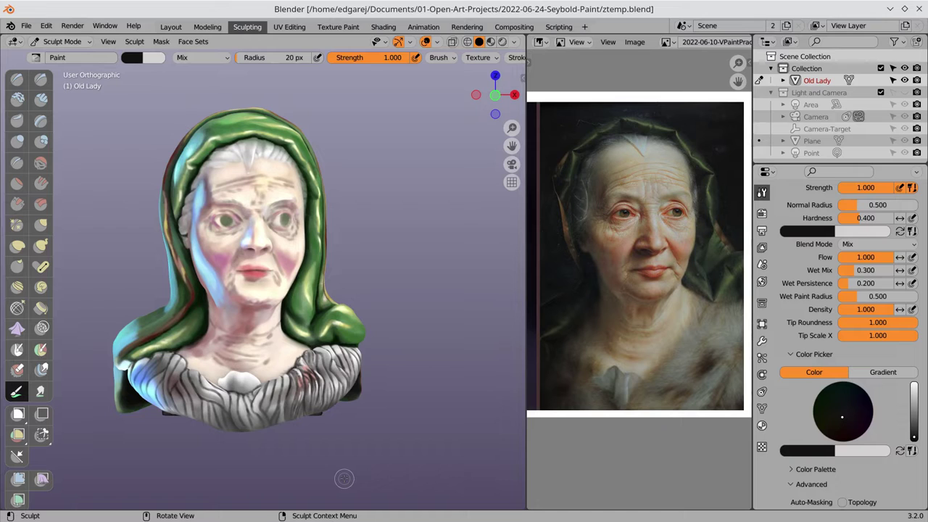
pyautogui.scroll(5, 165, 372)
# - Shade the collar grey and paint black stripes into its folds, shrinking the brush to 14 px
pyautogui.press('s')
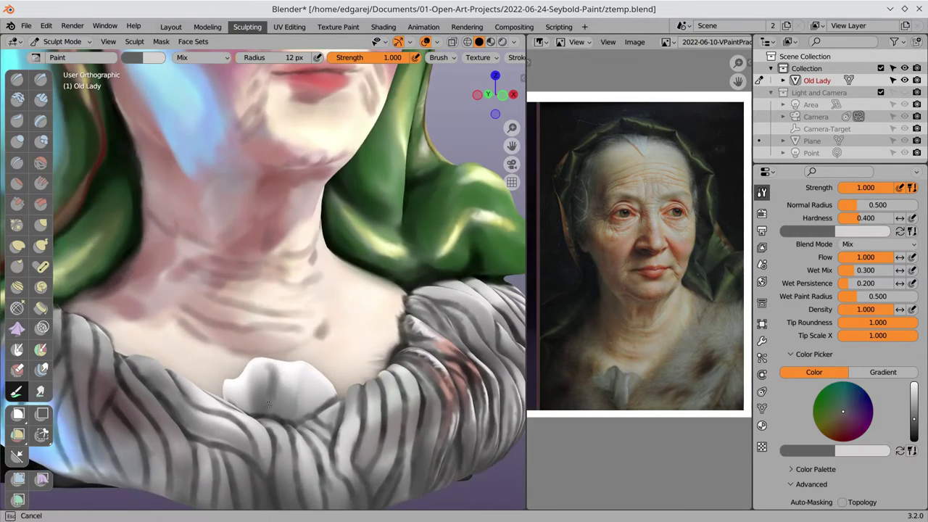
pyautogui.moveTo(164, 373); pyautogui.dragTo(377, 341, button='middle')
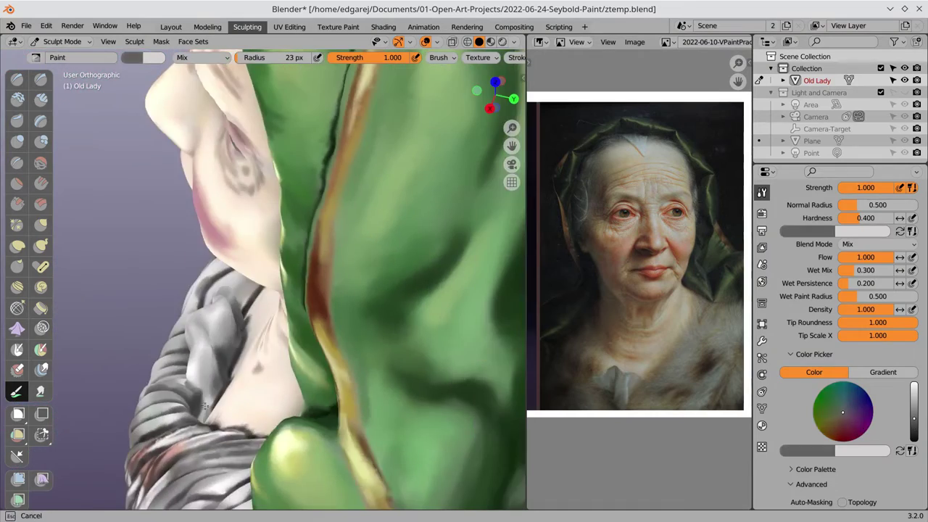
pyautogui.press('s')
pyautogui.moveTo(196, 355); pyautogui.dragTo(253, 338, button='middle')
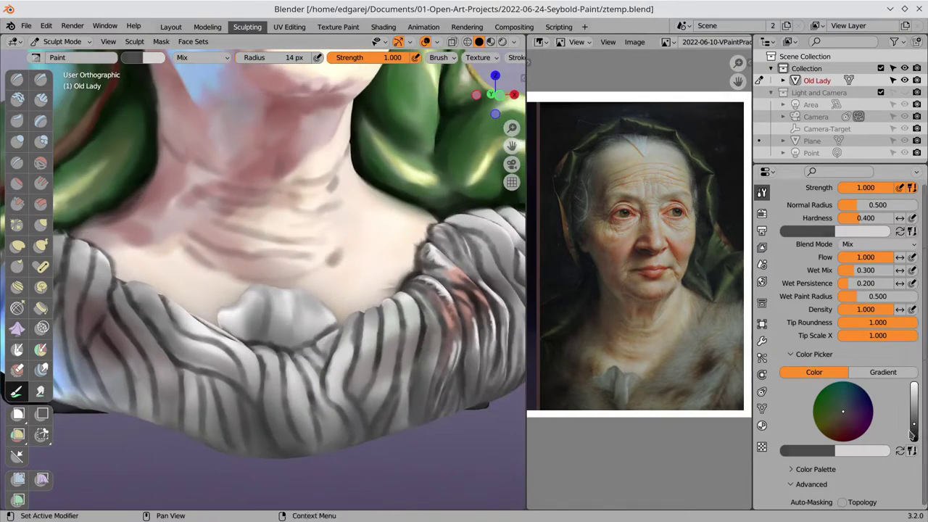
pyautogui.scroll(3, 254, 338)
pyautogui.press('f')
# - Paint the collar's knot and highlights white and save ztemp.blend
pyautogui.click(265, 334)
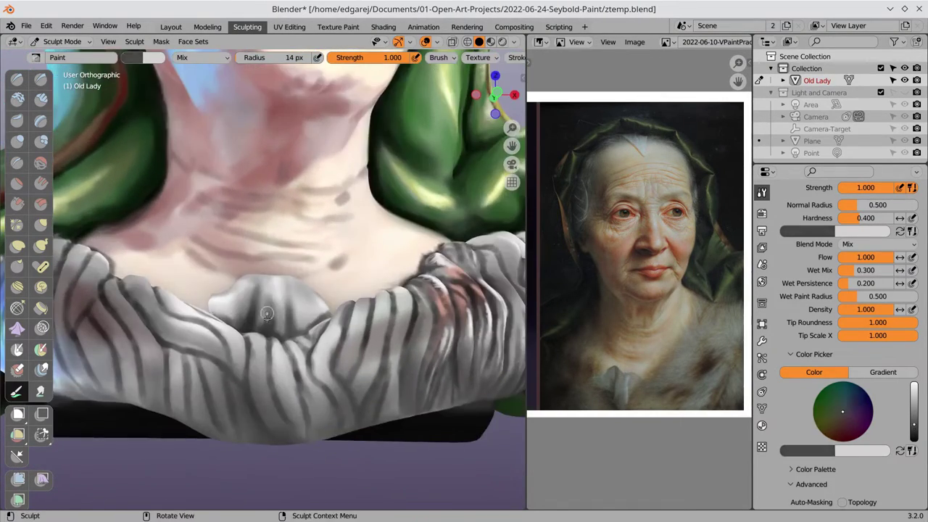
pyautogui.moveTo(264, 334); pyautogui.dragTo(305, 319, button='middle')
pyautogui.moveTo(272, 377)
pyautogui.mouseDown(button='middle')
pyautogui.moveTo(259, 324)
pyautogui.moveTo(316, 374)
pyautogui.mouseUp(button='middle')
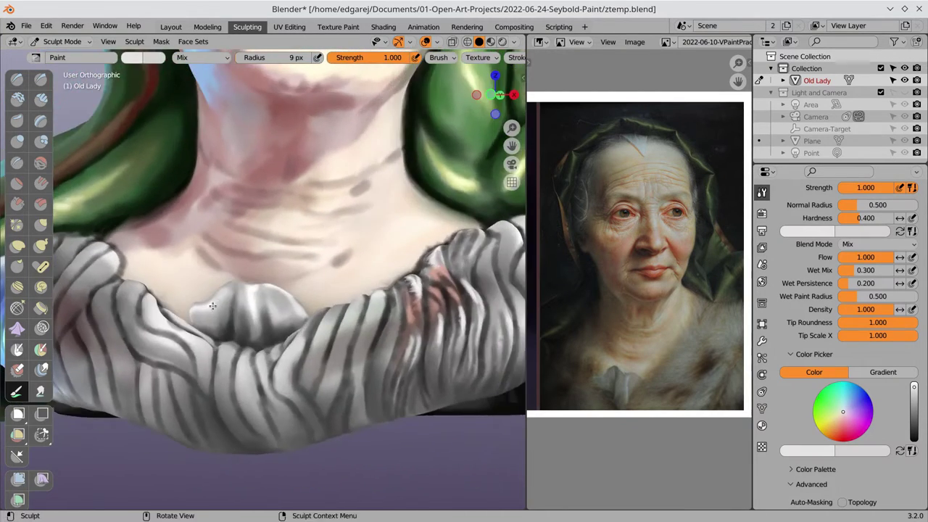
pyautogui.scroll(-4, 315, 375)
pyautogui.scroll(-2, 360, 337)
pyautogui.hotkey('ctrl', 's')
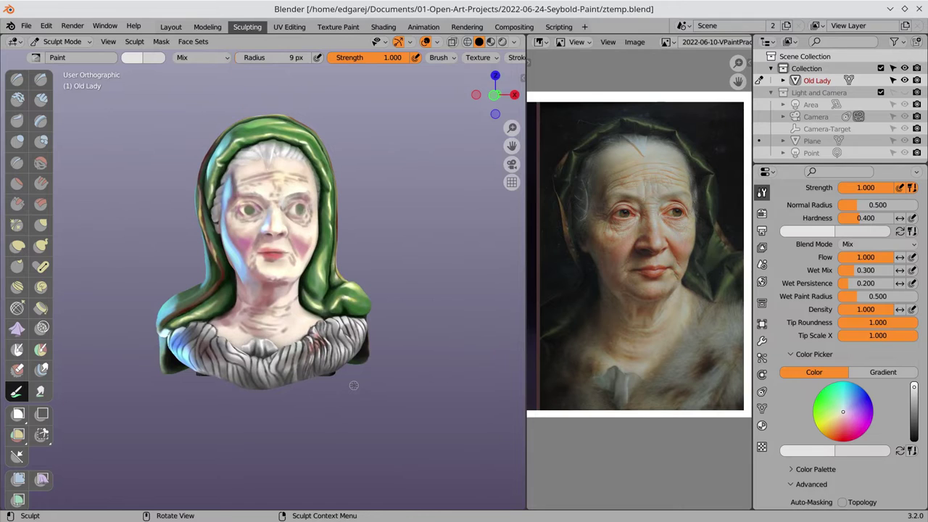
pyautogui.click(514, 41)
# - Set viewport cavity shading to World type with distance 0.2 and 32 samples
pyautogui.click(557, 251)
pyautogui.click(552, 226)
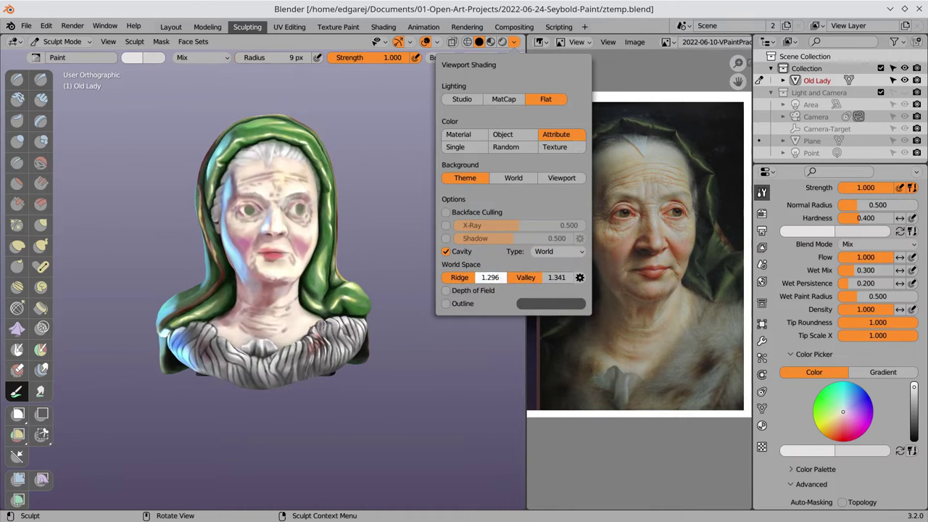
pyautogui.write('1.200')
pyautogui.click(580, 278)
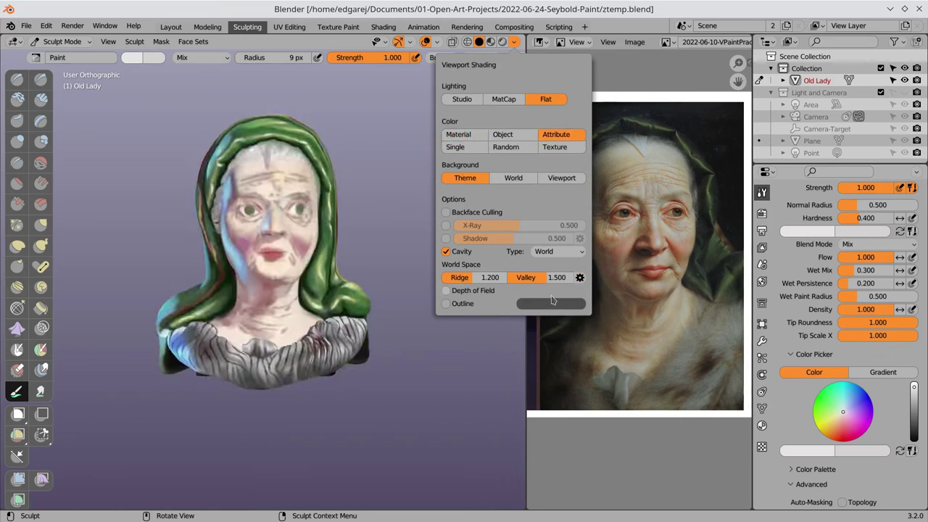
pyautogui.click(597, 312)
pyautogui.write('2.')
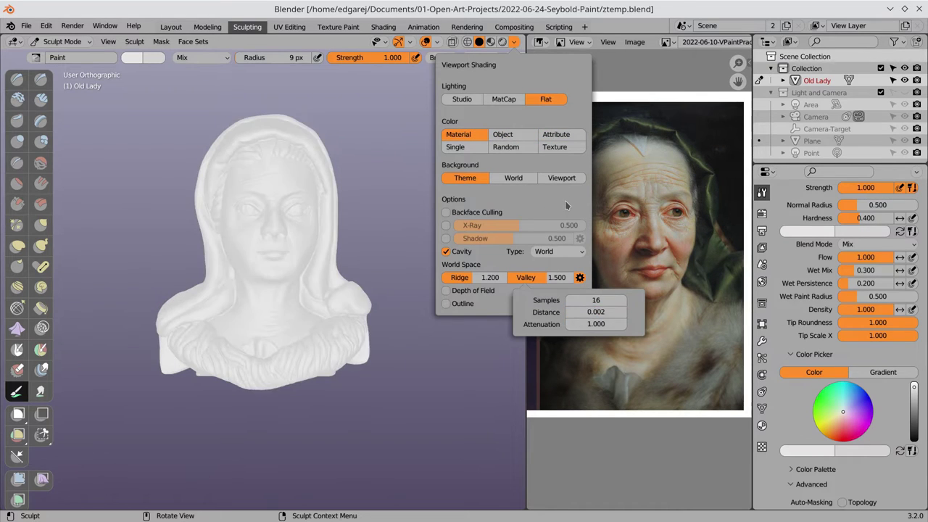
pyautogui.press('Return')
pyautogui.click(596, 299)
pyautogui.write('32')
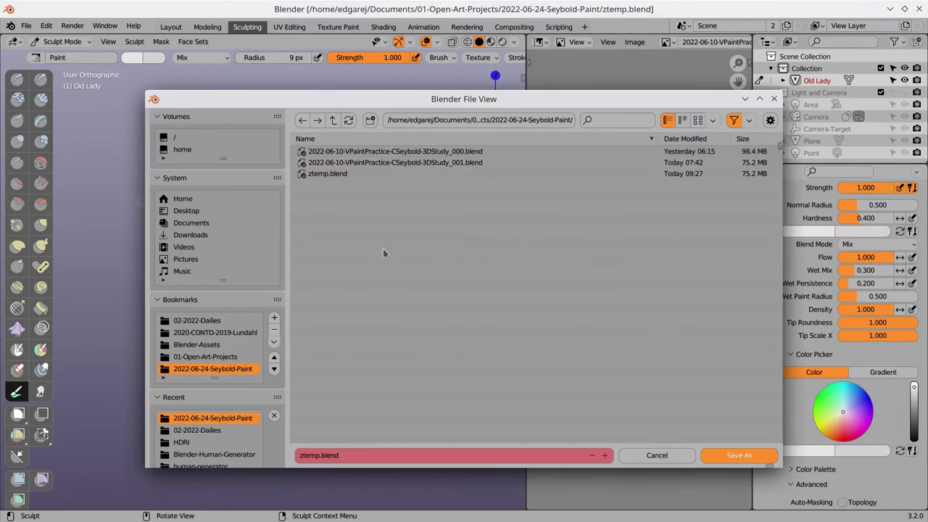
# - Zoom in on the neck, sampling light blue, darker blue and light skin colours
pyautogui.press('Return')
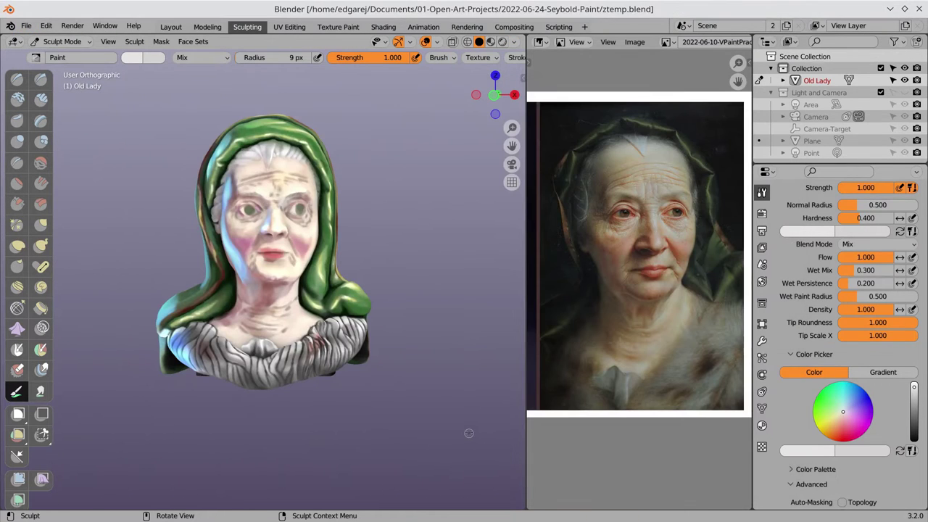
pyautogui.scroll(5, 469, 433)
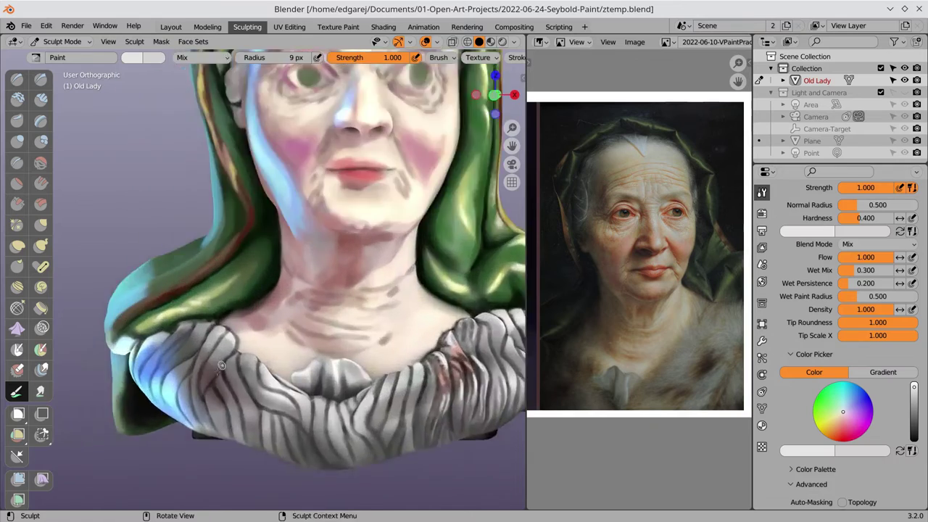
pyautogui.moveTo(468, 433)
pyautogui.mouseDown(button='middle')
pyautogui.moveTo(174, 430)
pyautogui.moveTo(112, 251)
pyautogui.moveTo(230, 385)
pyautogui.mouseUp(button='middle')
pyautogui.press('s')
pyautogui.press('s')
pyautogui.press('s')
pyautogui.press('s')
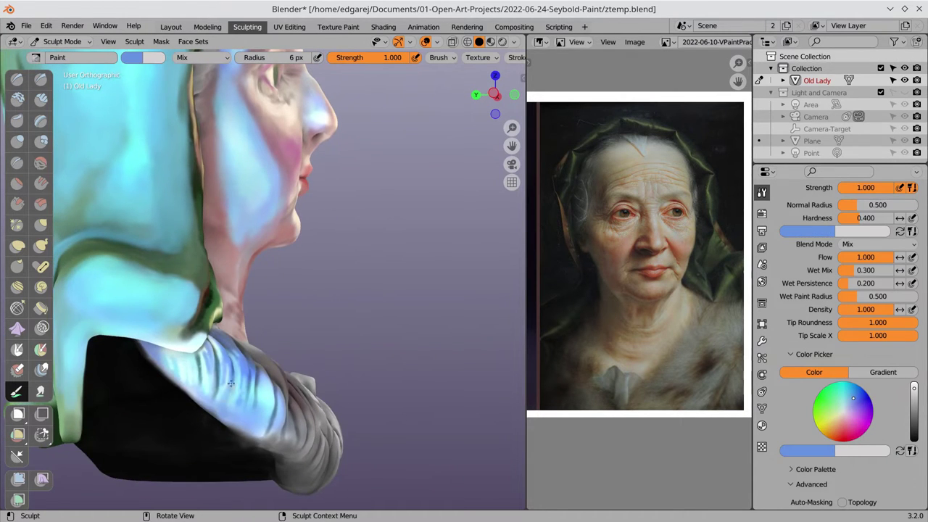
pyautogui.moveTo(214, 377)
pyautogui.mouseDown(button='middle')
pyautogui.moveTo(114, 361)
pyautogui.moveTo(174, 369)
pyautogui.mouseUp(button='middle')
pyautogui.press('s')
pyautogui.press('s')
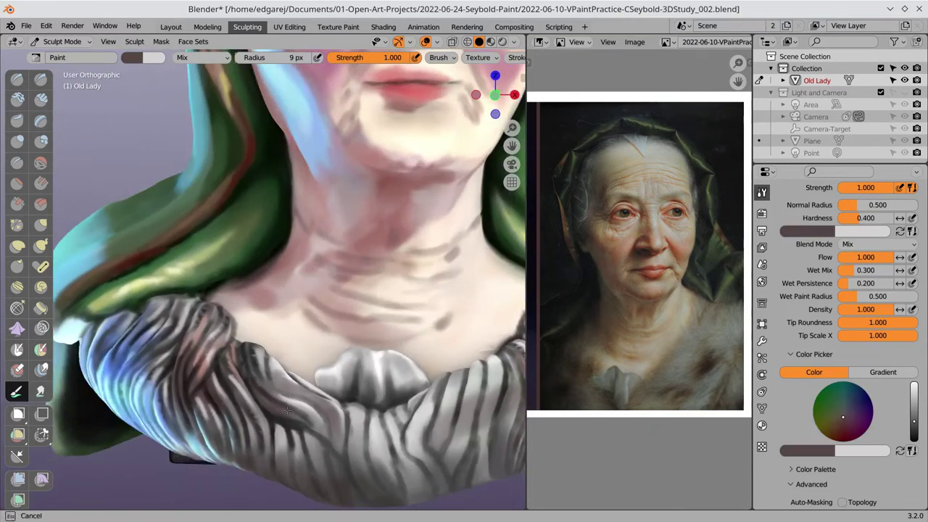
pyautogui.moveTo(239, 428)
pyautogui.mouseDown(button='middle')
pyautogui.moveTo(261, 439)
pyautogui.moveTo(255, 335)
pyautogui.moveTo(269, 461)
pyautogui.moveTo(322, 477)
pyautogui.mouseUp(button='middle')
pyautogui.press('s')
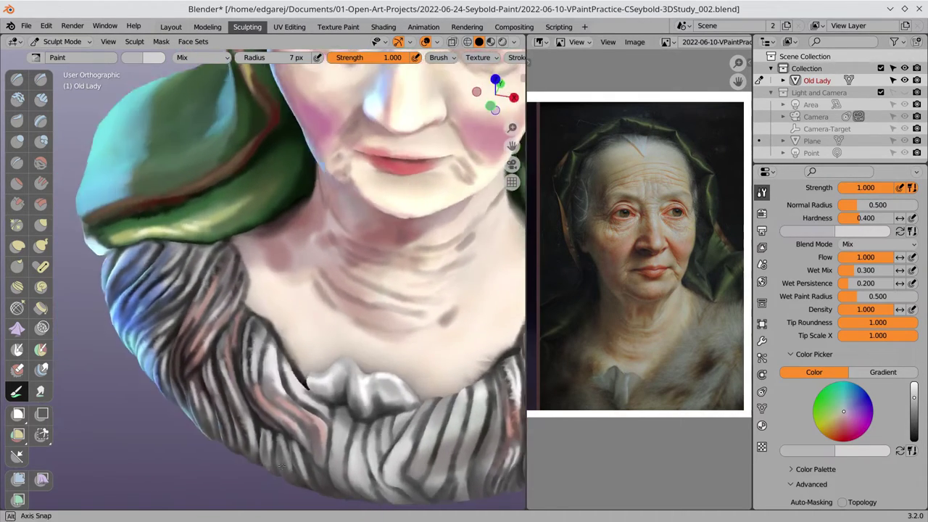
# - Switch to black and paint wrinkle lines across the neck and streaks on the collar
pyautogui.moveTo(284, 439)
pyautogui.mouseDown(button='middle')
pyautogui.moveTo(239, 341)
pyautogui.moveTo(364, 397)
pyautogui.moveTo(309, 423)
pyautogui.mouseUp(button='middle')
pyautogui.scroll(-3, 232, 330)
pyautogui.scroll(3, 229, 328)
pyautogui.scroll(-4, 308, 423)
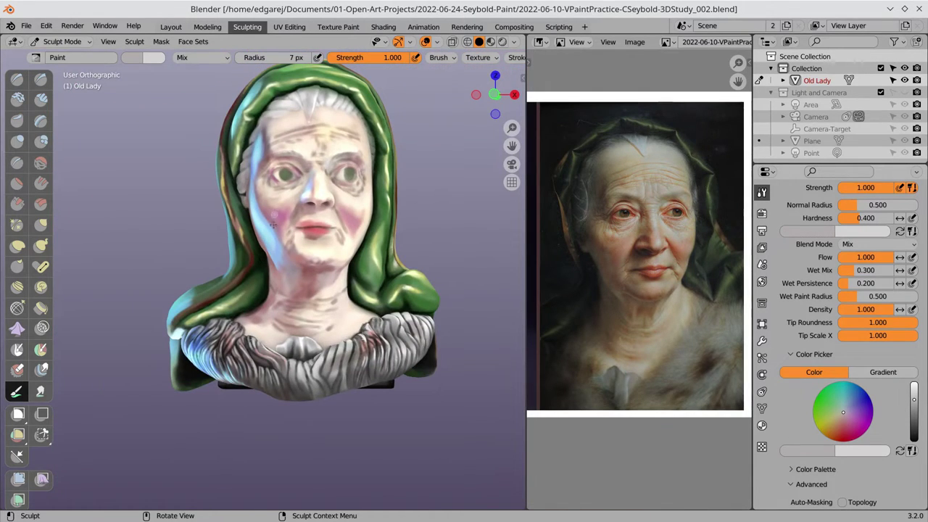
pyautogui.scroll(4, 273, 225)
pyautogui.press('s')
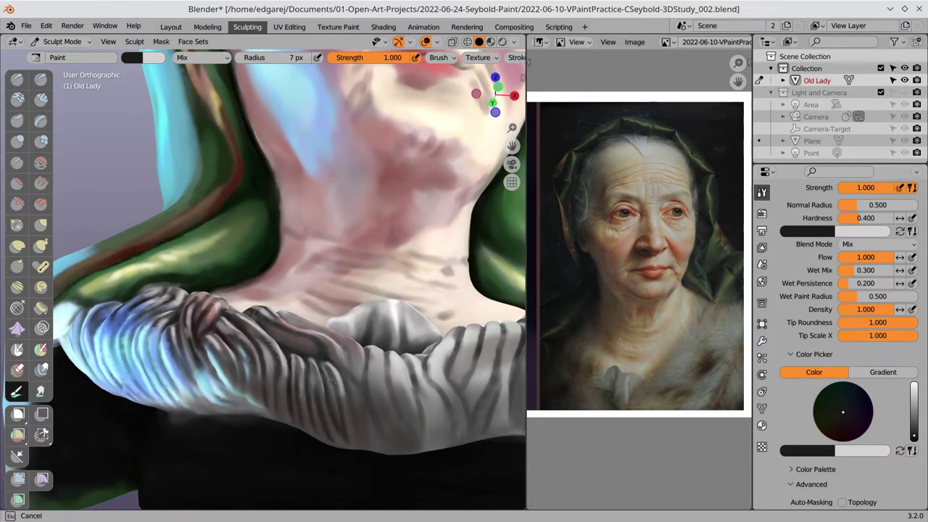
pyautogui.moveTo(332, 383)
pyautogui.mouseDown(button='middle')
pyautogui.moveTo(285, 345)
pyautogui.moveTo(265, 388)
pyautogui.moveTo(352, 370)
pyautogui.mouseUp(button='middle')
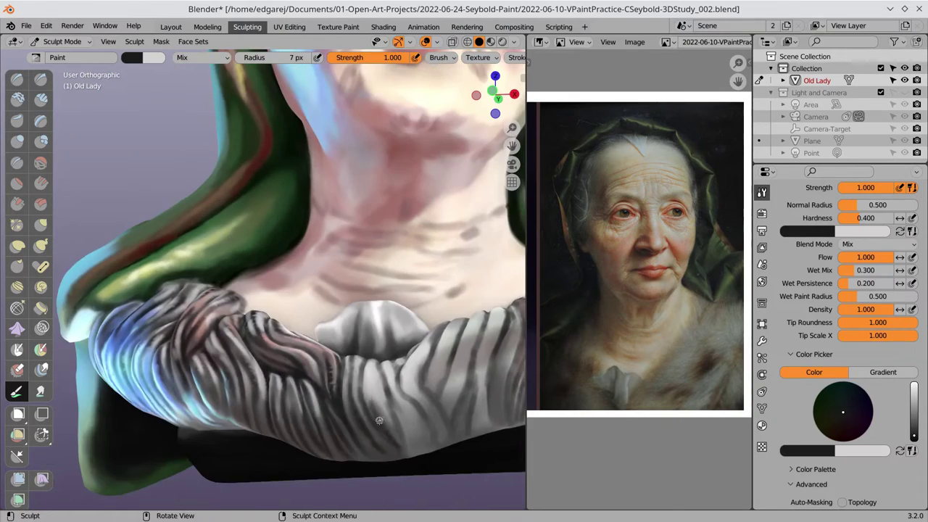
pyautogui.moveTo(378, 420); pyautogui.dragTo(257, 305, button='middle')
# - Set the black brush to 38 px and save as 2022-06-10-VPaintPractice-CSeybold-3DStudy_002.blend
pyautogui.press('f')
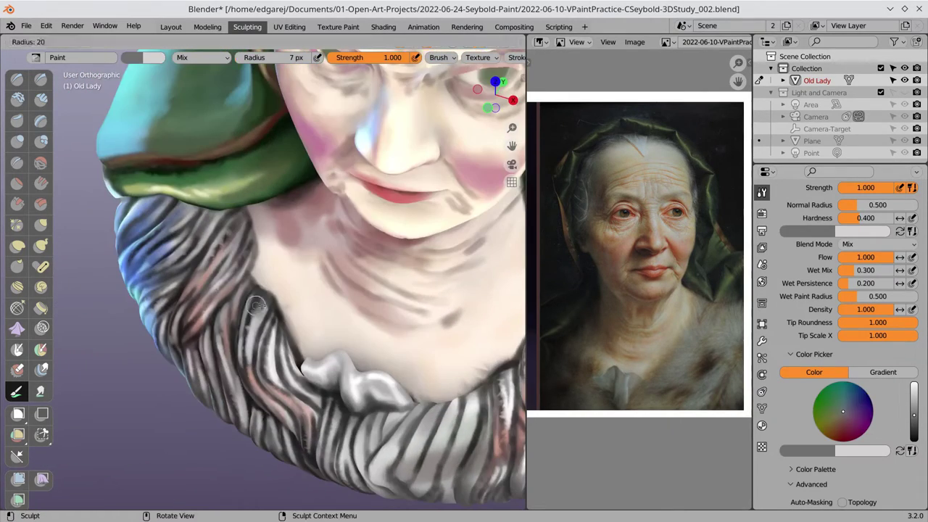
pyautogui.moveTo(256, 306); pyautogui.dragTo(203, 373, button='middle')
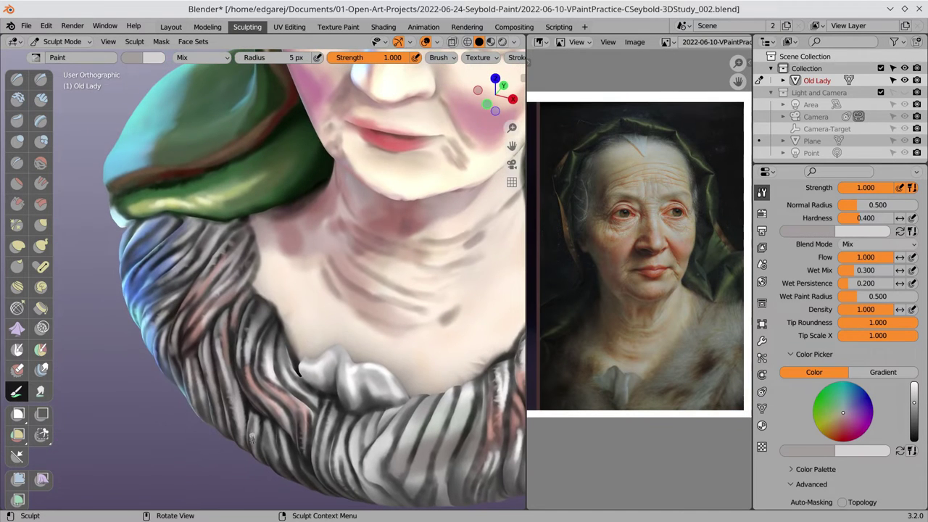
pyautogui.moveTo(252, 438); pyautogui.dragTo(290, 435, button='middle')
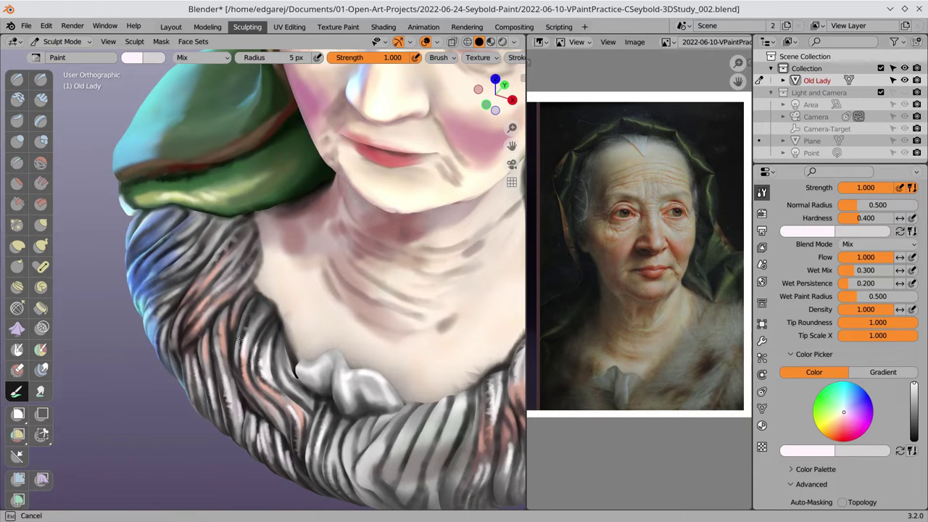
pyautogui.moveTo(330, 446)
pyautogui.mouseDown(button='middle')
pyautogui.moveTo(336, 375)
pyautogui.moveTo(449, 347)
pyautogui.moveTo(406, 304)
pyautogui.moveTo(448, 254)
pyautogui.moveTo(345, 502)
pyautogui.mouseUp(button='middle')
pyautogui.hotkey('ctrl', 's')
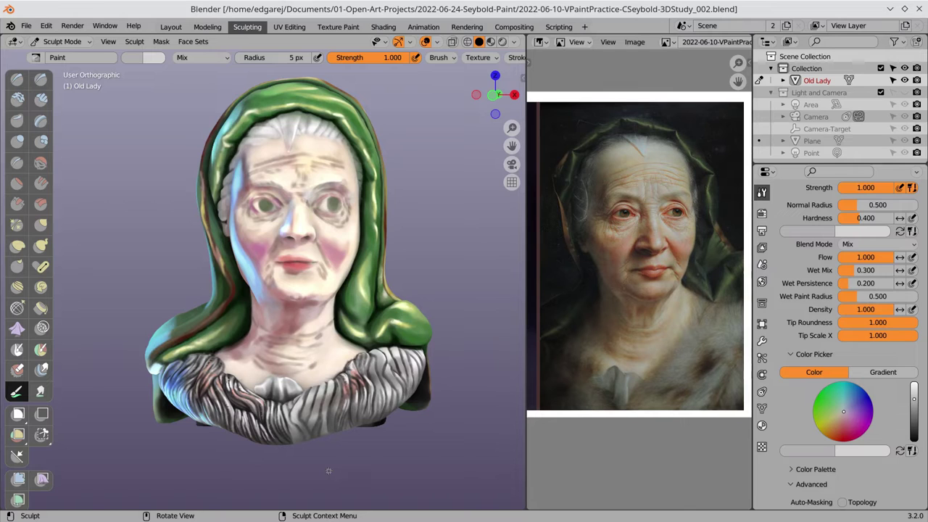
pyautogui.moveTo(328, 471); pyautogui.dragTo(351, 471, button='middle')
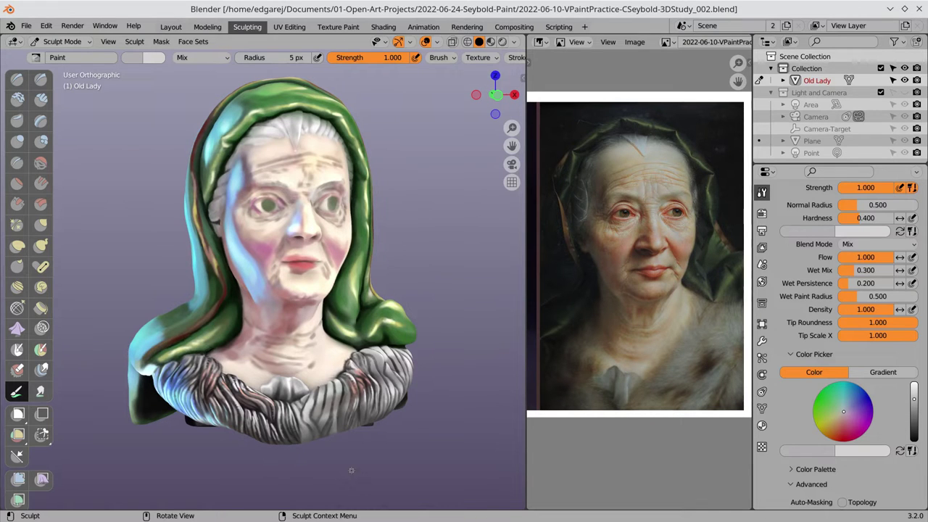
pyautogui.scroll(3, 351, 471)
# - Paint dark fold stripes on the fur collar from below the bust with a 7 px black brush
pyautogui.moveTo(342, 404)
pyautogui.mouseDown(button='middle')
pyautogui.moveTo(297, 404)
pyautogui.moveTo(372, 373)
pyautogui.mouseUp(button='middle')
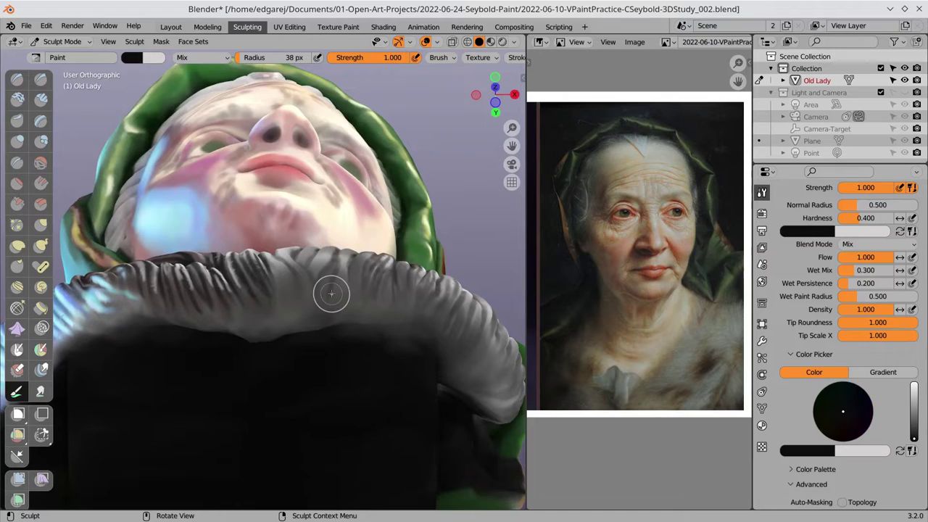
pyautogui.moveTo(434, 336)
pyautogui.mouseDown(button='middle')
pyautogui.moveTo(452, 259)
pyautogui.moveTo(282, 374)
pyautogui.moveTo(330, 381)
pyautogui.moveTo(307, 403)
pyautogui.moveTo(337, 366)
pyautogui.moveTo(363, 298)
pyautogui.moveTo(336, 375)
pyautogui.mouseUp(button='middle')
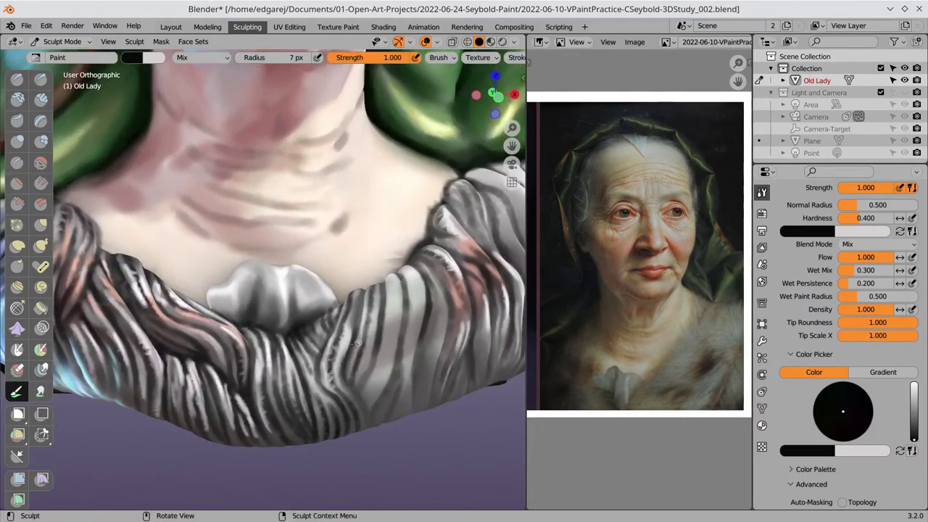
pyautogui.moveTo(373, 344)
pyautogui.mouseDown(button='middle')
pyautogui.moveTo(417, 370)
pyautogui.moveTo(362, 322)
pyautogui.moveTo(408, 214)
pyautogui.mouseUp(button='middle')
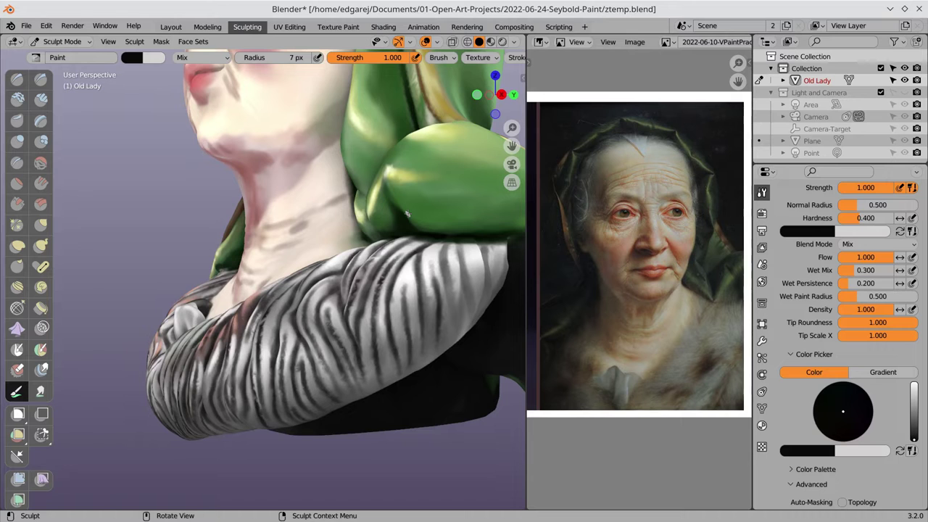
# - Paint light grey and sampled skin-tone strands on the underside of the collar
pyautogui.moveTo(407, 214)
pyautogui.mouseDown(button='middle')
pyautogui.moveTo(455, 347)
pyautogui.moveTo(263, 365)
pyautogui.moveTo(360, 371)
pyautogui.moveTo(355, 335)
pyautogui.moveTo(377, 349)
pyautogui.moveTo(366, 370)
pyautogui.mouseUp(button='middle')
pyautogui.moveTo(320, 345); pyautogui.dragTo(421, 358, button='middle')
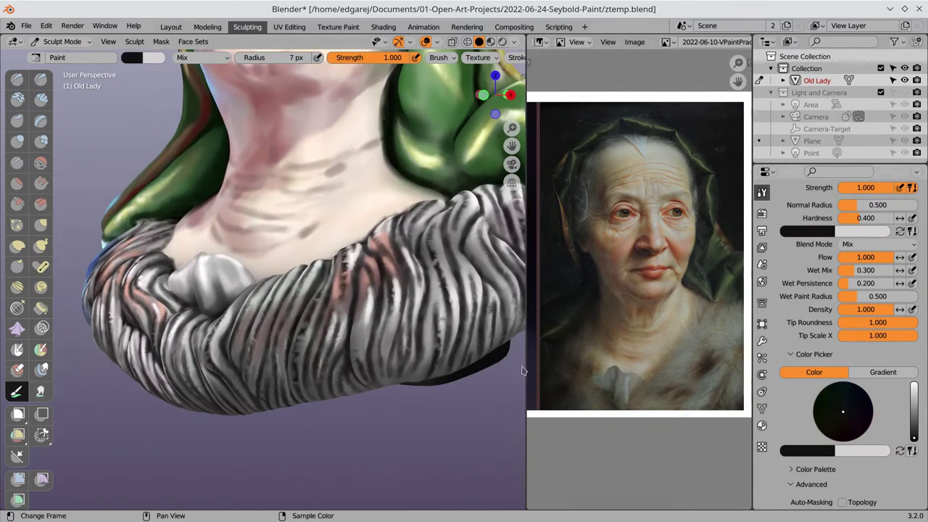
pyautogui.press('s')
pyautogui.moveTo(403, 292); pyautogui.dragTo(289, 351, button='middle')
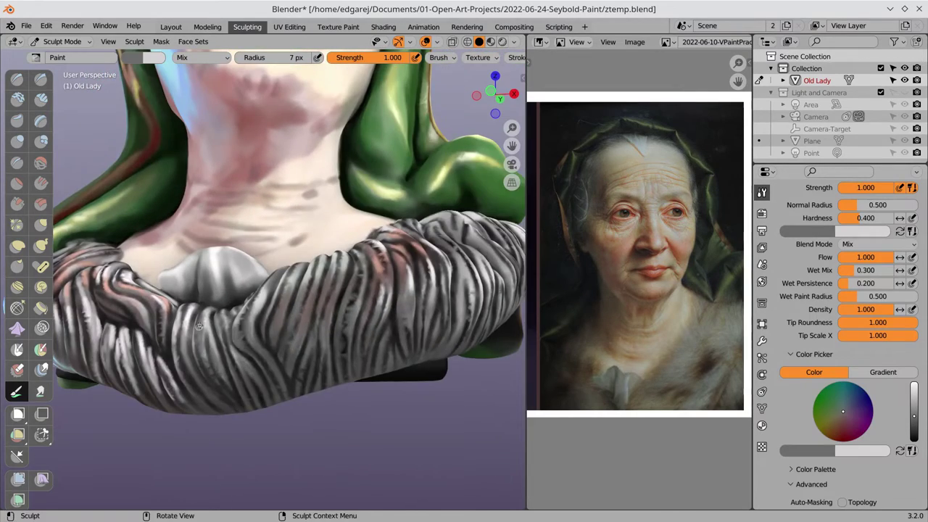
pyautogui.moveTo(198, 327)
pyautogui.mouseDown(button='middle')
pyautogui.moveTo(348, 245)
pyautogui.moveTo(319, 264)
pyautogui.moveTo(346, 330)
pyautogui.mouseUp(button='middle')
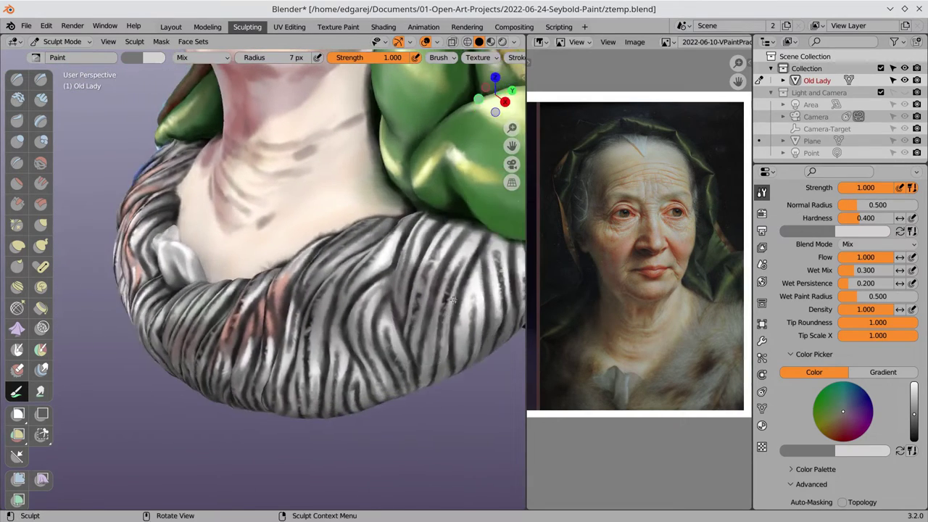
pyautogui.press('s')
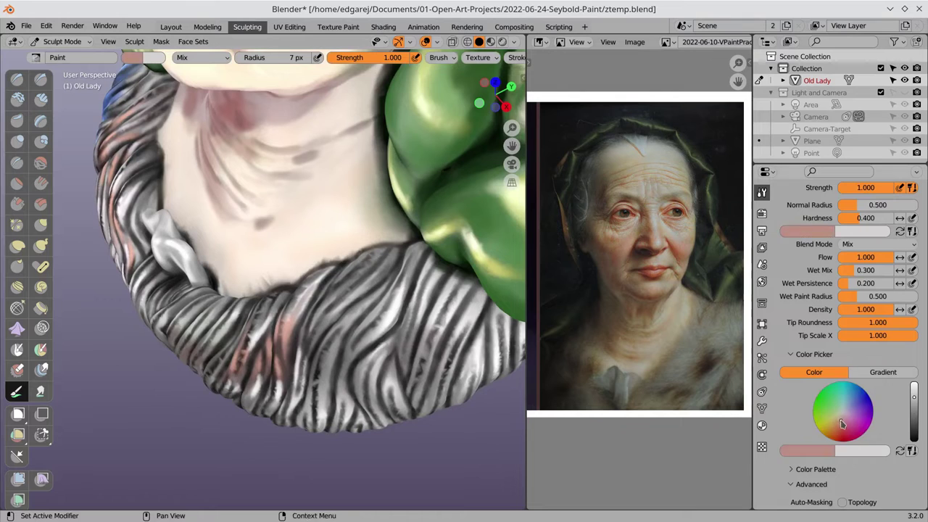
pyautogui.click(210, 324)
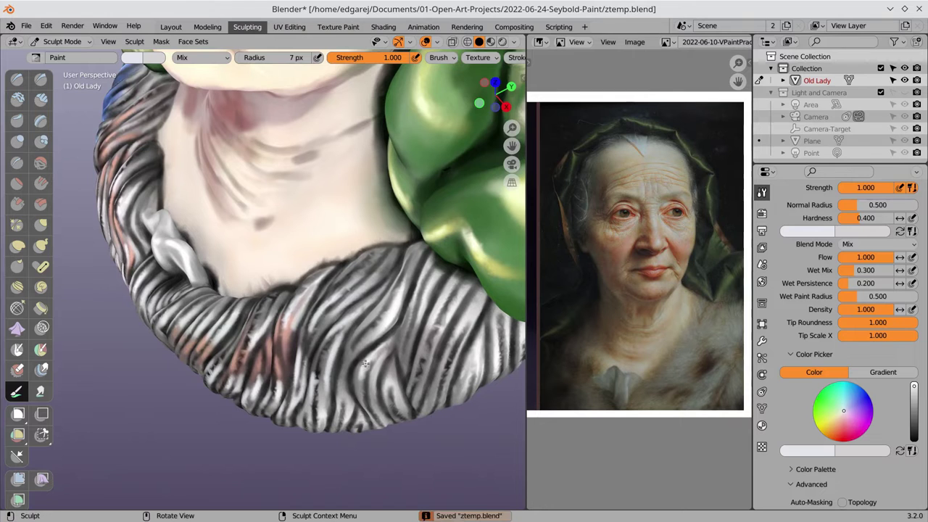
# - Paint dark brown and lighter brown strands onto the collar at close range
pyautogui.keyDown('ctrl'); pyautogui.moveTo(380, 411); pyautogui.dragTo(315, 369, button='middle'); pyautogui.keyUp('ctrl')
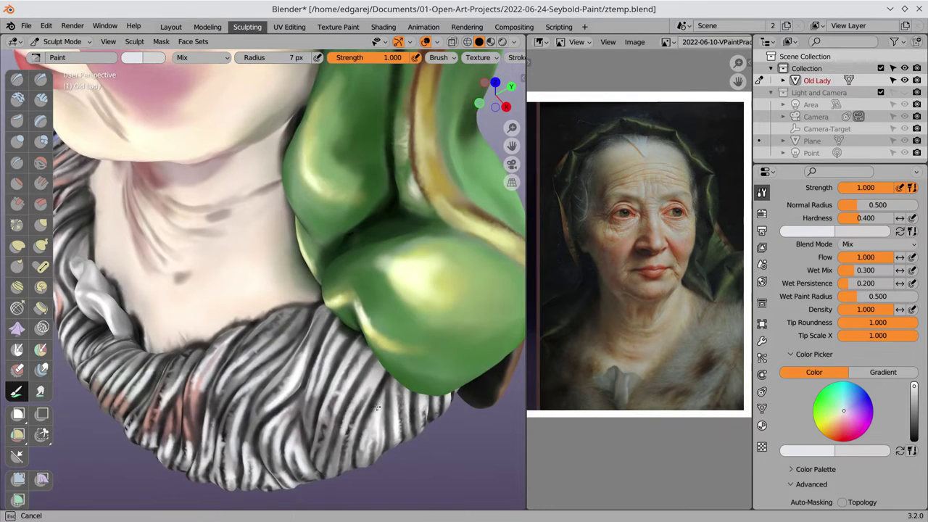
pyautogui.scroll(-5, 335, 306)
pyautogui.scroll(5, 290, 276)
pyautogui.moveTo(290, 276); pyautogui.dragTo(224, 258, button='middle')
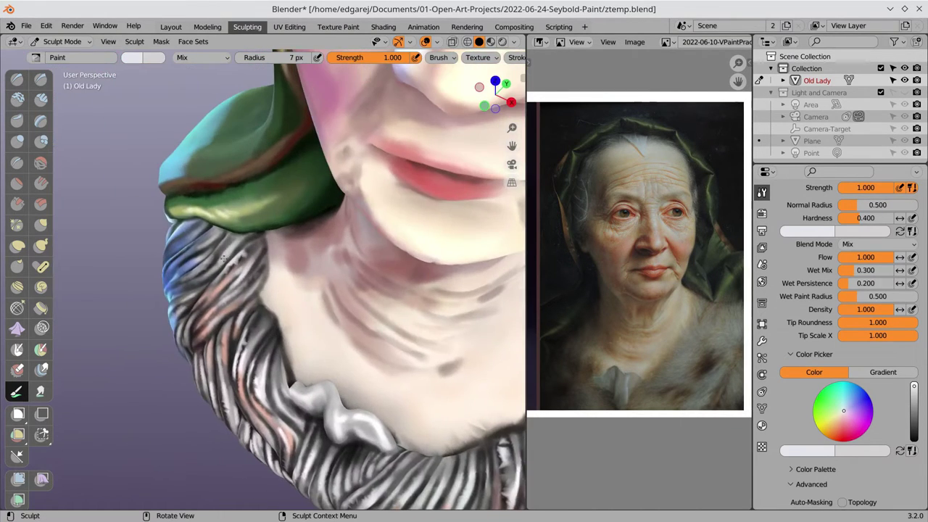
pyautogui.scroll(-5, 292, 299)
pyautogui.scroll(5, 291, 300)
pyautogui.press('s')
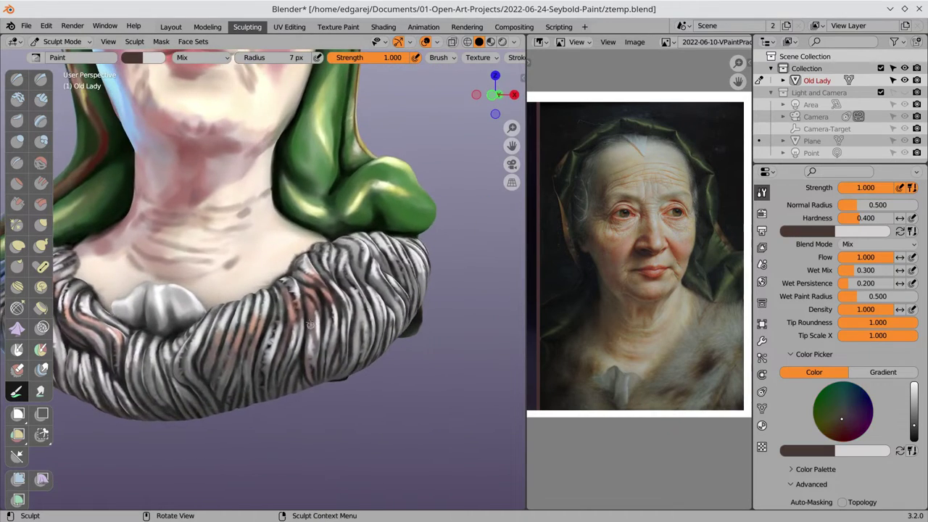
pyautogui.moveTo(292, 300)
pyautogui.mouseDown(button='middle')
pyautogui.moveTo(299, 358)
pyautogui.moveTo(256, 333)
pyautogui.mouseUp(button='middle')
pyautogui.press('s')
pyautogui.press('s')
pyautogui.moveTo(181, 326); pyautogui.dragTo(109, 328, button='middle')
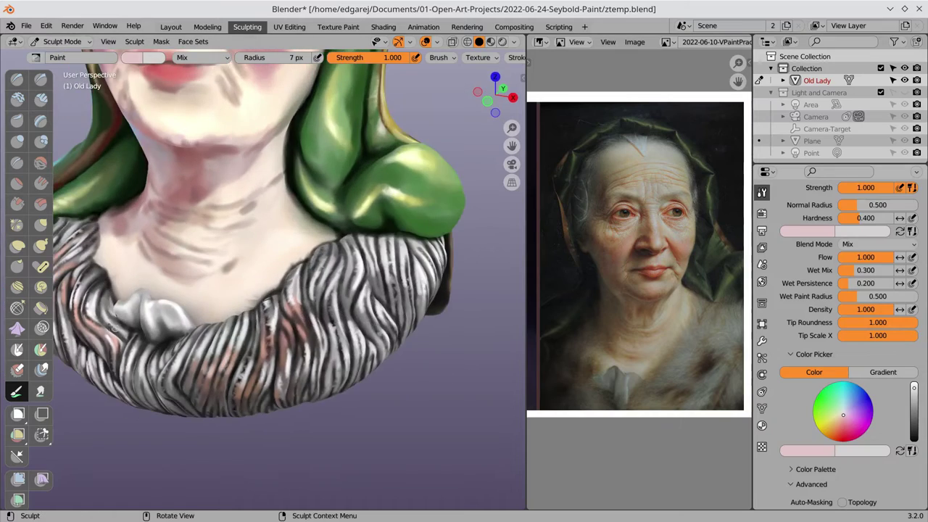
pyautogui.moveTo(267, 327); pyautogui.dragTo(377, 305, button='middle')
pyautogui.scroll(-2, 406, 295)
# - Add black collar strands, save to ztemp.blend, and swap to white paint
pyautogui.hotkey('ctrl', 's')
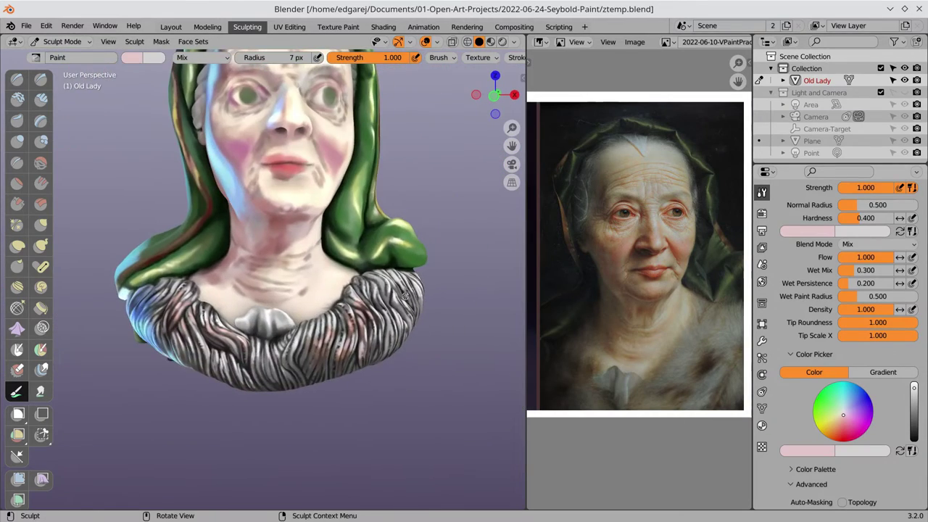
pyautogui.scroll(3, 405, 295)
pyautogui.press('s')
pyautogui.scroll(2, 406, 319)
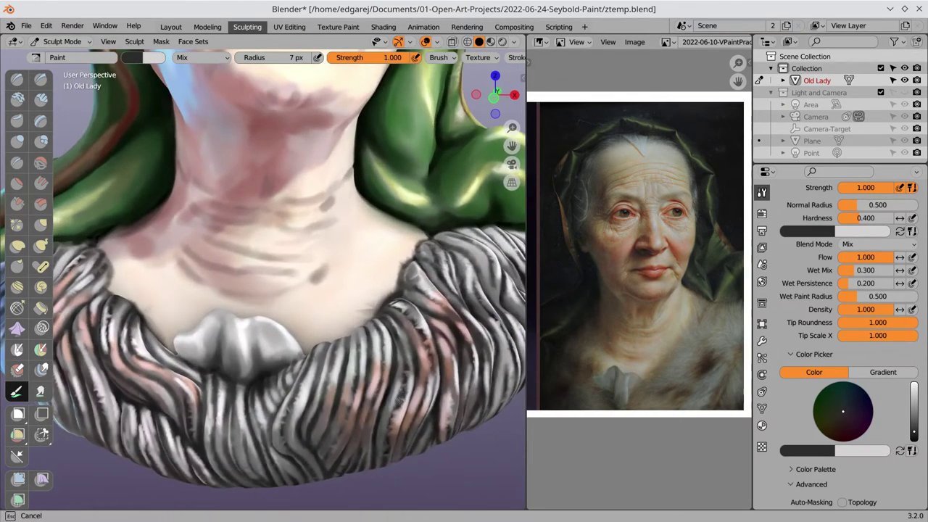
pyautogui.moveTo(406, 326)
pyautogui.mouseDown(button='middle')
pyautogui.moveTo(407, 350)
pyautogui.moveTo(383, 351)
pyautogui.mouseUp(button='middle')
pyautogui.scroll(-4, 384, 351)
pyautogui.hotkey('ctrl', 's')
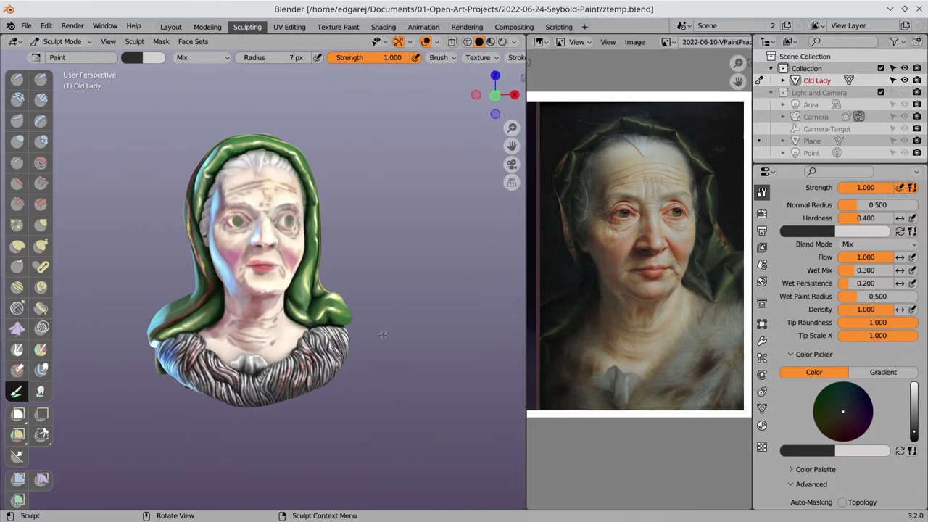
pyautogui.press('x')
pyautogui.scroll(3, 348, 341)
# - Brighten the face with white Color Dodge highlights and save the file
pyautogui.scroll(2, 327, 348)
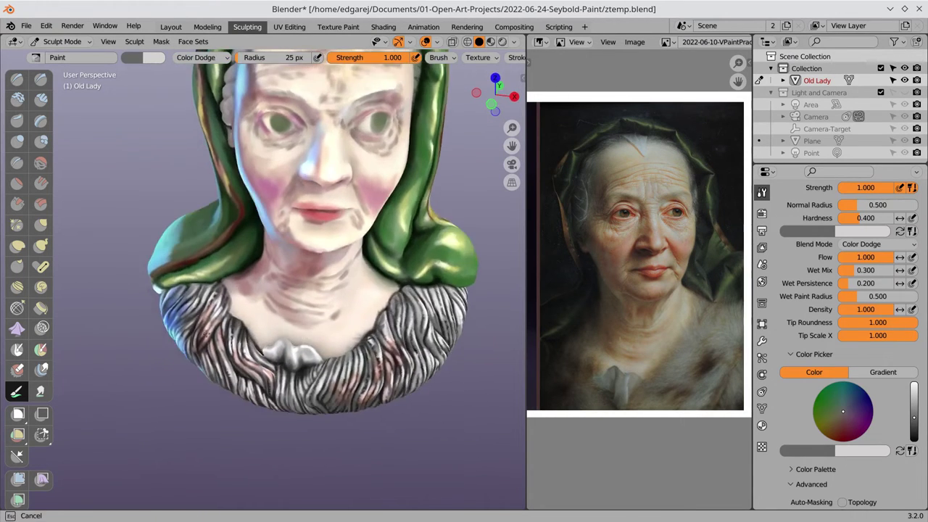
pyautogui.moveTo(276, 341)
pyautogui.mouseDown(button='middle')
pyautogui.moveTo(265, 375)
pyautogui.moveTo(295, 421)
pyautogui.mouseUp(button='middle')
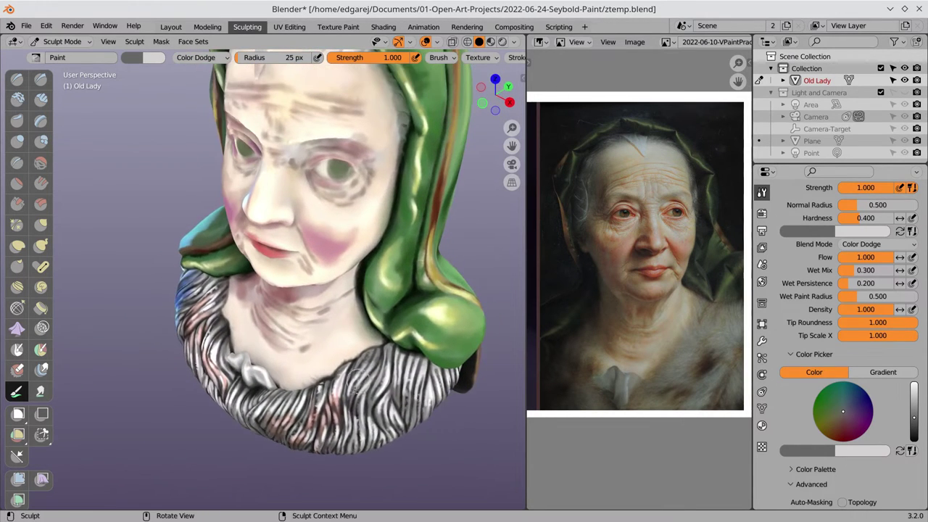
pyautogui.moveTo(313, 359); pyautogui.dragTo(373, 406, button='middle')
pyautogui.scroll(-3, 373, 406)
pyautogui.hotkey('ctrl', 's')
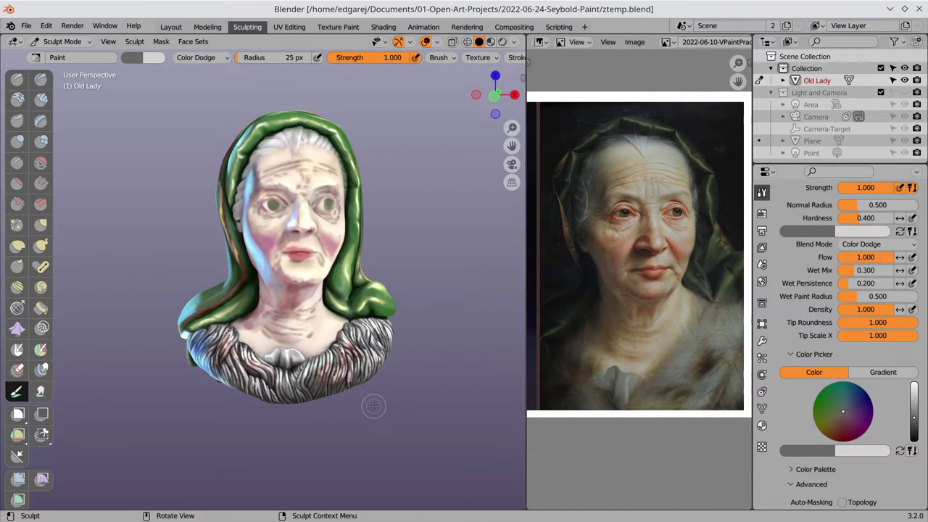
pyautogui.moveTo(373, 406); pyautogui.dragTo(273, 461, button='middle')
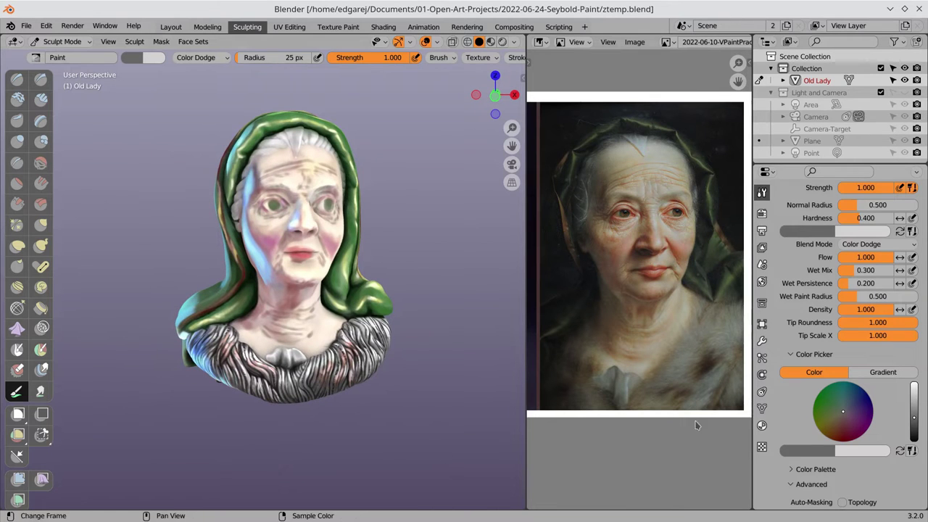
# - Paint pink blush across the cheeks and face using Multiply blending
pyautogui.rightClick(638, 341)
pyautogui.click(201, 57)
pyautogui.click(203, 94)
pyautogui.scroll(3, 217, 218)
pyautogui.moveTo(246, 217)
pyautogui.mouseDown(button='middle')
pyautogui.moveTo(215, 215)
pyautogui.moveTo(240, 290)
pyautogui.moveTo(216, 344)
pyautogui.moveTo(298, 346)
pyautogui.moveTo(308, 363)
pyautogui.mouseUp(button='middle')
pyautogui.press('f')
pyautogui.click(239, 304)
pyautogui.scroll(-5, 216, 345)
pyautogui.press('f')
pyautogui.click(319, 377)
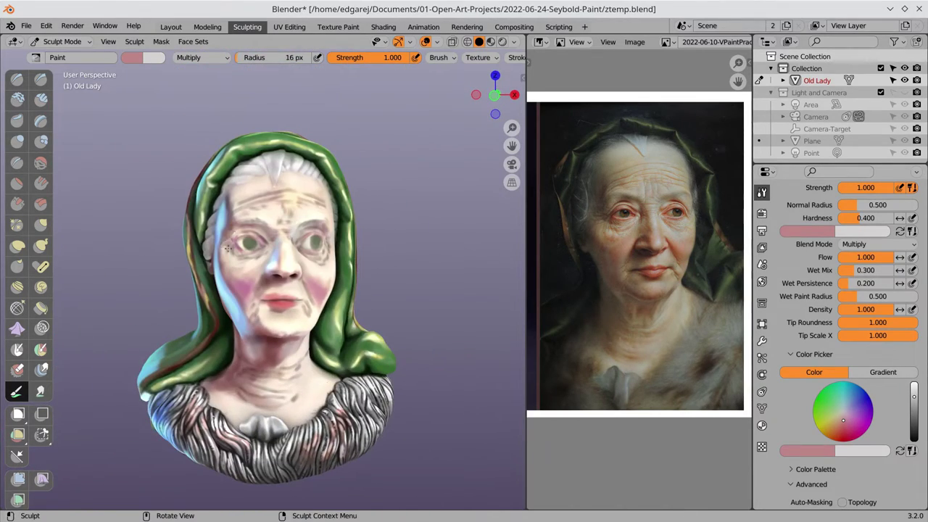
pyautogui.moveTo(228, 248); pyautogui.dragTo(359, 257, button='middle')
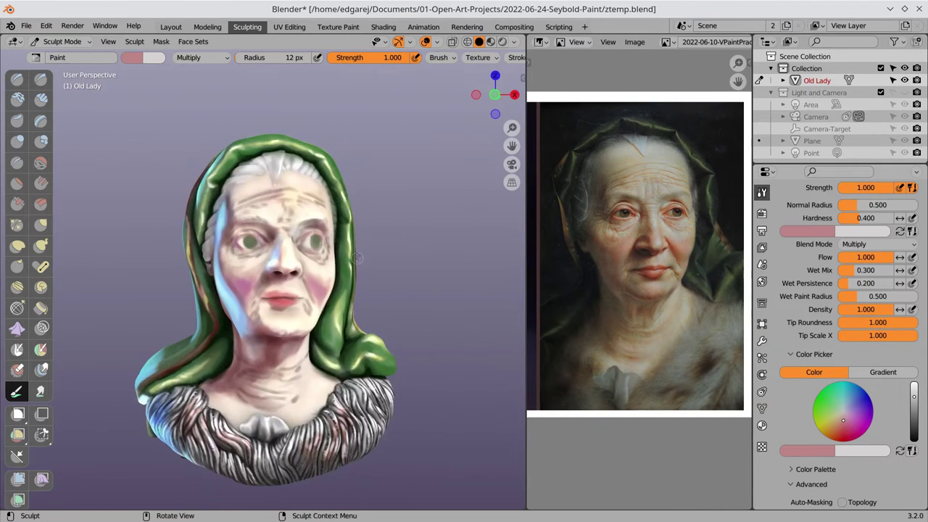
# - Paint a sampled peach tone over the skin using Color blending
pyautogui.press('s')
pyautogui.click(203, 57)
pyautogui.click(258, 181)
pyautogui.moveTo(258, 182)
pyautogui.mouseDown(button='middle')
pyautogui.moveTo(233, 369)
pyautogui.moveTo(314, 299)
pyautogui.mouseUp(button='middle')
pyautogui.click(232, 369)
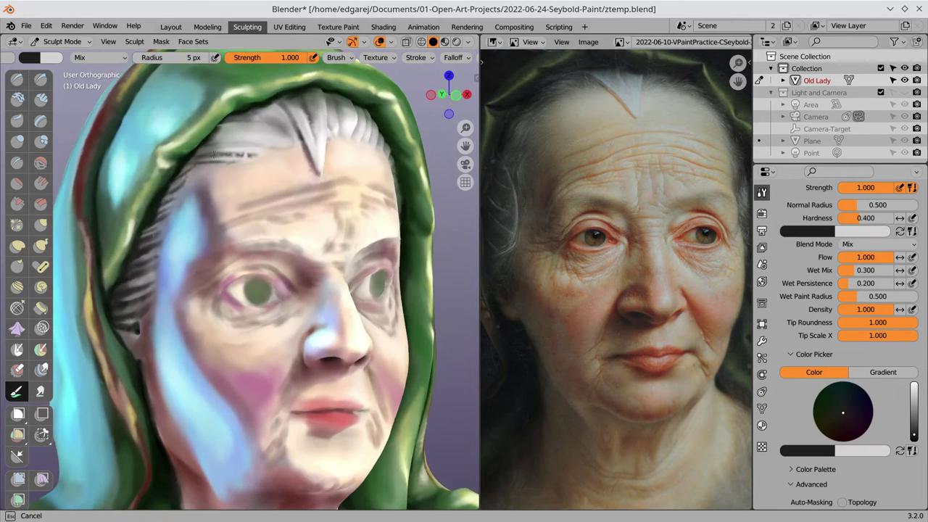
# - Set the brush radius to about 6 px and sample black and grey for wrinkles
pyautogui.moveTo(214, 154); pyautogui.dragTo(201, 76, button='middle')
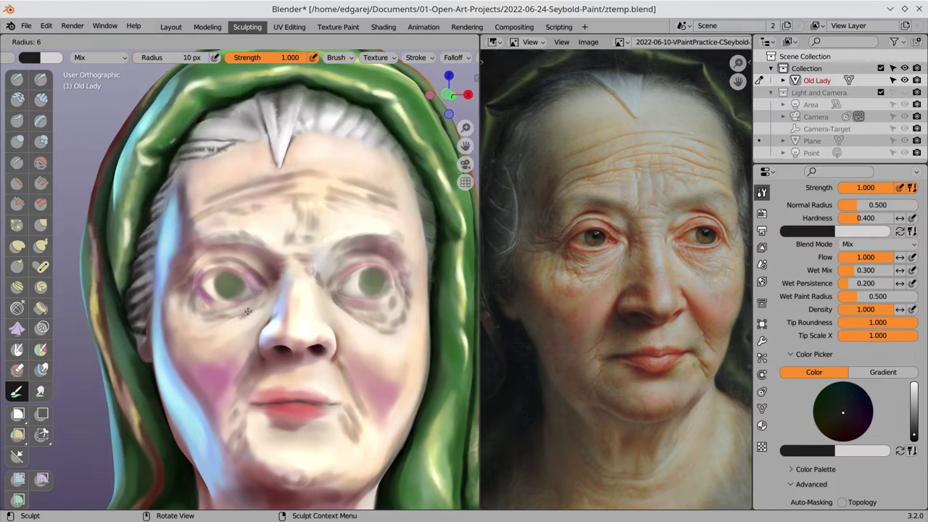
pyautogui.moveTo(247, 312); pyautogui.dragTo(227, 153, button='middle')
pyautogui.press('s')
pyautogui.moveTo(185, 178)
pyautogui.mouseDown(button='middle')
pyautogui.moveTo(174, 138)
pyautogui.moveTo(188, 127)
pyautogui.moveTo(262, 139)
pyautogui.moveTo(333, 89)
pyautogui.moveTo(355, 135)
pyautogui.moveTo(390, 153)
pyautogui.mouseUp(button='middle')
pyautogui.press('s')
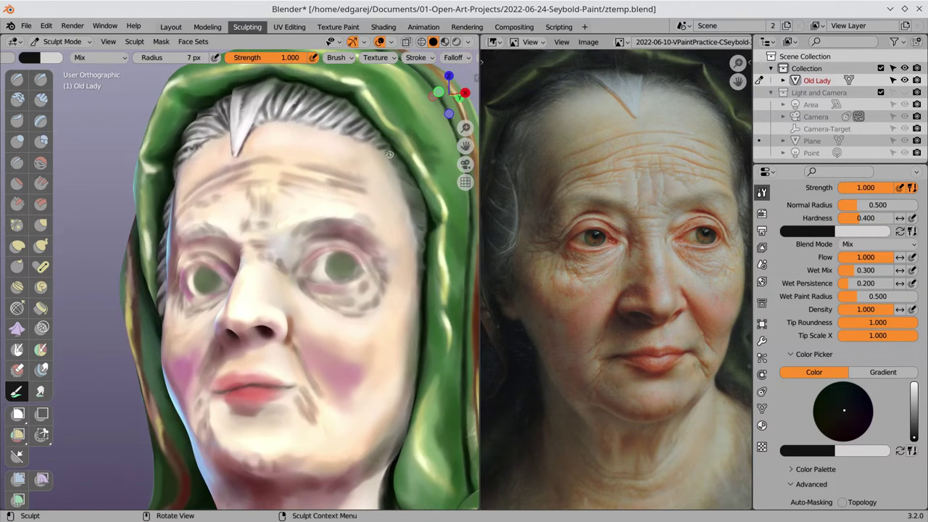
pyautogui.press('s')
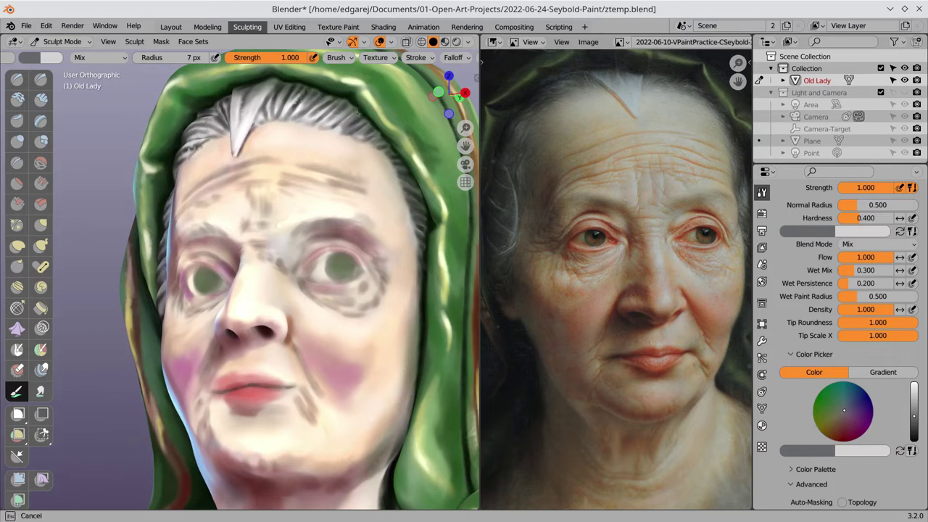
# - Paint dark wrinkle lines across the forehead from a frontal view
pyautogui.moveTo(321, 88); pyautogui.dragTo(197, 184, button='middle')
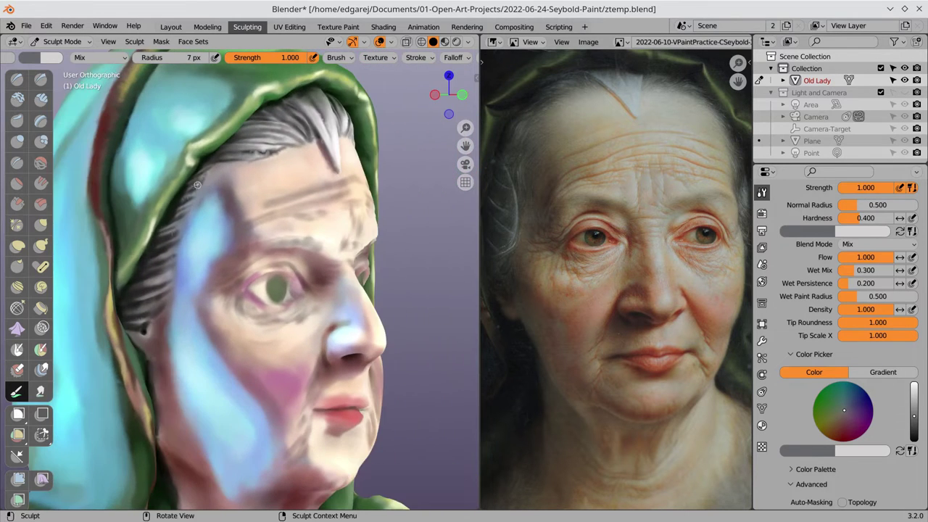
pyautogui.moveTo(164, 279); pyautogui.dragTo(338, 149, button='middle')
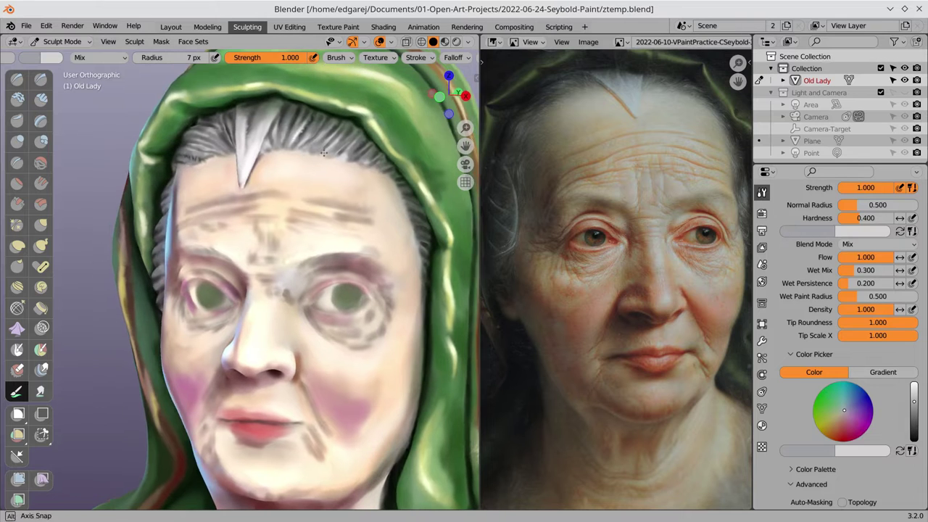
pyautogui.moveTo(368, 67)
pyautogui.mouseDown(button='middle')
pyautogui.moveTo(194, 201)
pyautogui.moveTo(258, 163)
pyautogui.mouseUp(button='middle')
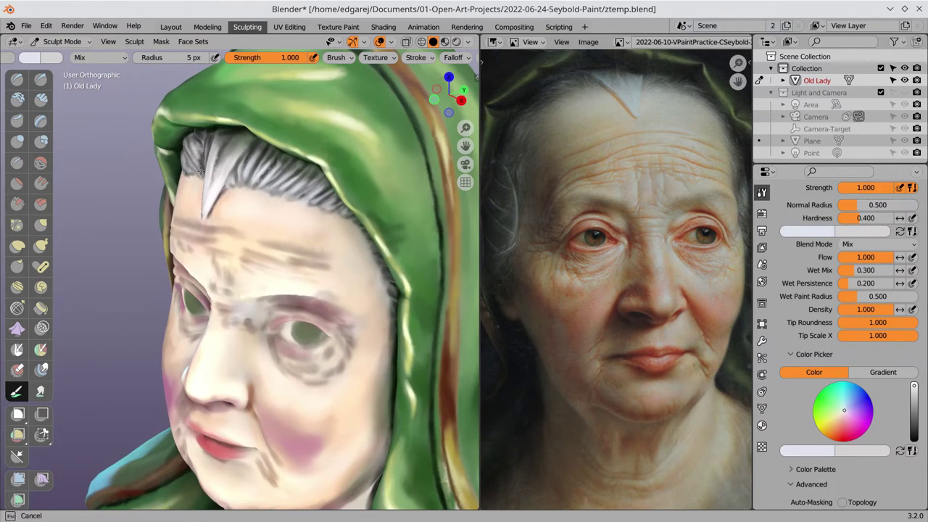
pyautogui.scroll(-5, 196, 168)
pyautogui.scroll(5, 180, 163)
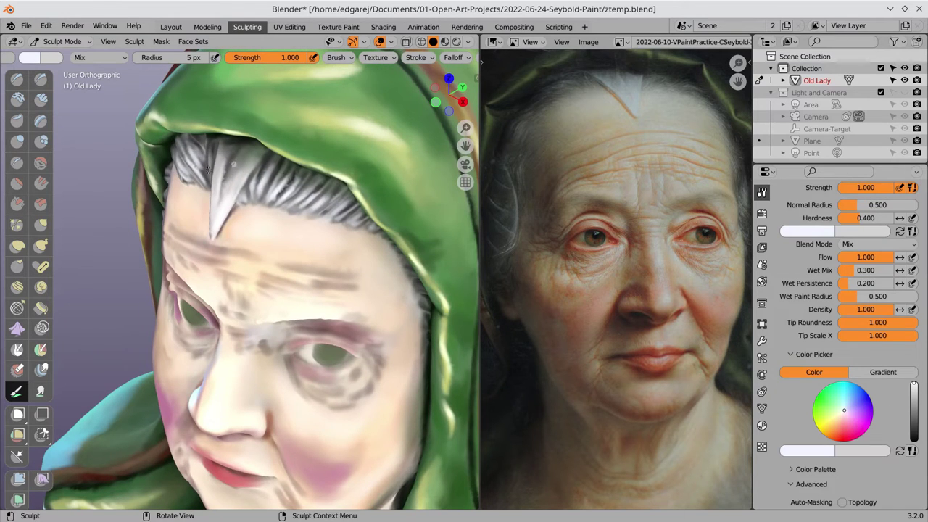
pyautogui.moveTo(341, 290); pyautogui.dragTo(368, 310, button='middle')
pyautogui.scroll(-5, 368, 310)
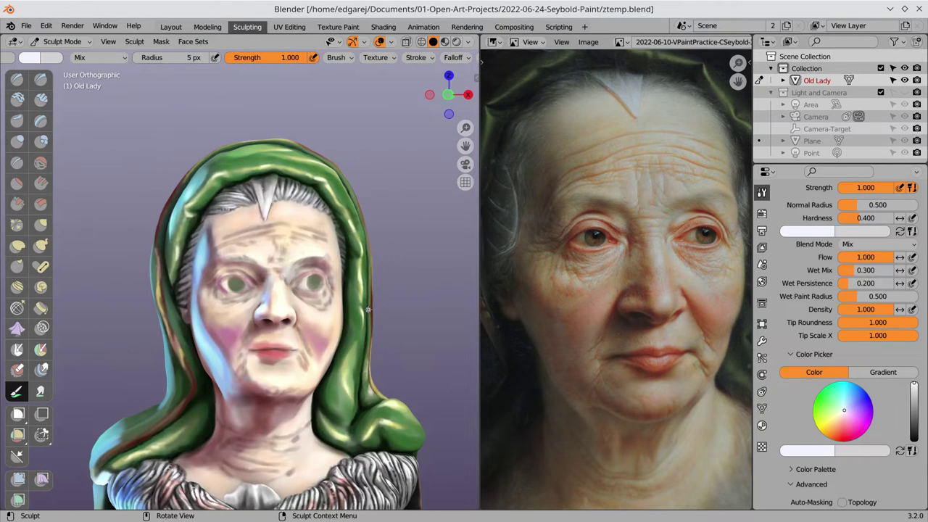
pyautogui.scroll(-2, 368, 310)
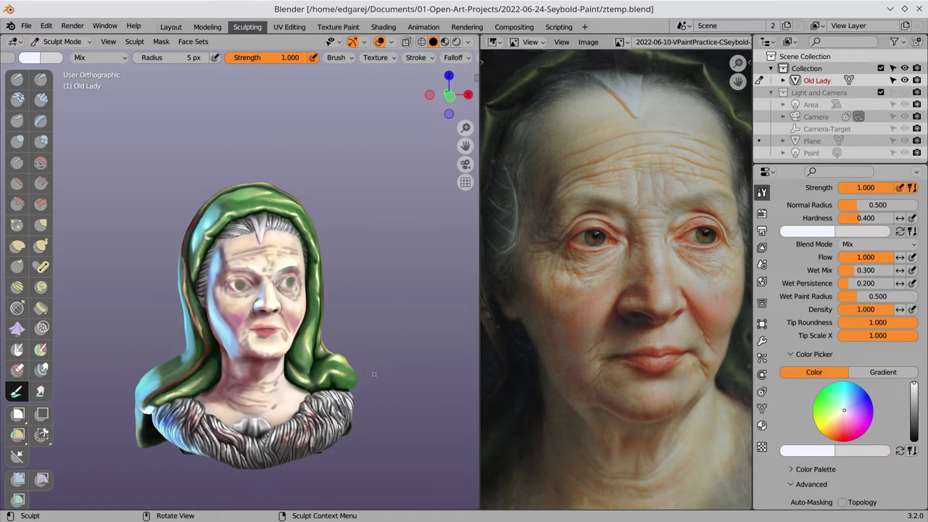
pyautogui.scroll(3, 374, 374)
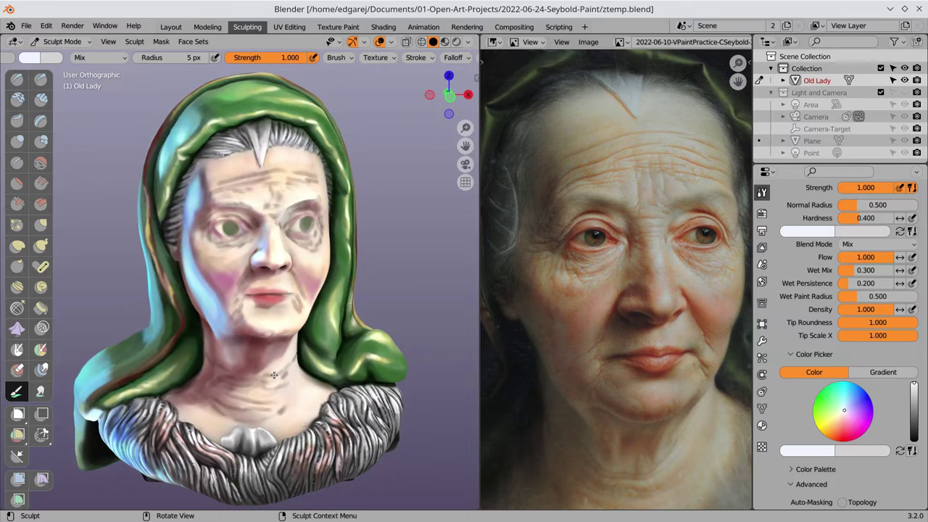
# - Switch to perspective view with numpad 5 and inspect the wrinkles from the side
pyautogui.press('KP_5')
pyautogui.click(468, 41)
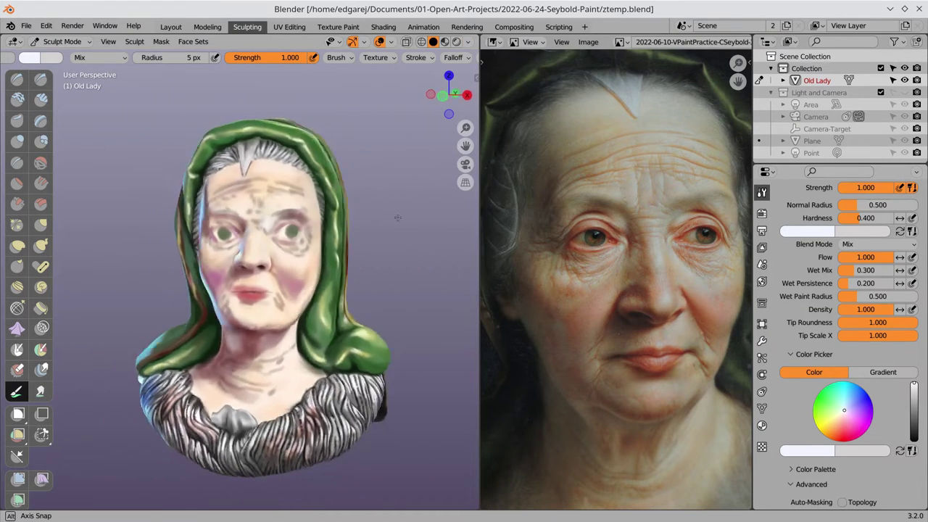
pyautogui.moveTo(406, 276); pyautogui.dragTo(369, 250, button='middle')
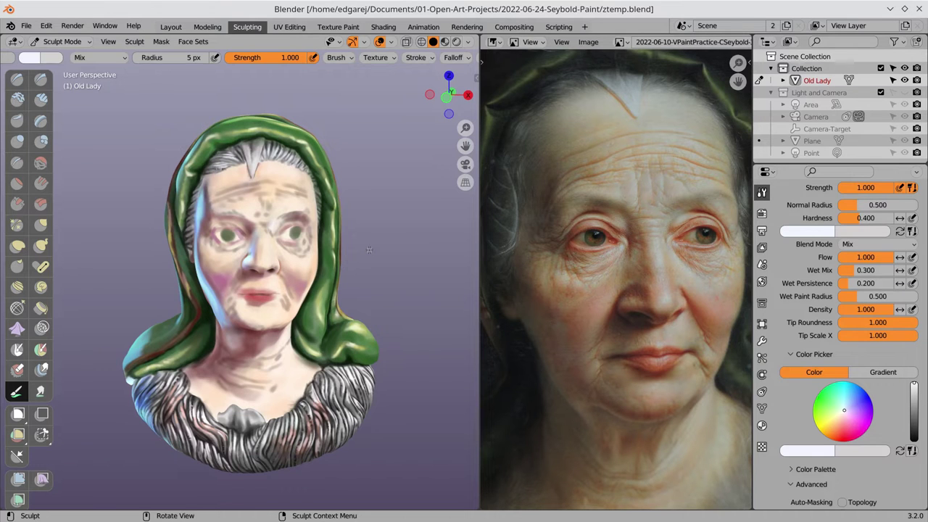
pyautogui.moveTo(369, 251); pyautogui.dragTo(408, 374, button='middle')
pyautogui.moveTo(329, 377); pyautogui.dragTo(323, 377, button='middle')
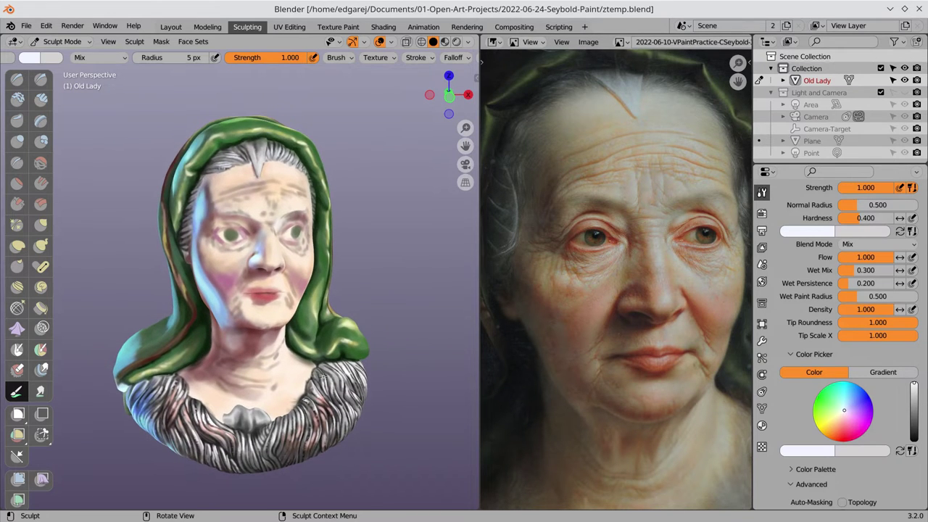
pyautogui.scroll(5, 321, 376)
pyautogui.scroll(3, 322, 376)
# - Paint dark red wrinkles under the chin and save the file
pyautogui.press('s')
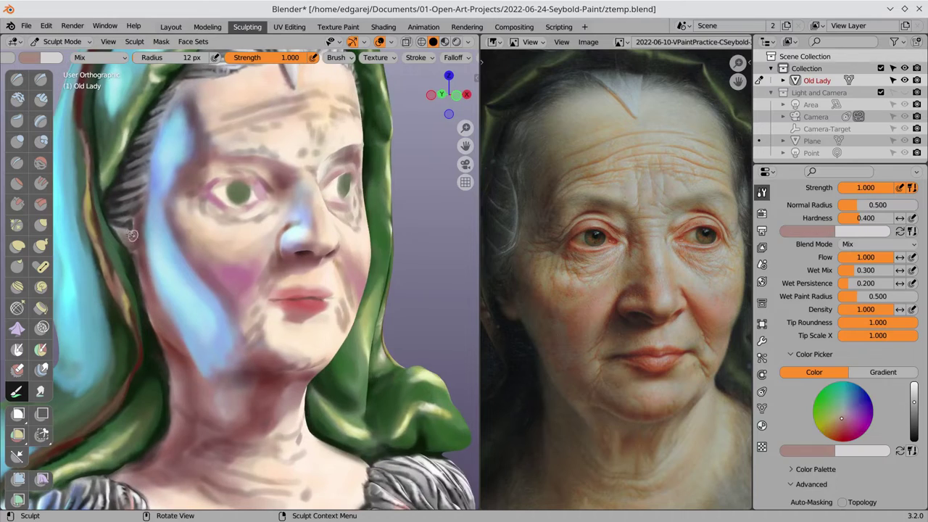
pyautogui.moveTo(130, 221)
pyautogui.mouseDown(button='middle')
pyautogui.moveTo(158, 330)
pyautogui.moveTo(164, 301)
pyautogui.moveTo(233, 324)
pyautogui.moveTo(184, 318)
pyautogui.moveTo(251, 297)
pyautogui.moveTo(188, 341)
pyautogui.moveTo(146, 397)
pyautogui.moveTo(194, 430)
pyautogui.mouseUp(button='middle')
pyautogui.press('s')
pyautogui.press('s')
pyautogui.press('s')
pyautogui.press('s')
pyautogui.hotkey('ctrl', 's')
pyautogui.press('s')
pyautogui.press('s')
pyautogui.press('s')
pyautogui.scroll(-3, 194, 430)
pyautogui.scroll(-2, 232, 406)
pyautogui.hotkey('ctrl', 's')
pyautogui.scroll(-1, 279, 381)
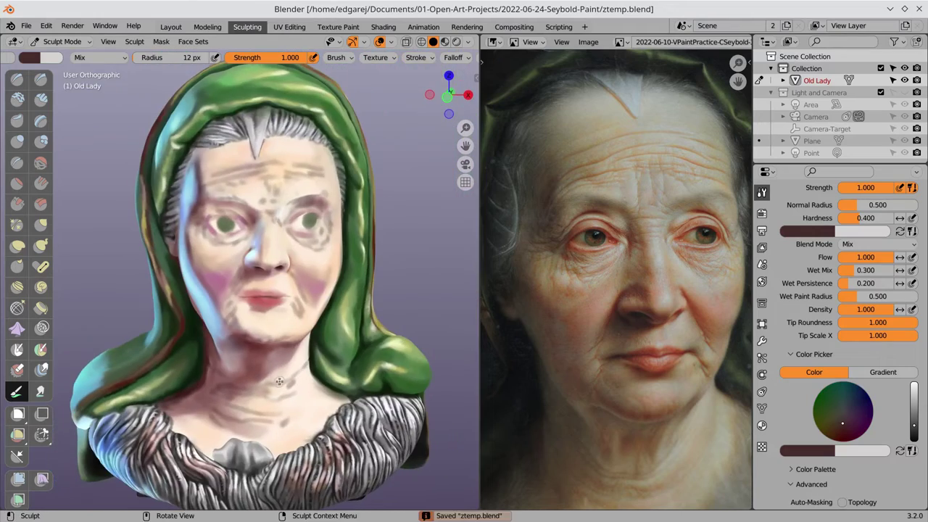
pyautogui.scroll(2, 199, 347)
# - Paint rosy and dark brown shading on the lower face from a three-quarter view
pyautogui.press('s')
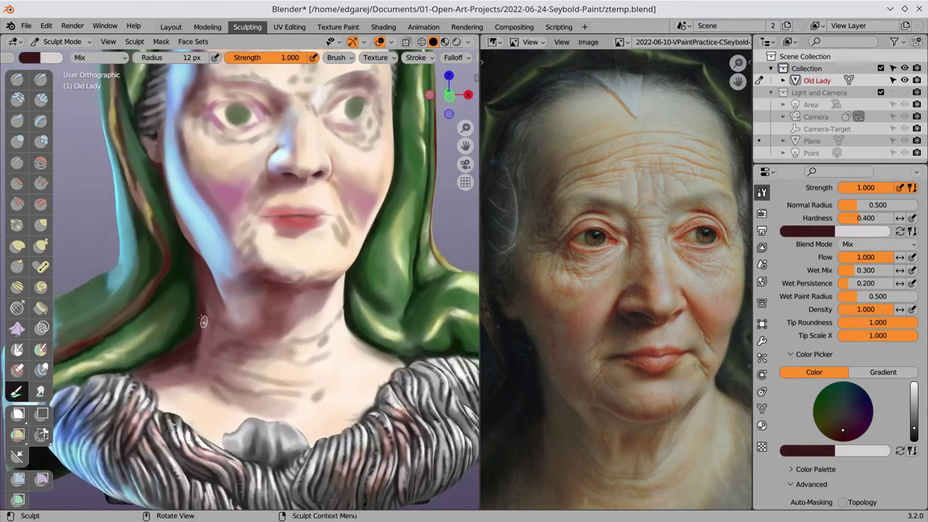
pyautogui.press('s')
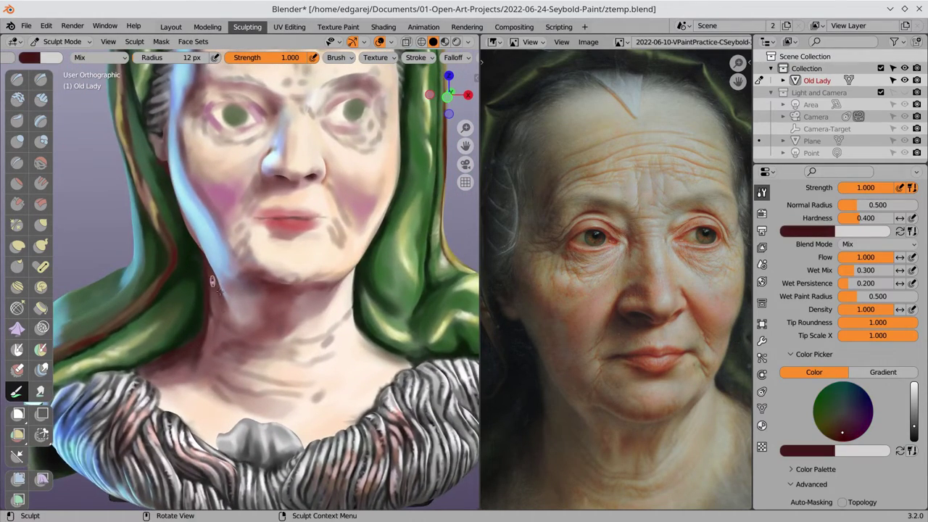
pyautogui.scroll(-2, 218, 319)
pyautogui.scroll(-1, 232, 341)
pyautogui.scroll(-2, 262, 351)
pyautogui.scroll(2, 218, 227)
pyautogui.moveTo(263, 352)
pyautogui.mouseDown(button='middle')
pyautogui.moveTo(217, 227)
pyautogui.moveTo(203, 295)
pyautogui.mouseUp(button='middle')
pyautogui.press('s')
pyautogui.scroll(1, 218, 227)
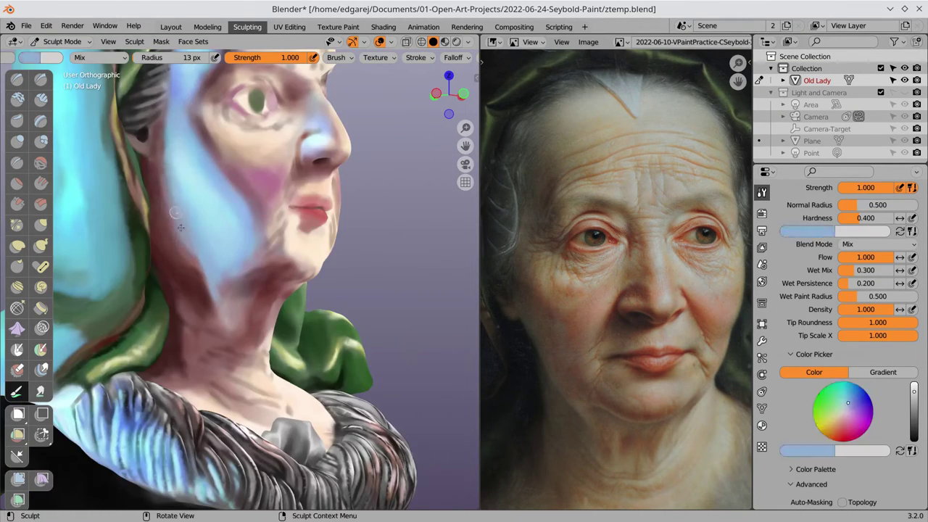
# - Add dark brown and dark green wrinkle shading along the neck and face
pyautogui.moveTo(237, 283); pyautogui.dragTo(210, 299, button='middle')
pyautogui.press('s')
pyautogui.moveTo(282, 332)
pyautogui.keyDown('ctrl'); pyautogui.mouseDown(button='middle')
pyautogui.moveTo(306, 261)
pyautogui.moveTo(400, 269)
pyautogui.moveTo(362, 240)
pyautogui.moveTo(389, 226)
pyautogui.moveTo(367, 247)
pyautogui.mouseUp(button='middle'); pyautogui.keyUp('ctrl')
pyautogui.press('s')
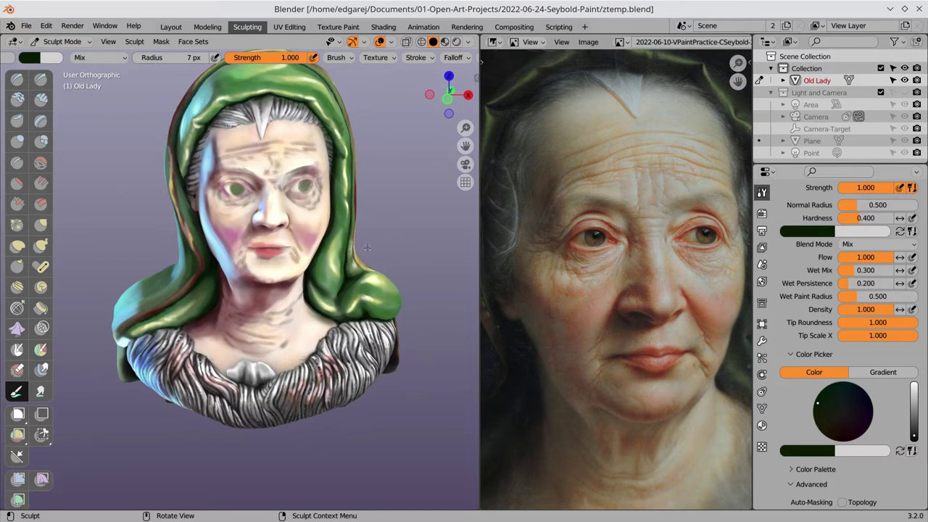
pyautogui.moveTo(368, 247); pyautogui.dragTo(295, 367, button='middle')
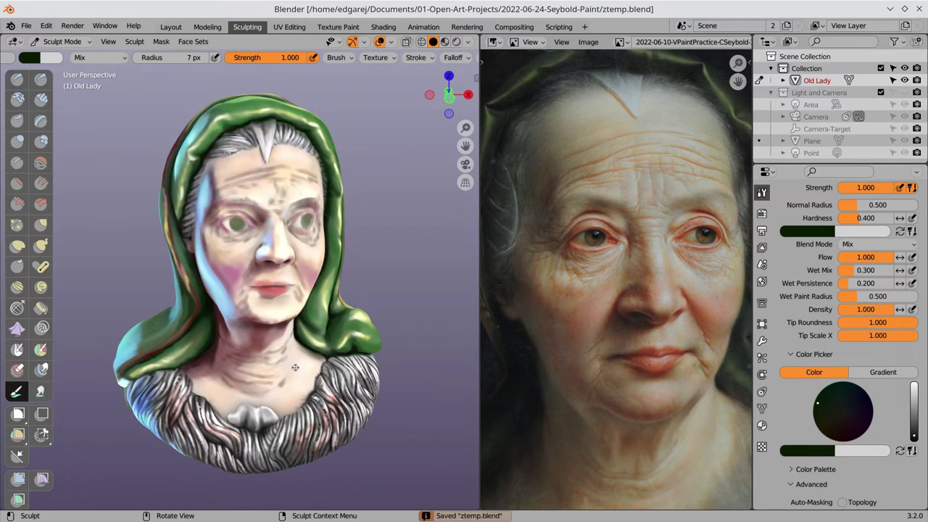
pyautogui.moveTo(295, 368)
pyautogui.keyDown('ctrl'); pyautogui.mouseDown(button='middle')
pyautogui.moveTo(294, 304)
pyautogui.moveTo(312, 275)
pyautogui.moveTo(294, 257)
pyautogui.moveTo(319, 341)
pyautogui.mouseUp(button='middle'); pyautogui.keyUp('ctrl')
pyautogui.press('s')
# - Check the viewport shading options, then sample green and resize the brush to 6 px
pyautogui.click(468, 44)
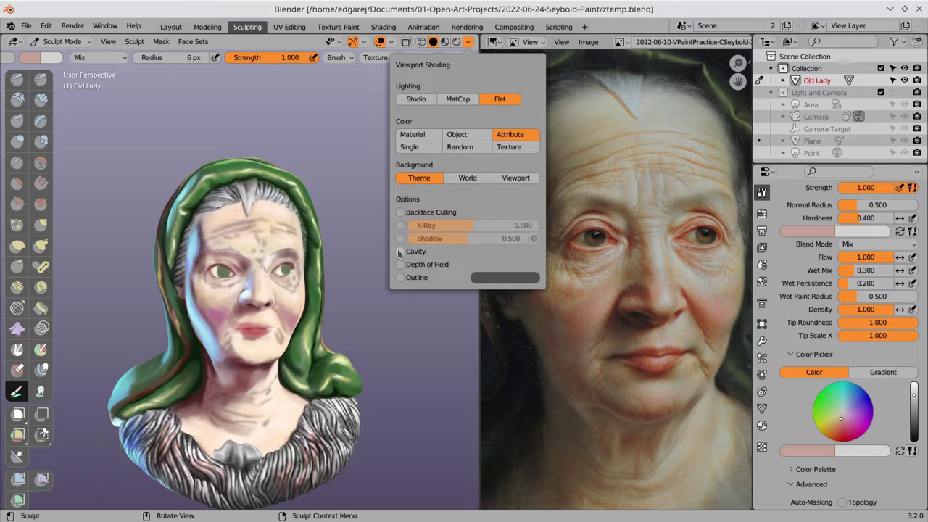
pyautogui.click(399, 253)
pyautogui.scroll(5, 254, 275)
pyautogui.press('s')
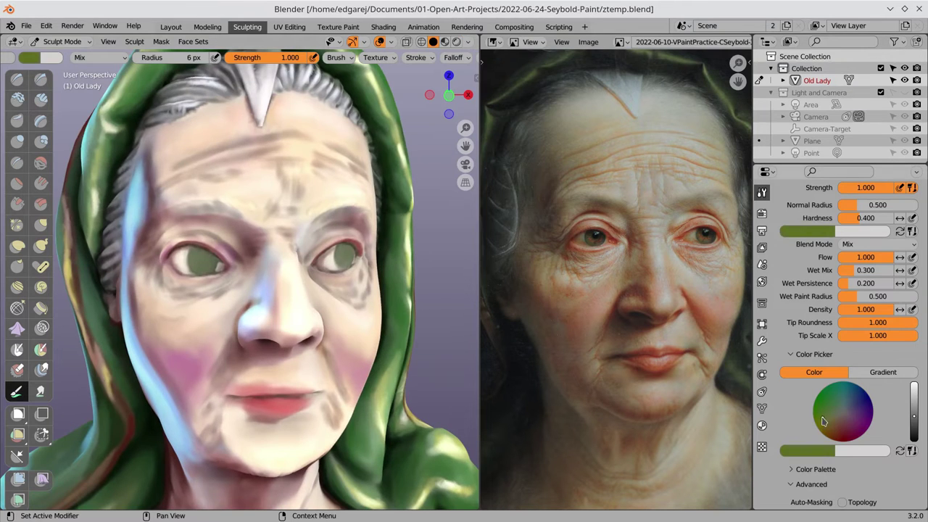
pyautogui.press('f')
pyautogui.moveTo(193, 251)
pyautogui.mouseDown(button='middle')
pyautogui.moveTo(322, 246)
pyautogui.moveTo(227, 232)
pyautogui.moveTo(316, 254)
pyautogui.mouseUp(button='middle')
# - Layer darker green, olive-brown and bright green into the irises, adding a near-white tint
pyautogui.press('s')
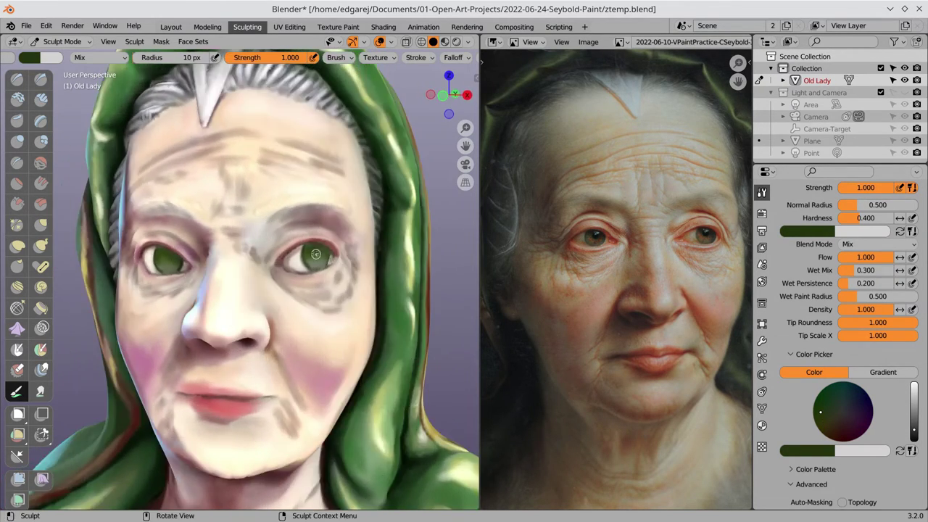
pyautogui.press('s')
pyautogui.moveTo(458, 297)
pyautogui.mouseDown(button='middle')
pyautogui.moveTo(304, 290)
pyautogui.moveTo(347, 290)
pyautogui.mouseUp(button='middle')
pyautogui.press('s')
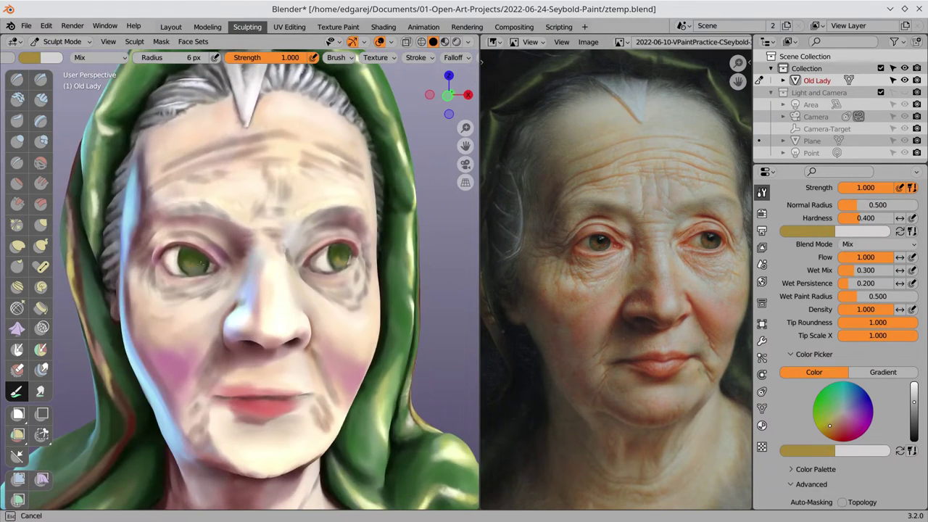
pyautogui.moveTo(916, 406); pyautogui.dragTo(915, 435)
pyautogui.moveTo(239, 247)
pyautogui.mouseDown(button='middle')
pyautogui.moveTo(323, 246)
pyautogui.moveTo(191, 260)
pyautogui.mouseUp(button='middle')
pyautogui.press('s')
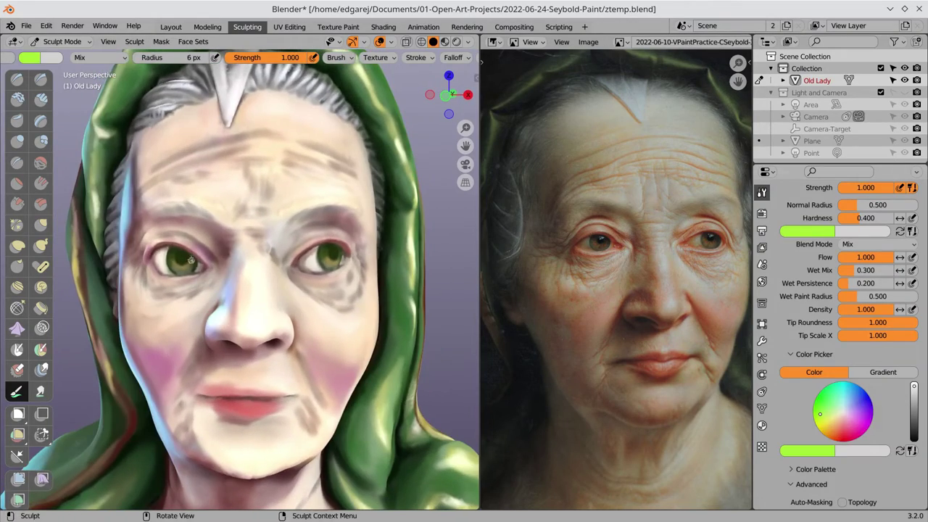
pyautogui.click(842, 414)
pyautogui.moveTo(326, 326)
pyautogui.mouseDown(button='middle')
pyautogui.moveTo(200, 331)
pyautogui.moveTo(239, 290)
pyautogui.moveTo(305, 164)
pyautogui.moveTo(403, 176)
pyautogui.mouseUp(button='middle')
# - Try the Elastic Deform and Paint tools on the bust, undoing the test stroke
pyautogui.click(17, 246)
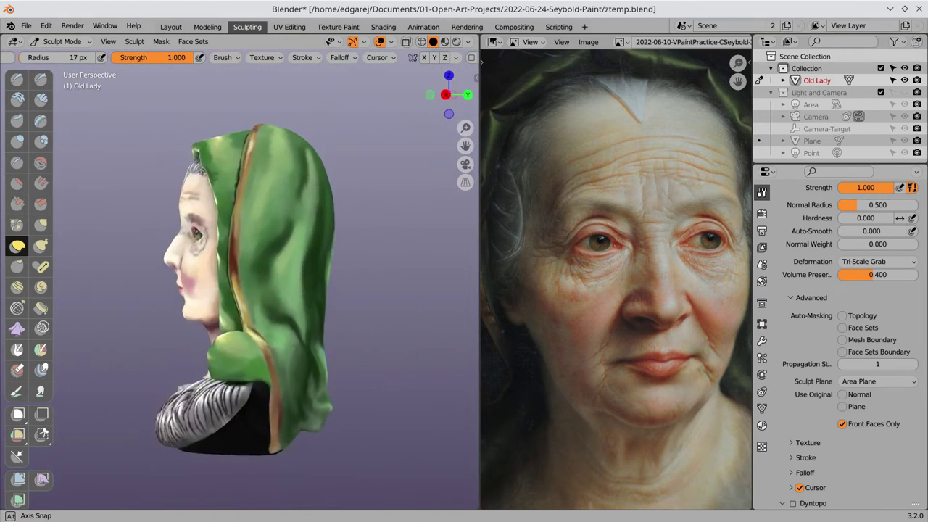
pyautogui.click(17, 391)
pyautogui.moveTo(304, 217); pyautogui.dragTo(383, 203, button='middle')
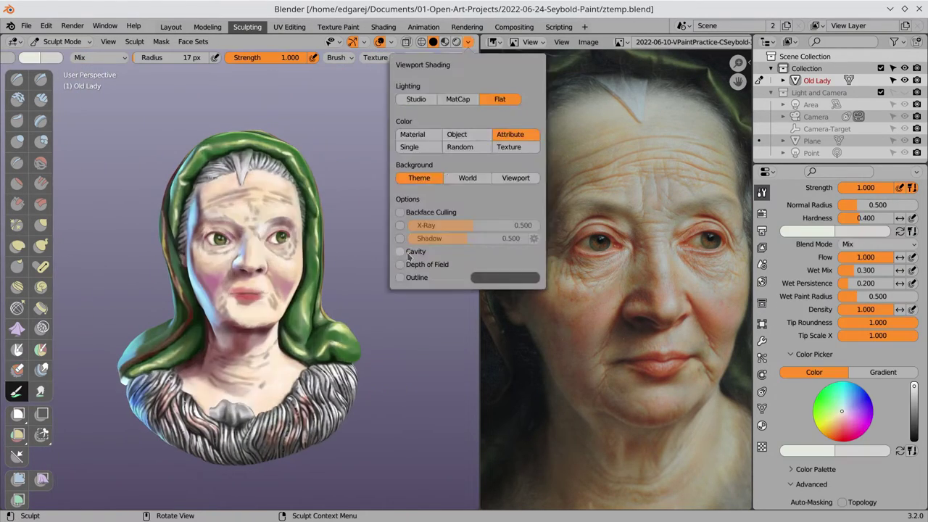
pyautogui.hotkey('ctrl', 'z')
# - Orbit around the bust, save it as ztemp.blend, and load a dark red paint colour
pyautogui.moveTo(278, 257); pyautogui.dragTo(246, 290, button='middle')
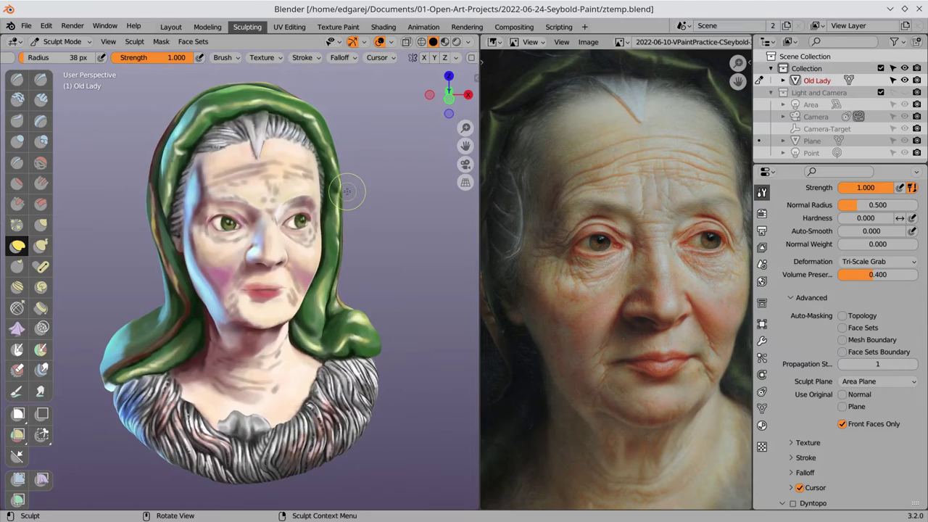
pyautogui.scroll(4, 348, 191)
pyautogui.moveTo(348, 191)
pyautogui.mouseDown(button='middle')
pyautogui.moveTo(308, 205)
pyautogui.moveTo(330, 195)
pyautogui.mouseUp(button='middle')
pyautogui.scroll(-2, 330, 194)
pyautogui.hotkey('ctrl', 's')
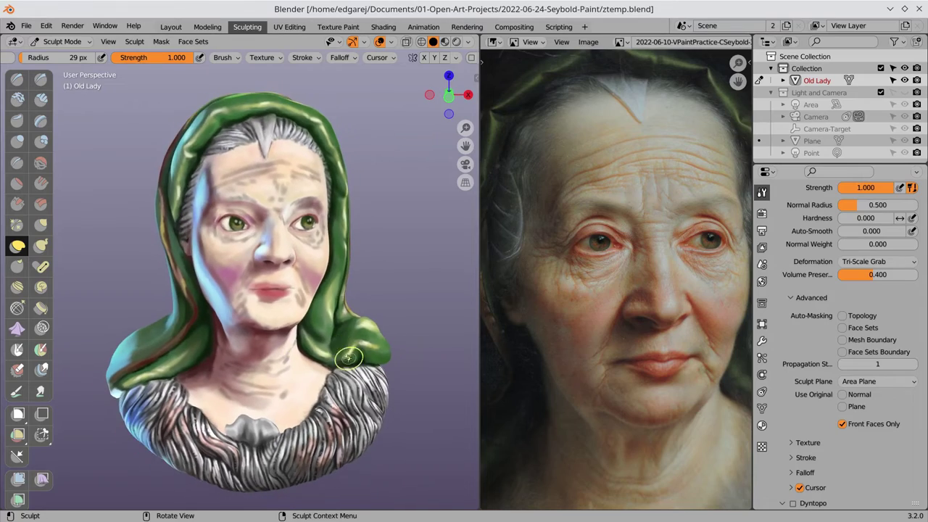
pyautogui.moveTo(348, 357); pyautogui.dragTo(419, 338, button='middle')
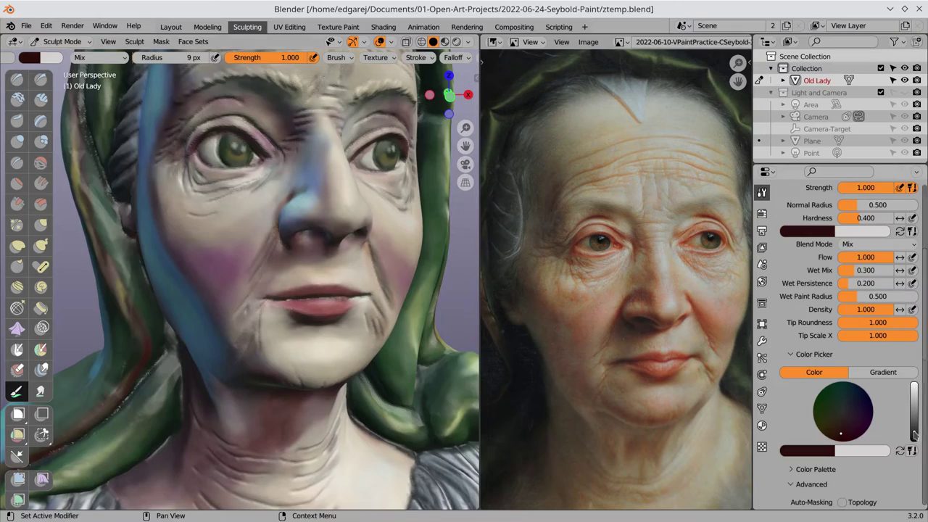
# - Sample the lip pink and repaint the lips in dusky red with a 19 px brush
pyautogui.moveTo(257, 284); pyautogui.dragTo(287, 279, button='middle')
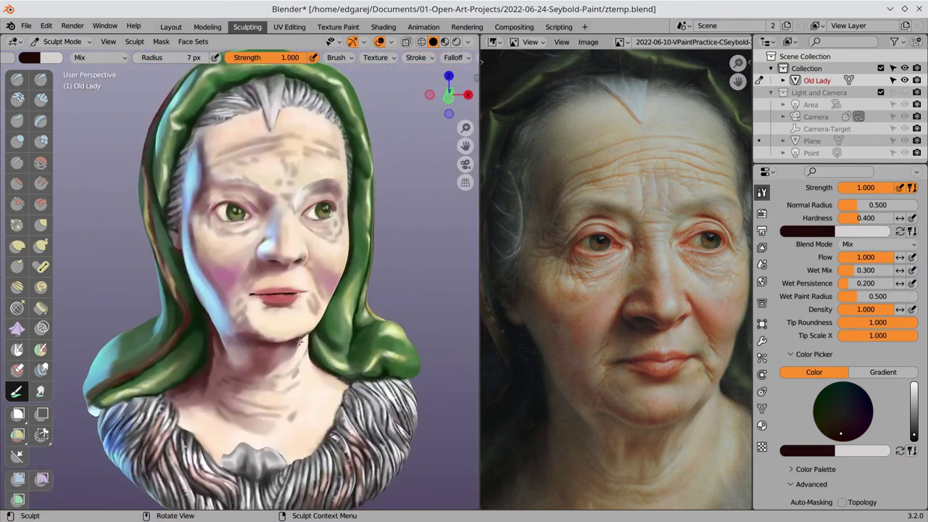
pyautogui.press('s')
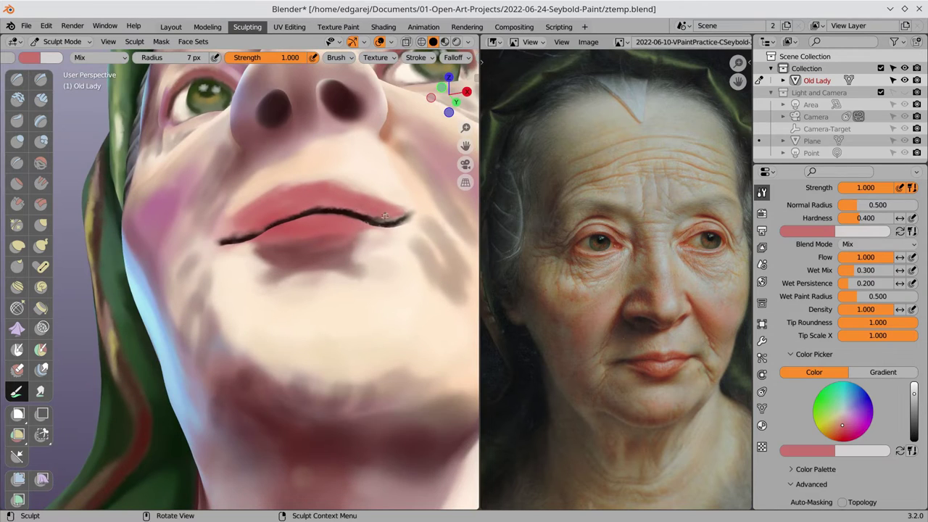
pyautogui.moveTo(377, 311); pyautogui.dragTo(311, 300, button='middle')
pyautogui.moveTo(354, 278); pyautogui.dragTo(406, 284)
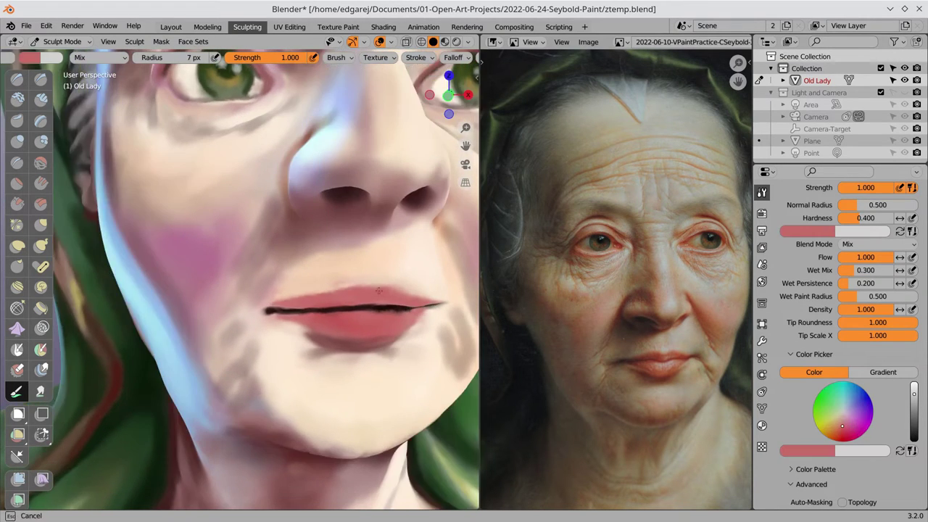
pyautogui.press('f')
pyautogui.click(373, 259)
pyautogui.press('s')
# - Paint lighter salmon red around the face, mouth, chin and neck
pyautogui.scroll(-5, 383, 230)
pyautogui.moveTo(384, 230); pyautogui.dragTo(334, 352, button='middle')
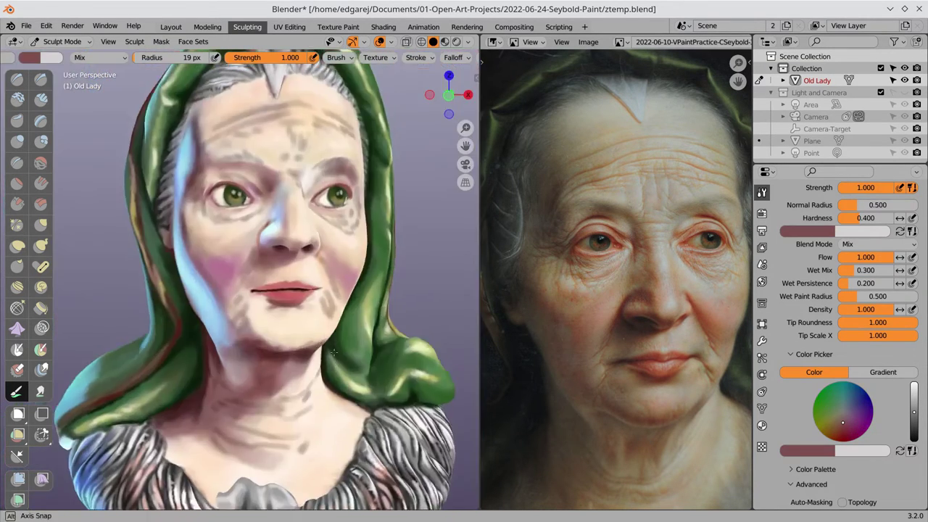
pyautogui.scroll(5, 287, 351)
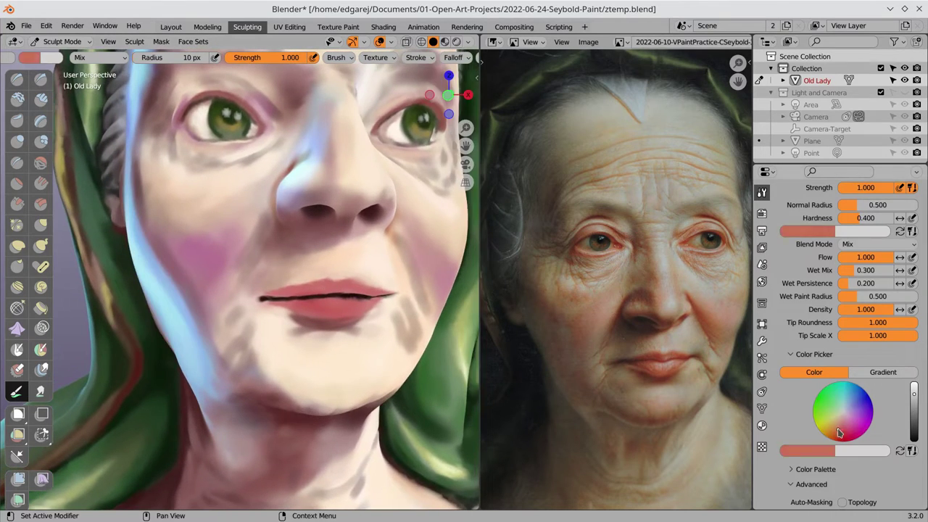
pyautogui.moveTo(915, 395); pyautogui.dragTo(915, 413)
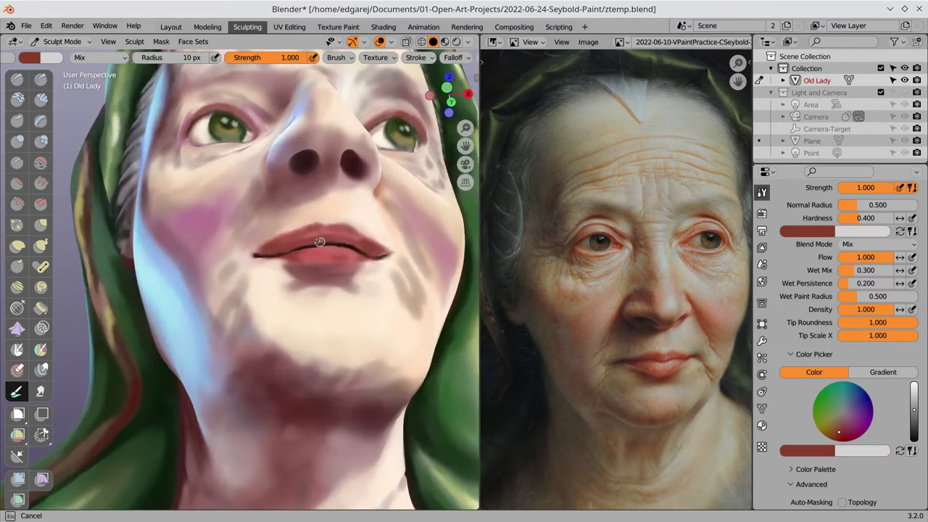
pyautogui.click(319, 242)
pyautogui.moveTo(319, 241); pyautogui.dragTo(311, 261, button='middle')
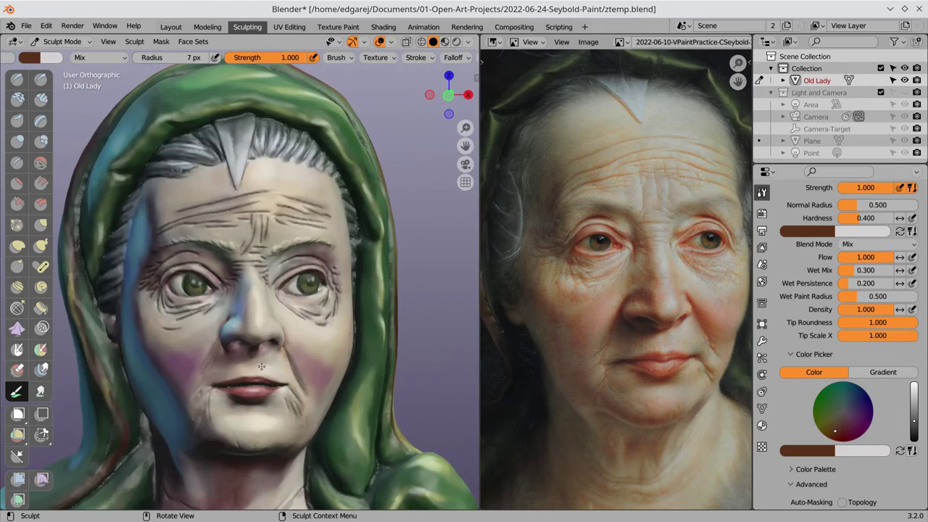
pyautogui.moveTo(314, 340)
pyautogui.mouseDown(button='middle')
pyautogui.moveTo(247, 308)
pyautogui.moveTo(350, 286)
pyautogui.mouseUp(button='middle')
pyautogui.scroll(3, 246, 307)
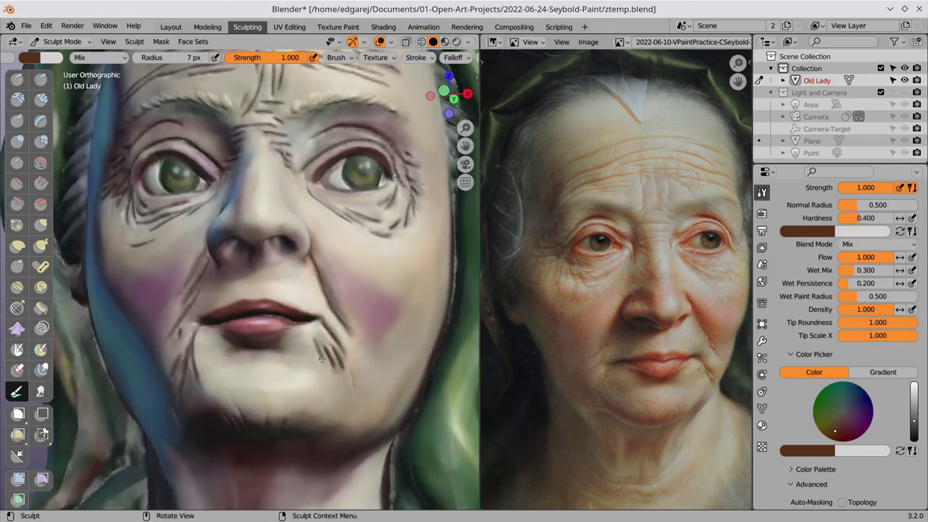
pyautogui.moveTo(322, 359)
pyautogui.mouseDown(button='middle')
pyautogui.moveTo(330, 366)
pyautogui.moveTo(272, 361)
pyautogui.mouseUp(button='middle')
pyautogui.moveTo(338, 378); pyautogui.dragTo(340, 290, button='middle')
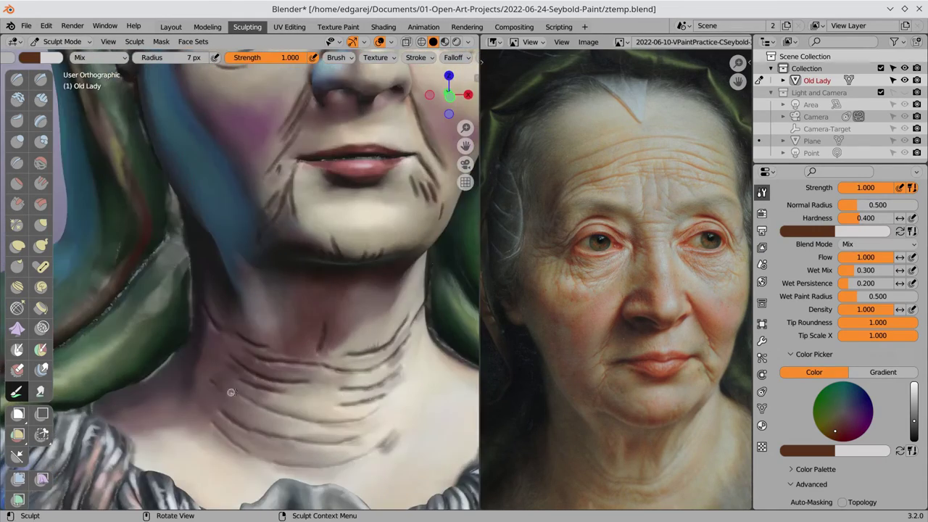
# - Add pale grey eyebrow strokes and extra forehead and neck wrinkles, sampling dark and pink tones
pyautogui.click(843, 414)
pyautogui.scroll(2, 306, 182)
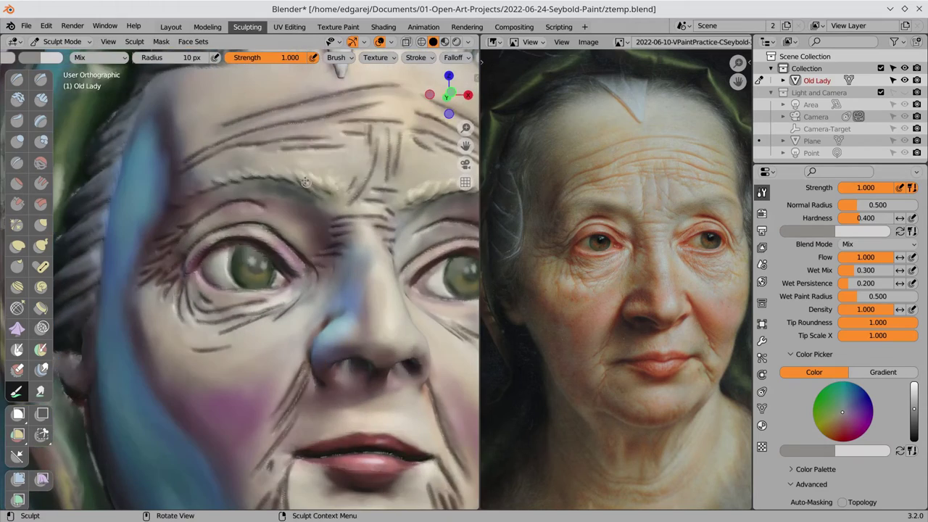
pyautogui.moveTo(213, 184)
pyautogui.mouseDown(button='middle')
pyautogui.moveTo(284, 192)
pyautogui.moveTo(266, 176)
pyautogui.mouseUp(button='middle')
pyautogui.press('x')
pyautogui.moveTo(377, 174)
pyautogui.mouseDown(button='middle')
pyautogui.moveTo(303, 211)
pyautogui.moveTo(206, 220)
pyautogui.moveTo(261, 232)
pyautogui.mouseUp(button='middle')
pyautogui.press('s')
pyautogui.scroll(2, 206, 220)
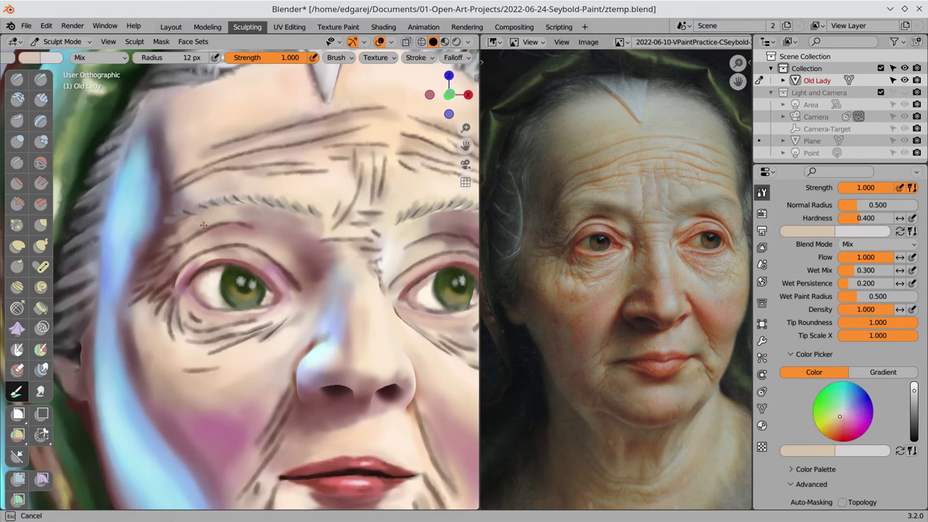
pyautogui.scroll(-1, 276, 275)
pyautogui.scroll(-4, 296, 317)
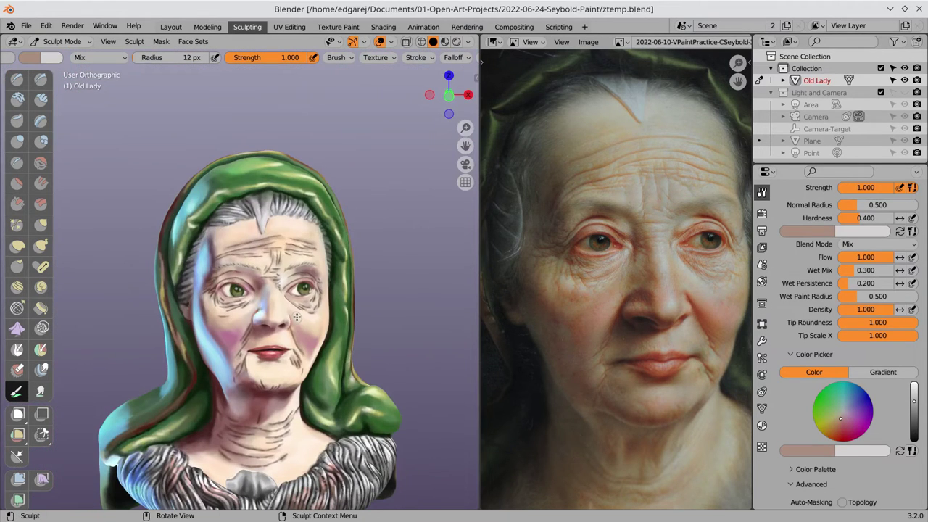
# - Sample a light peach skin tone and paint over the forehead wrinkle lines
pyautogui.scroll(7, 218, 258)
pyautogui.press('s')
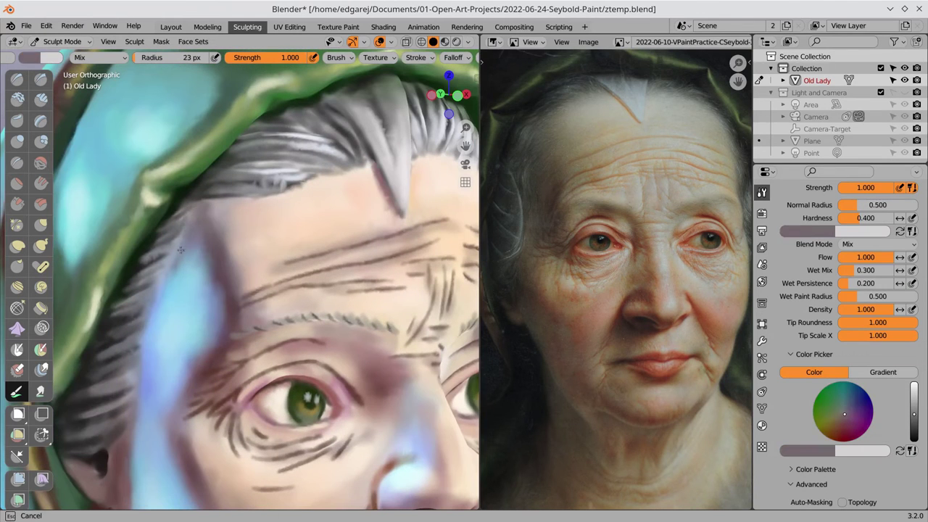
pyautogui.moveTo(180, 249)
pyautogui.mouseDown(button='middle')
pyautogui.moveTo(142, 265)
pyautogui.moveTo(273, 210)
pyautogui.mouseUp(button='middle')
pyautogui.press('s')
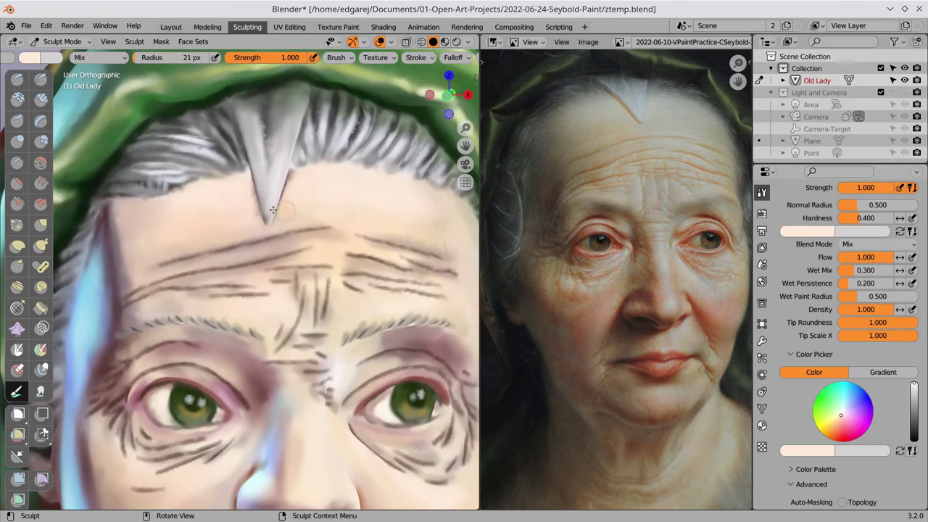
pyautogui.press('s')
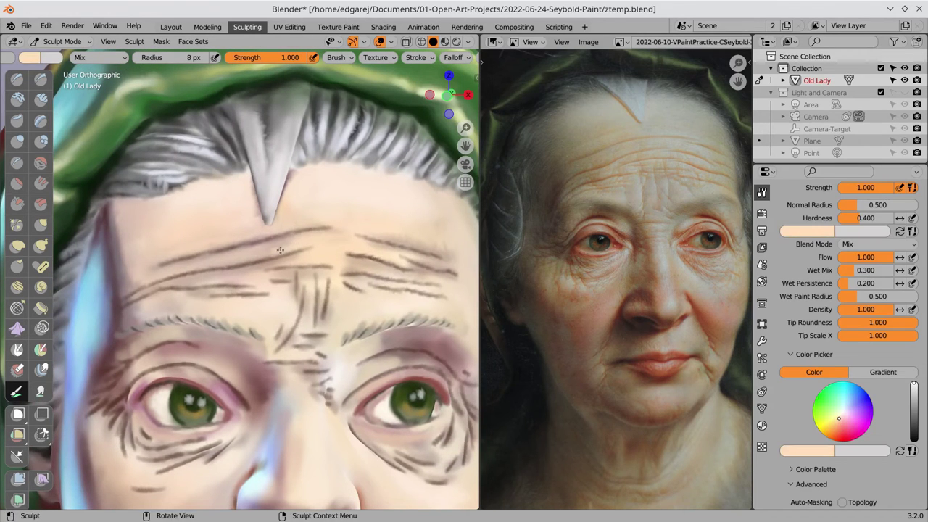
pyautogui.moveTo(279, 250); pyautogui.dragTo(260, 253, button='middle')
pyautogui.moveTo(316, 175)
pyautogui.mouseDown(button='middle')
pyautogui.moveTo(340, 307)
pyautogui.moveTo(349, 268)
pyautogui.mouseUp(button='middle')
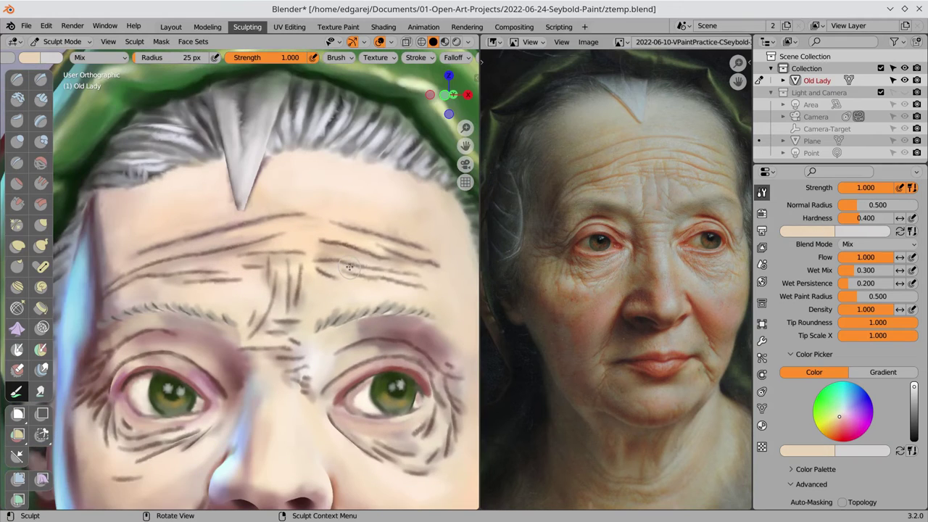
# - Add denser forehead wrinkles and vertical frown creases between the brows, then save
pyautogui.scroll(2, 349, 268)
pyautogui.scroll(2, 341, 264)
pyautogui.scroll(2, 314, 254)
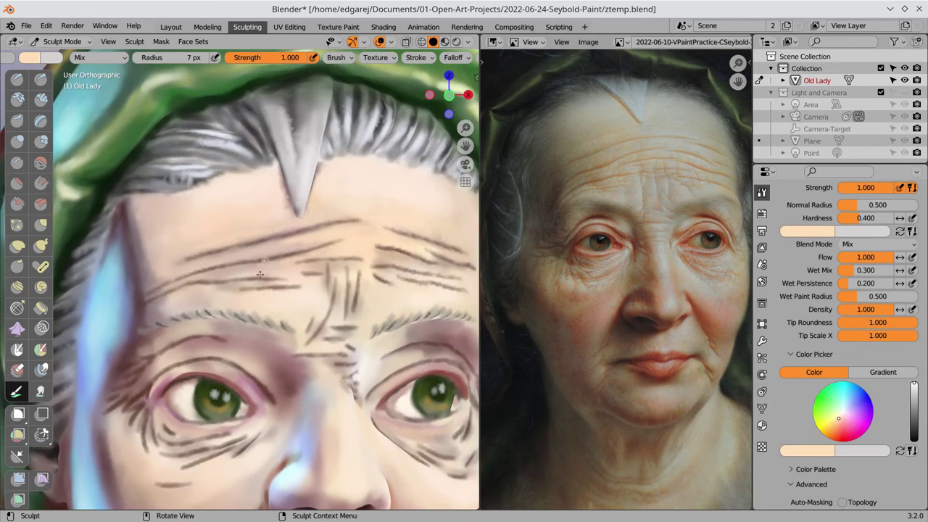
pyautogui.moveTo(260, 274); pyautogui.dragTo(319, 318, button='middle')
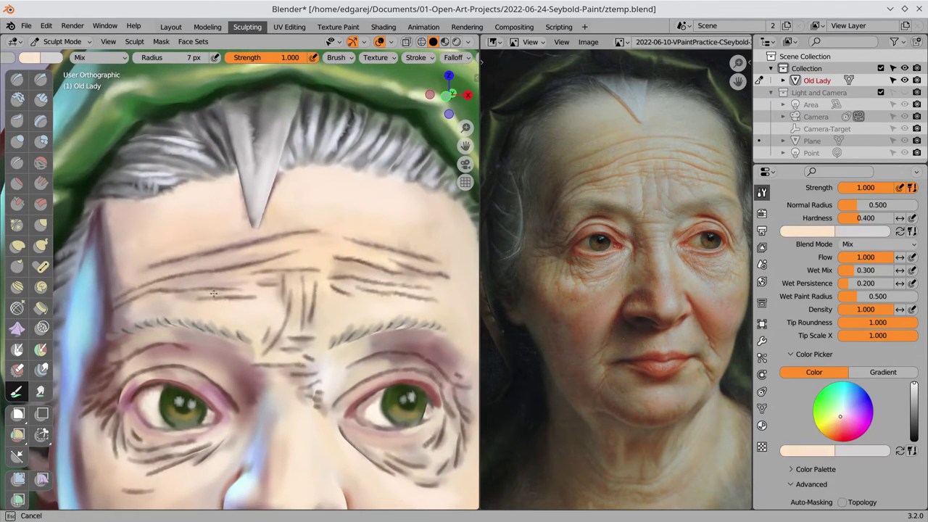
pyautogui.moveTo(237, 275); pyautogui.dragTo(237, 273, button='middle')
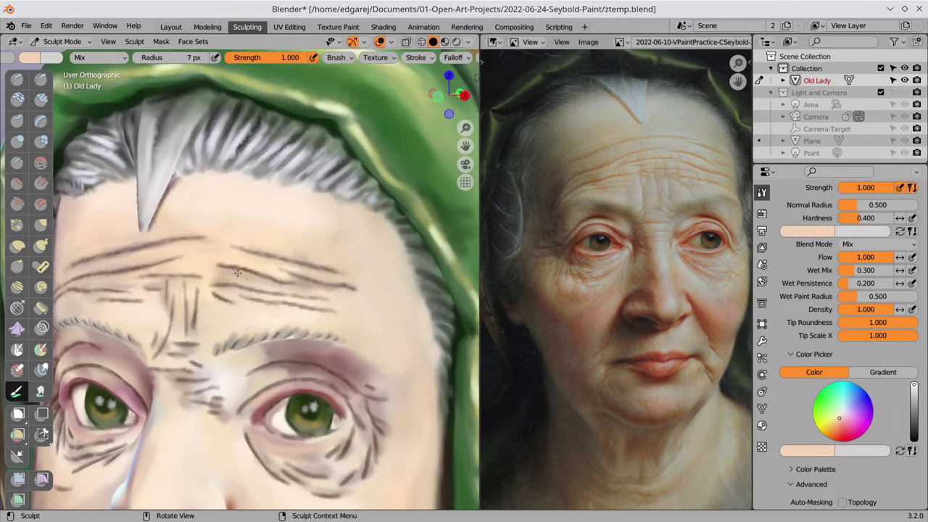
pyautogui.moveTo(303, 282)
pyautogui.mouseDown(button='middle')
pyautogui.moveTo(211, 247)
pyautogui.moveTo(297, 277)
pyautogui.moveTo(277, 294)
pyautogui.mouseUp(button='middle')
pyautogui.hotkey('ctrl', 's')
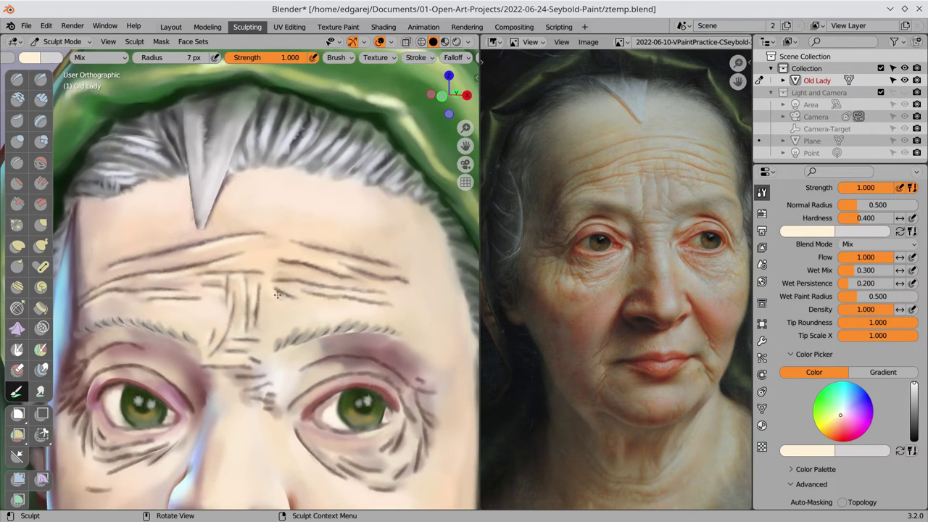
# - Turn the head and switch to a perspective view of the bust
pyautogui.moveTo(347, 271); pyautogui.dragTo(338, 271, button='middle')
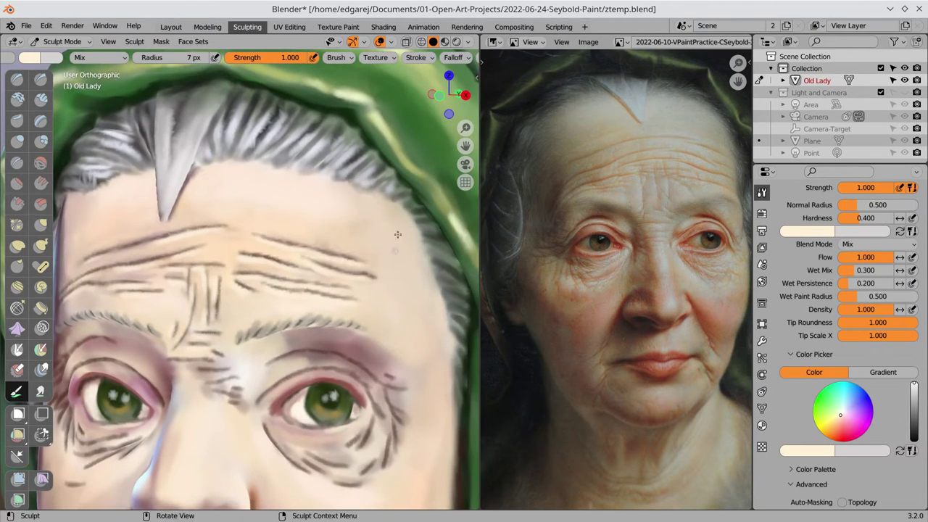
pyautogui.scroll(-6, 397, 234)
pyautogui.moveTo(344, 324)
pyautogui.mouseDown(button='middle')
pyautogui.moveTo(299, 366)
pyautogui.moveTo(387, 396)
pyautogui.mouseUp(button='middle')
pyautogui.click(468, 42)
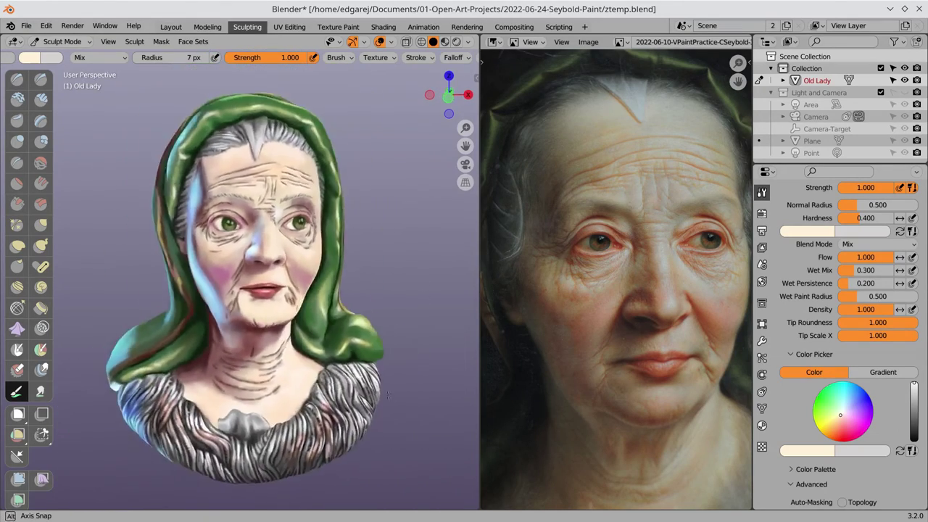
# - Sample a grey from the face, blend it around the eyes, and save the file
pyautogui.moveTo(387, 395)
pyautogui.mouseDown(button='middle')
pyautogui.moveTo(511, 316)
pyautogui.moveTo(352, 282)
pyautogui.mouseUp(button='middle')
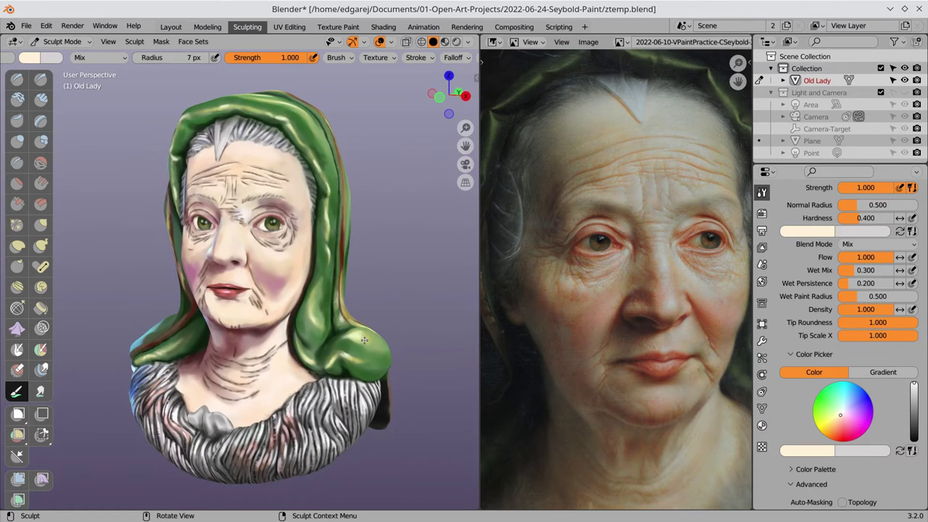
pyautogui.scroll(4, 200, 218)
pyautogui.scroll(3, 199, 218)
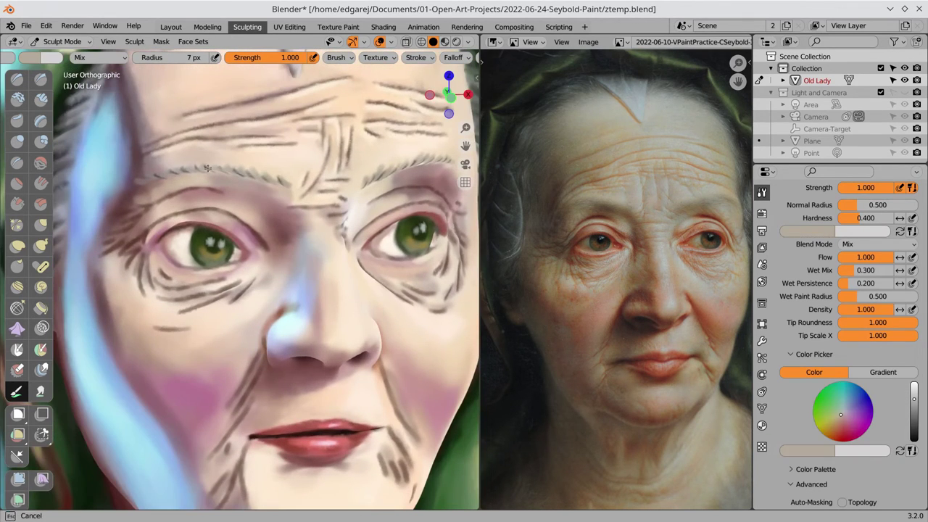
pyautogui.press('s')
pyautogui.moveTo(222, 172)
pyautogui.mouseDown(button='middle')
pyautogui.moveTo(261, 144)
pyautogui.moveTo(255, 136)
pyautogui.moveTo(161, 130)
pyautogui.mouseUp(button='middle')
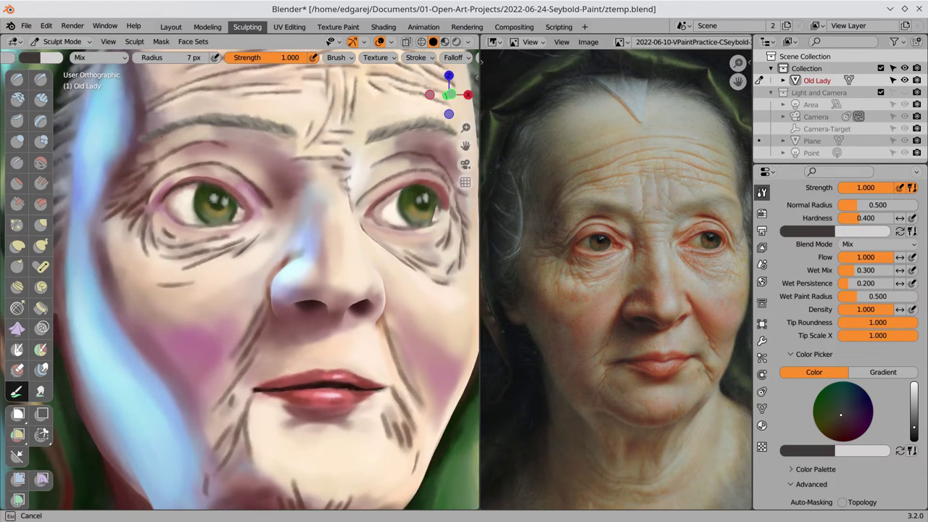
pyautogui.moveTo(295, 135); pyautogui.dragTo(240, 151, button='middle')
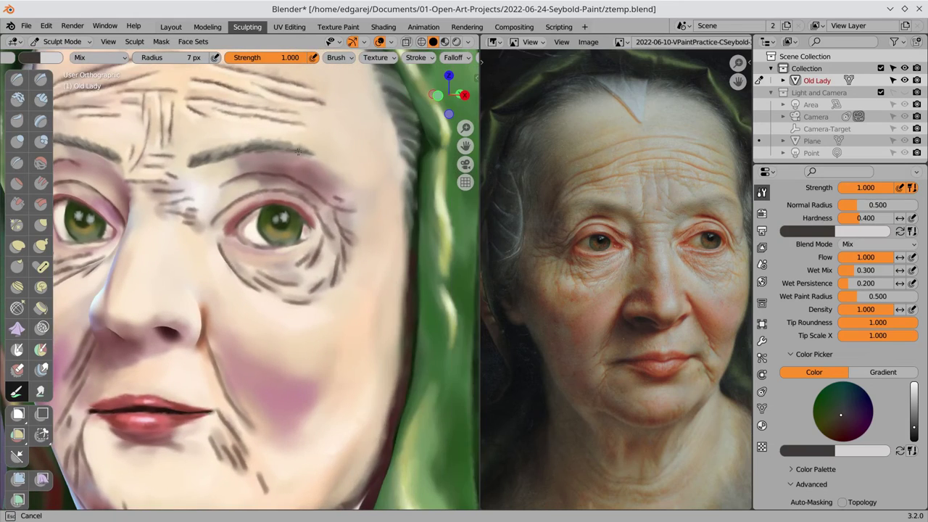
pyautogui.moveTo(297, 151)
pyautogui.mouseDown(button='middle')
pyautogui.moveTo(199, 222)
pyautogui.moveTo(334, 386)
pyautogui.moveTo(276, 326)
pyautogui.moveTo(328, 289)
pyautogui.moveTo(275, 290)
pyautogui.mouseUp(button='middle')
pyautogui.hotkey('ctrl', 's')
# - Sample mauve and light skin tones and paint pale peach between the brows and over eye creases
pyautogui.scroll(-5, 334, 387)
pyautogui.press('s')
pyautogui.press('s')
pyautogui.press('s')
pyautogui.moveTo(206, 339)
pyautogui.mouseDown(button='middle')
pyautogui.moveTo(275, 312)
pyautogui.moveTo(323, 270)
pyautogui.moveTo(411, 390)
pyautogui.mouseUp(button='middle')
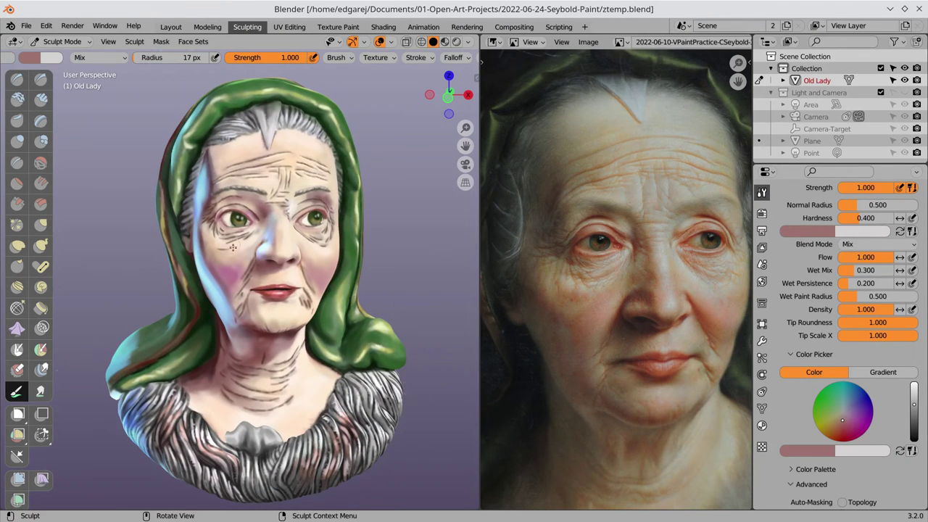
pyautogui.scroll(5, 233, 248)
pyautogui.moveTo(232, 248); pyautogui.dragTo(182, 213, button='middle')
pyautogui.press('s')
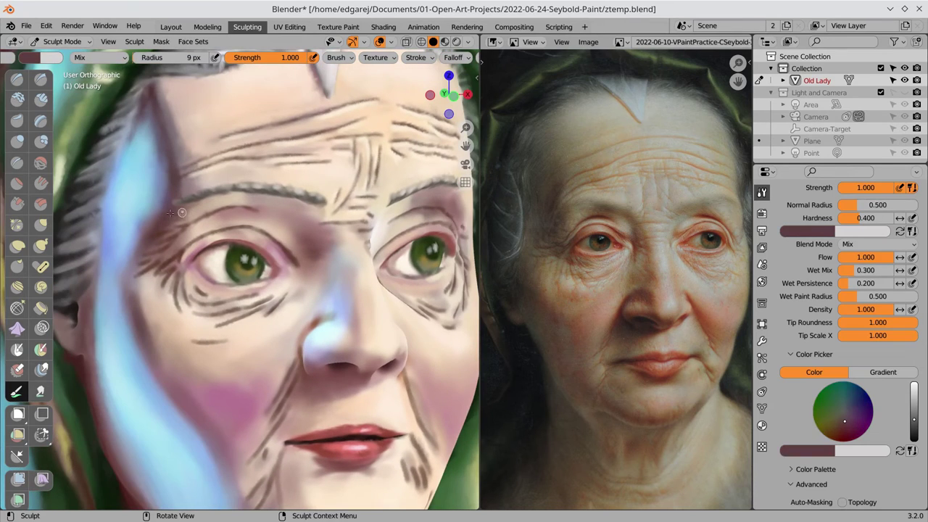
pyautogui.press('s')
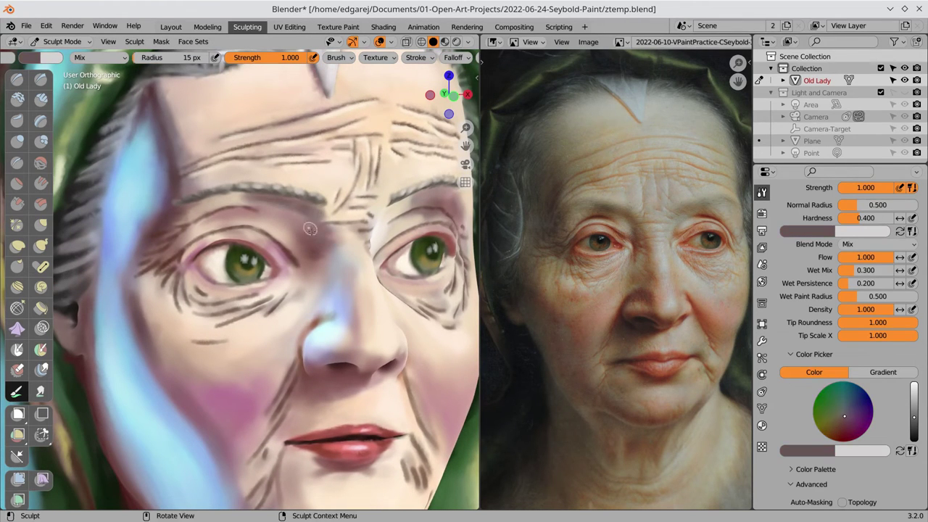
pyautogui.press('s')
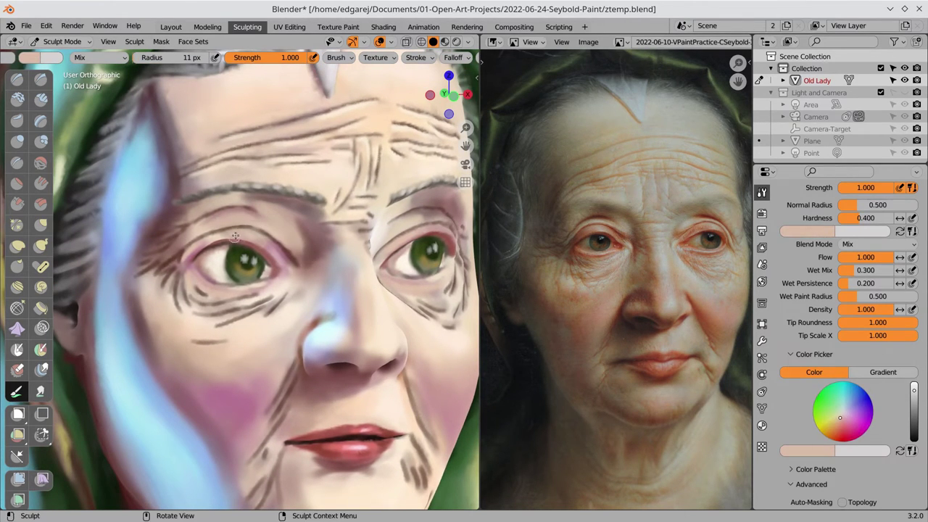
pyautogui.press('s')
pyautogui.moveTo(216, 204); pyautogui.dragTo(289, 250, button='middle')
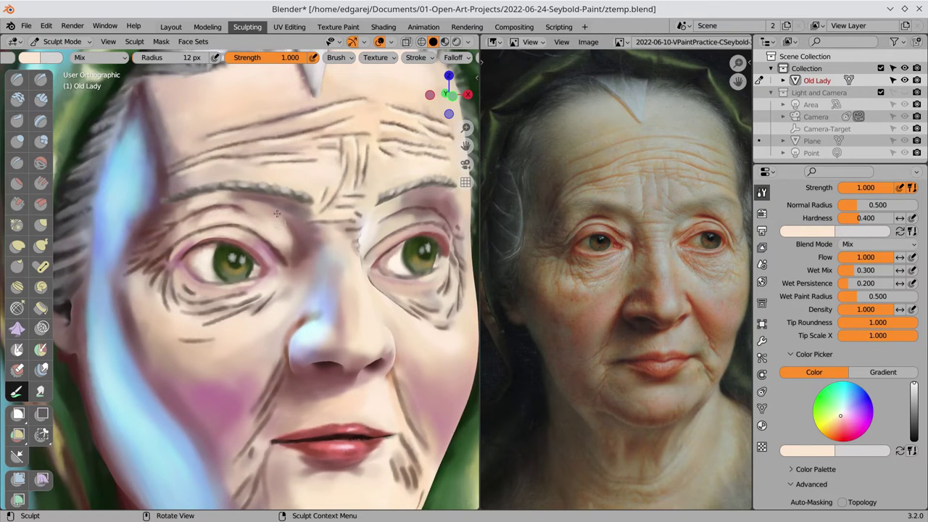
pyautogui.moveTo(276, 213)
pyautogui.mouseDown(button='middle')
pyautogui.moveTo(263, 236)
pyautogui.moveTo(168, 189)
pyautogui.mouseUp(button='middle')
pyautogui.scroll(-5, 168, 189)
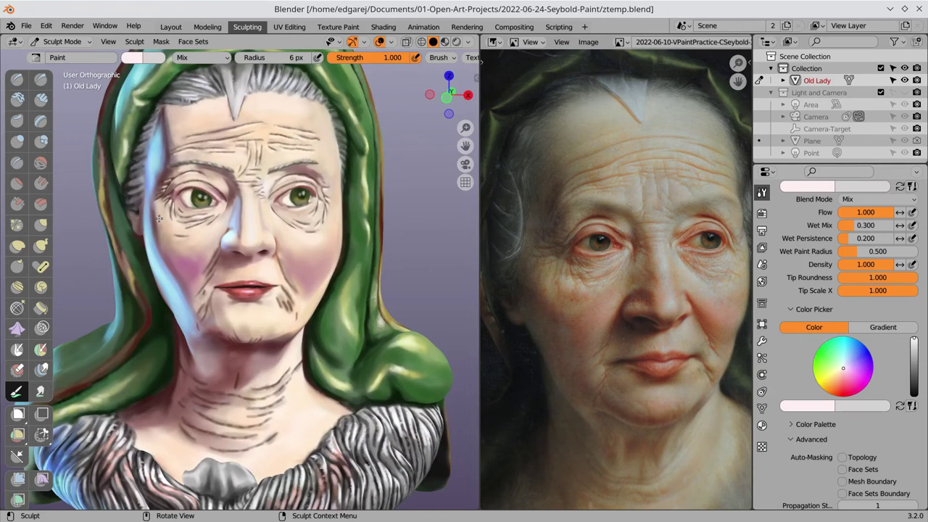
# - Darken the nostrils with a sampled dark tone, then blend with light mauve using a smaller brush
pyautogui.scroll(-2, 158, 218)
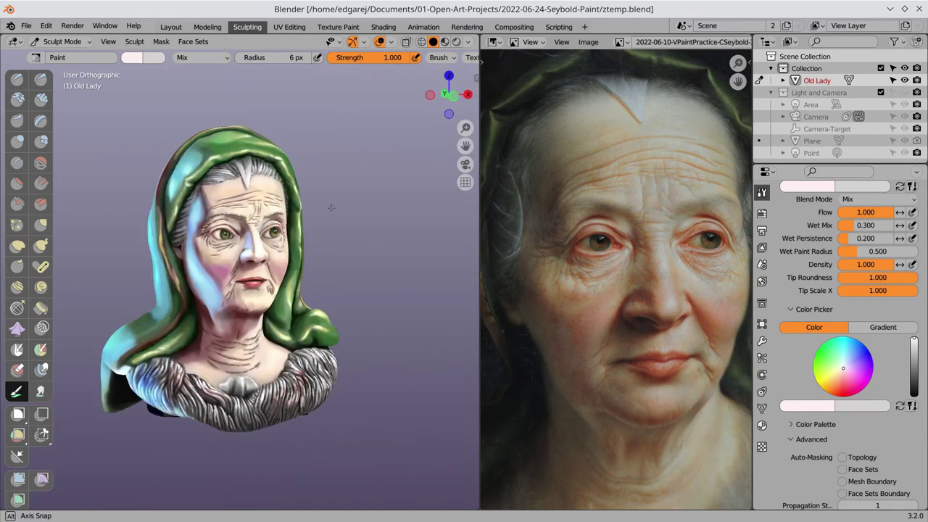
pyautogui.scroll(5, 158, 218)
pyautogui.moveTo(158, 218)
pyautogui.mouseDown(button='middle')
pyautogui.moveTo(245, 158)
pyautogui.moveTo(241, 301)
pyautogui.moveTo(237, 185)
pyautogui.mouseUp(button='middle')
pyautogui.press('s')
pyautogui.press('s')
pyautogui.press('s')
pyautogui.press('s')
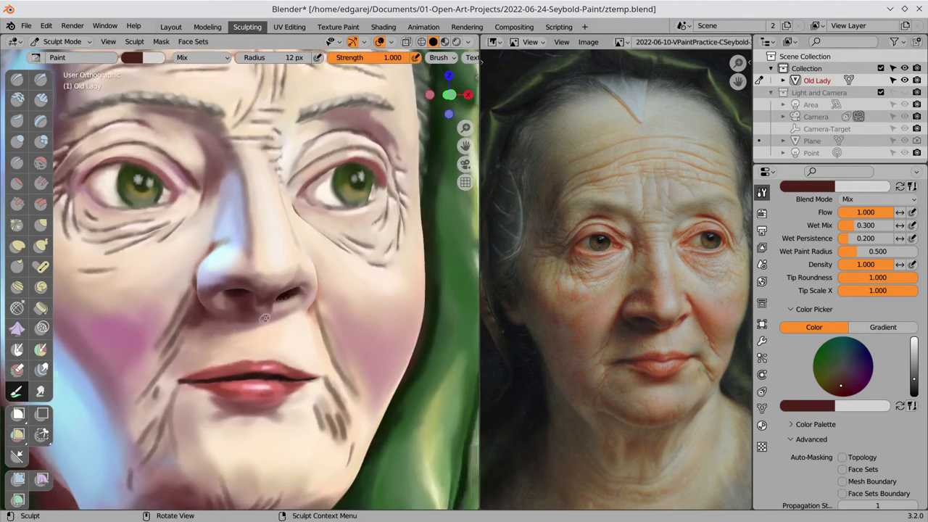
pyautogui.press('s')
pyautogui.moveTo(266, 319); pyautogui.dragTo(236, 327, button='middle')
pyautogui.press('s')
pyautogui.press('s')
pyautogui.press('s')
# - Paint peach skin and dark wrinkle strokes at the mouth corners and chin with a 17 px brush
pyautogui.press('s')
pyautogui.press('s')
pyautogui.press('s')
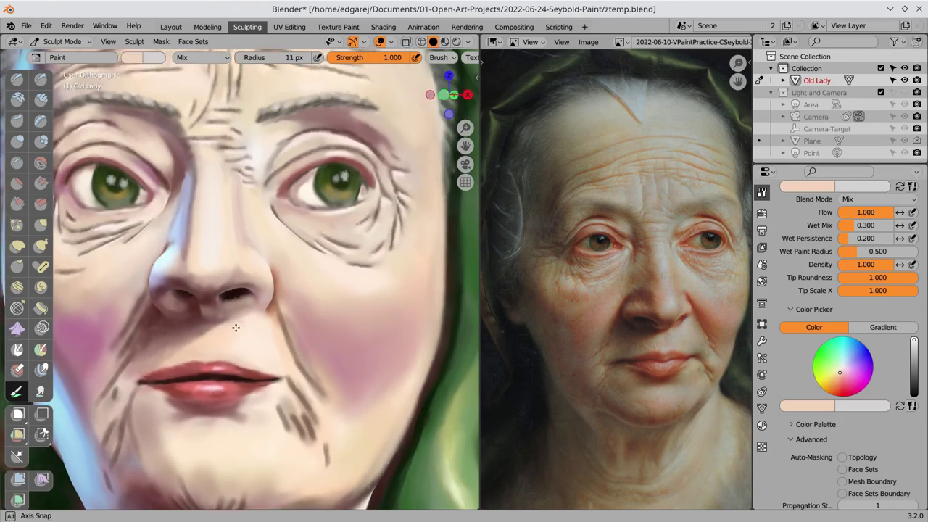
pyautogui.moveTo(256, 364); pyautogui.dragTo(253, 264, button='middle')
pyautogui.press('s')
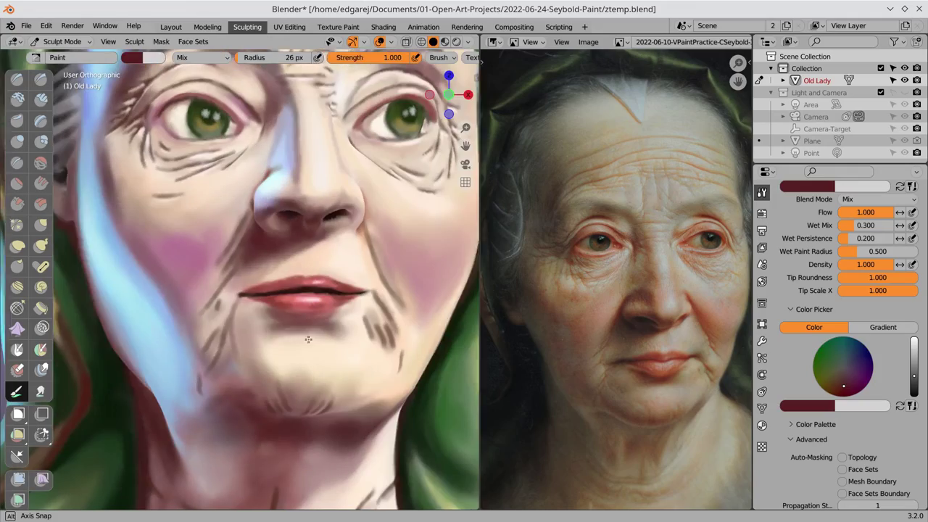
pyautogui.moveTo(308, 339); pyautogui.dragTo(242, 309, button='middle')
pyautogui.press('s')
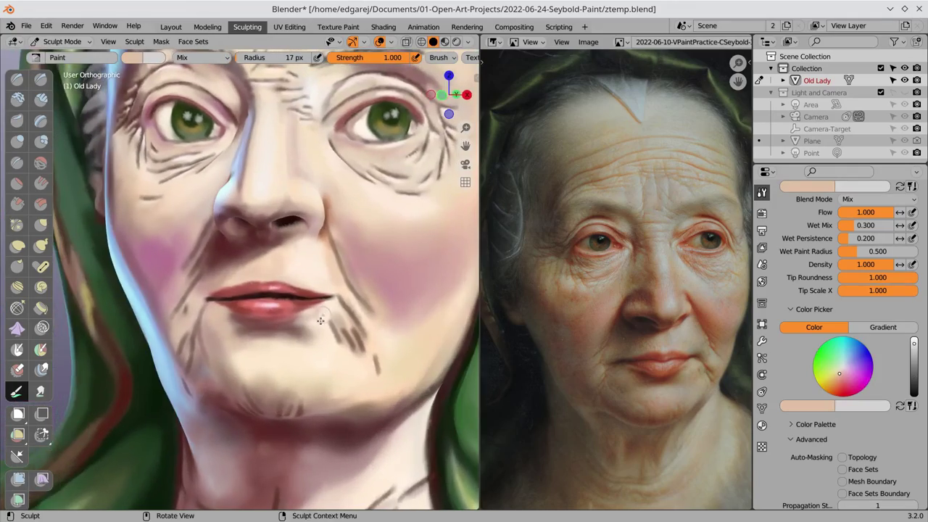
pyautogui.moveTo(326, 390); pyautogui.dragTo(325, 179, button='middle')
pyautogui.press('s')
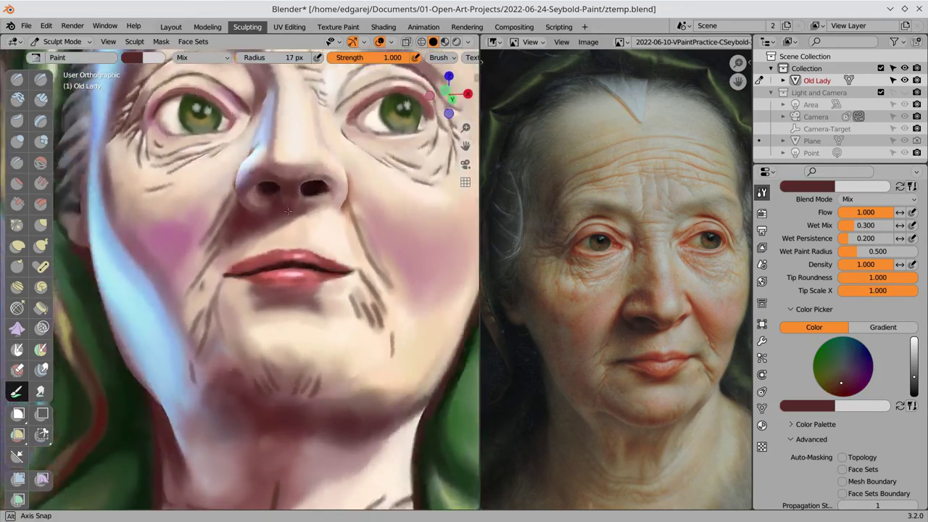
pyautogui.moveTo(287, 210); pyautogui.dragTo(266, 187, button='middle')
pyautogui.press('s')
pyautogui.moveTo(343, 260); pyautogui.dragTo(273, 258, button='middle')
pyautogui.press('s')
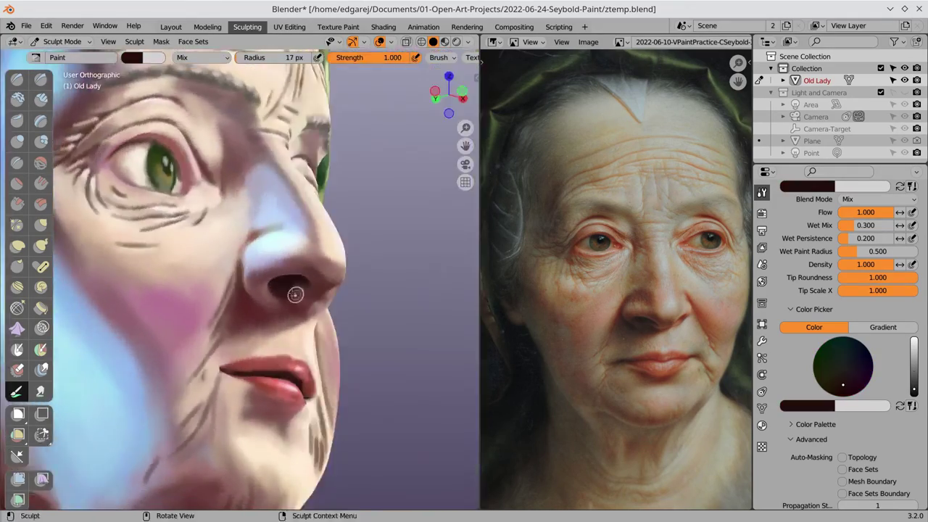
# - Save, then sample pink and cream tones to paint blush on the cheeks near the nose
pyautogui.scroll(3, 270, 233)
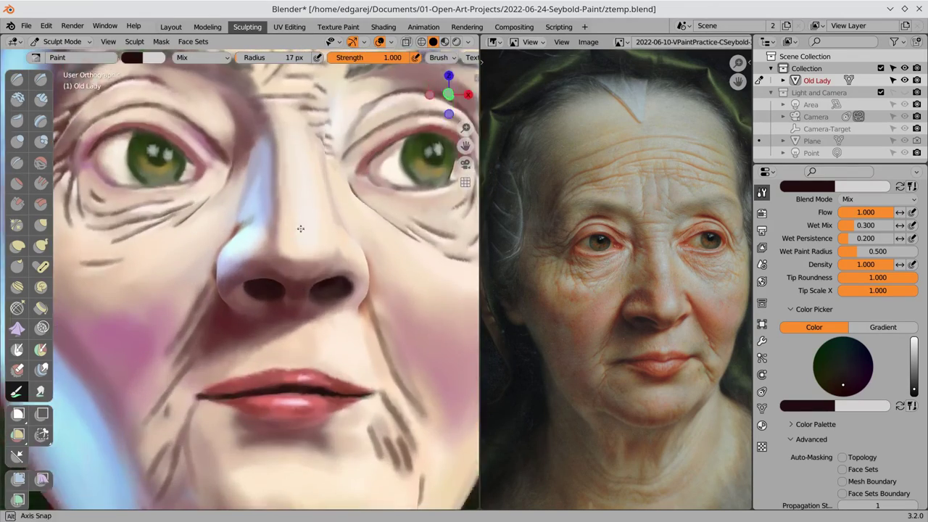
pyautogui.press('s')
pyautogui.scroll(-3, 292, 265)
pyautogui.hotkey('ctrl', 's')
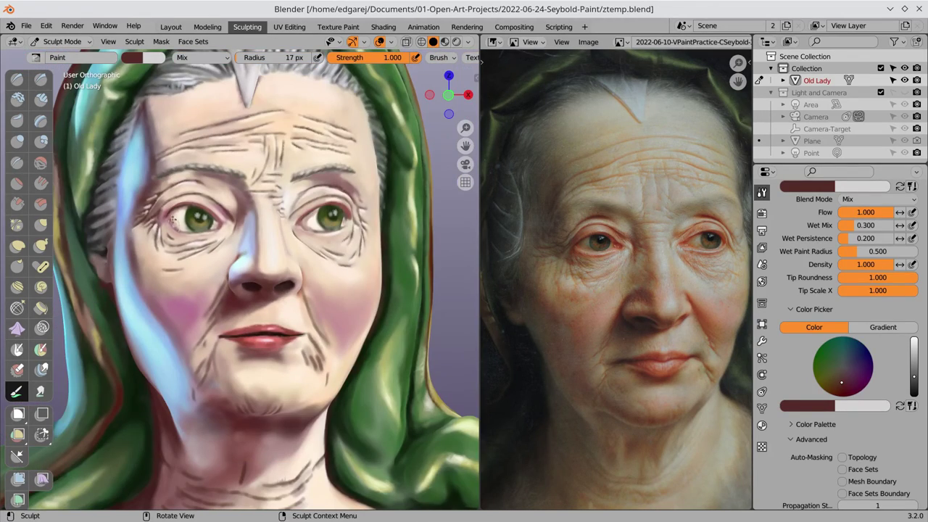
pyautogui.press('s')
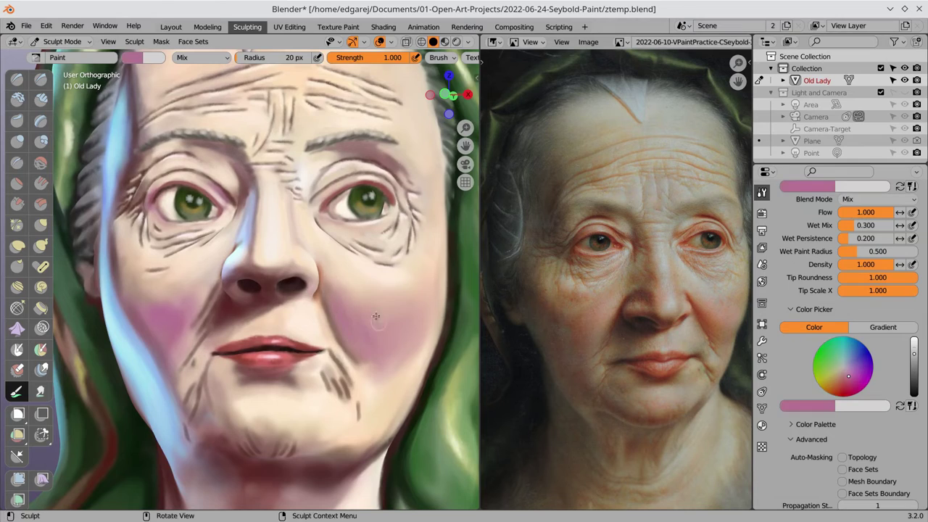
pyautogui.moveTo(376, 316); pyautogui.dragTo(335, 262, button='middle')
pyautogui.press('s')
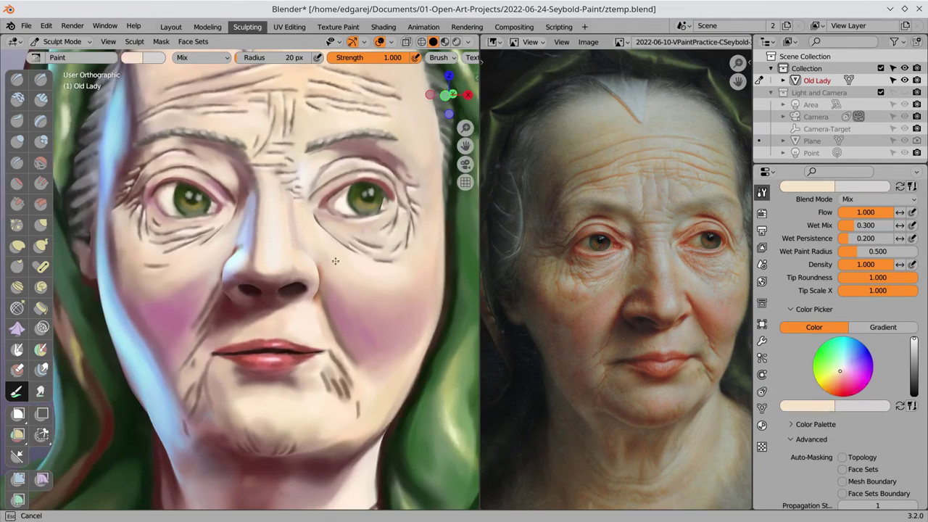
pyautogui.press('s')
# - Blend the cheeks with cream and stronger pink, and add fine dark chin and jowl lines
pyautogui.moveTo(375, 313)
pyautogui.mouseDown(button='middle')
pyautogui.moveTo(274, 319)
pyautogui.moveTo(247, 368)
pyautogui.moveTo(175, 379)
pyautogui.moveTo(210, 362)
pyautogui.mouseUp(button='middle')
pyautogui.press('s')
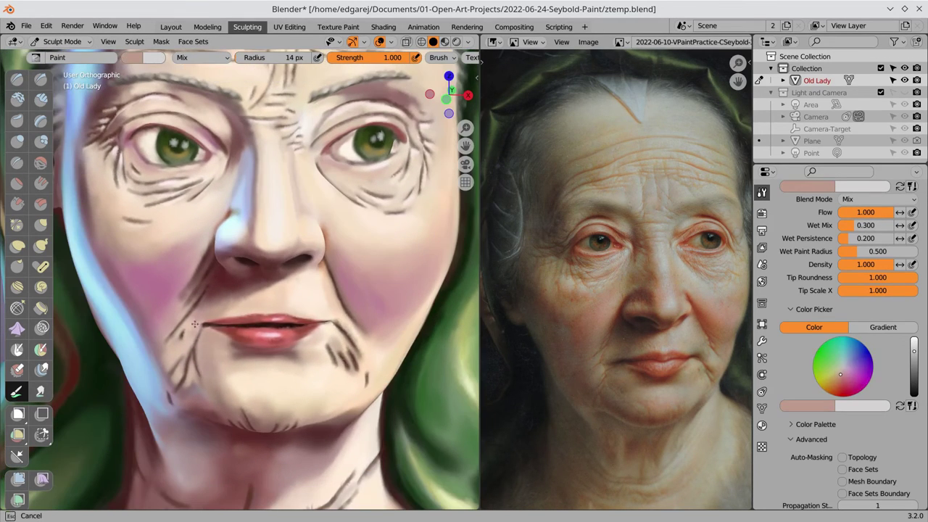
pyautogui.moveTo(195, 324); pyautogui.dragTo(186, 276, button='middle')
pyautogui.press('s')
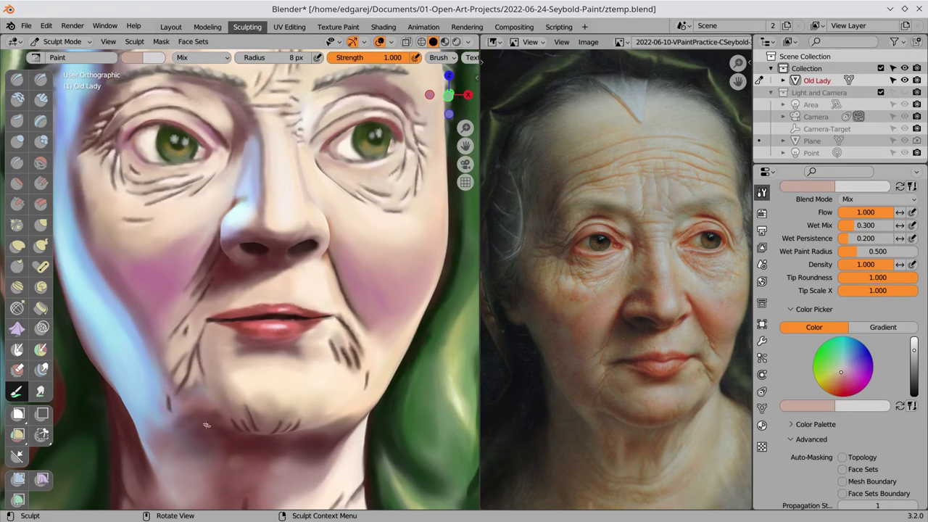
pyautogui.press('s')
pyautogui.moveTo(265, 303)
pyautogui.mouseDown(button='middle')
pyautogui.moveTo(306, 422)
pyautogui.moveTo(264, 386)
pyautogui.moveTo(416, 323)
pyautogui.mouseUp(button='middle')
pyautogui.press('s')
pyautogui.press('s')
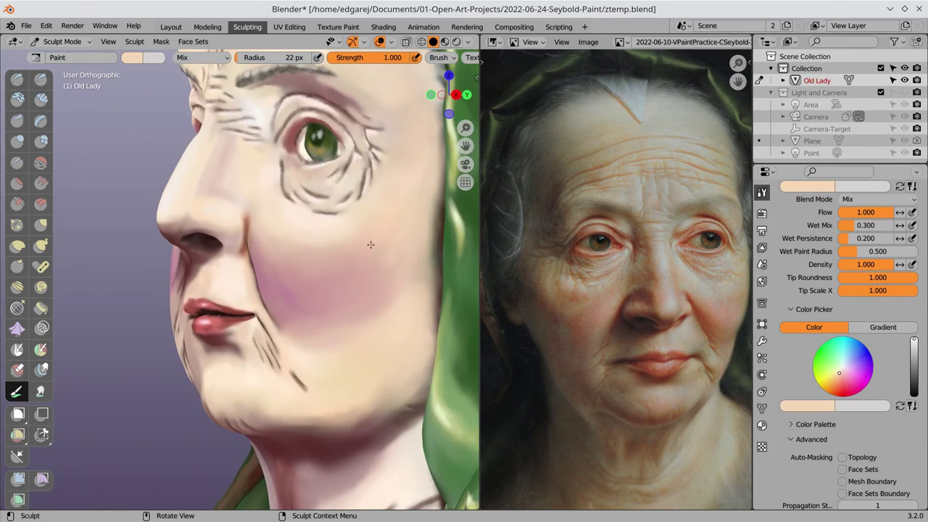
# - Save the file again and move the reference photo to show her neck
pyautogui.moveTo(370, 244); pyautogui.dragTo(401, 344, button='middle')
pyautogui.hotkey('ctrl', 's')
pyautogui.moveTo(644, 450); pyautogui.dragTo(637, 318, button='middle')
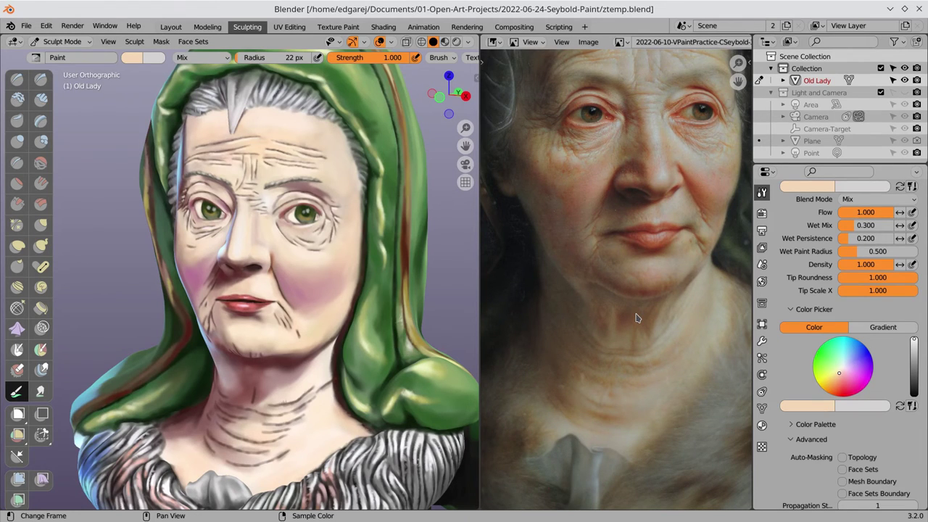
# - Run a test render (F12) and open the Output properties
pyautogui.press('F12')
pyautogui.click(761, 214)
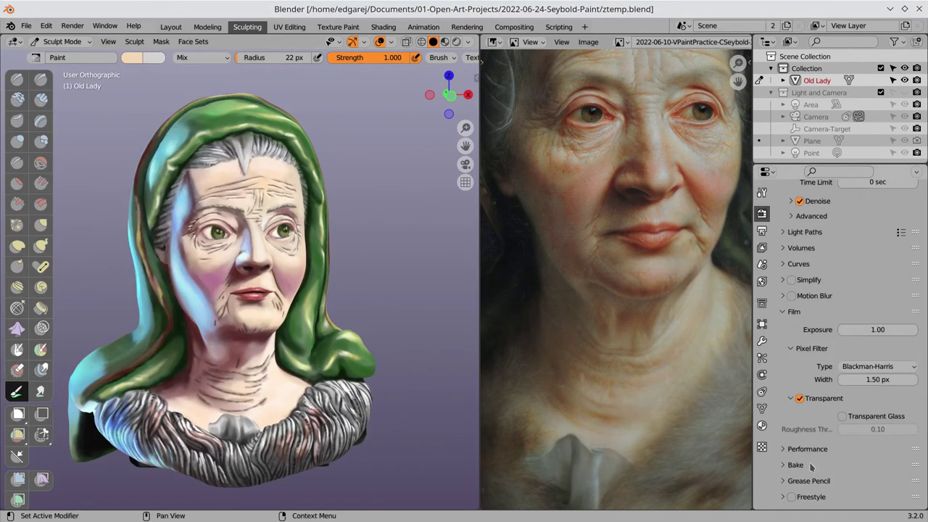
pyautogui.click(762, 231)
pyautogui.press('F11')
pyautogui.press('F11')
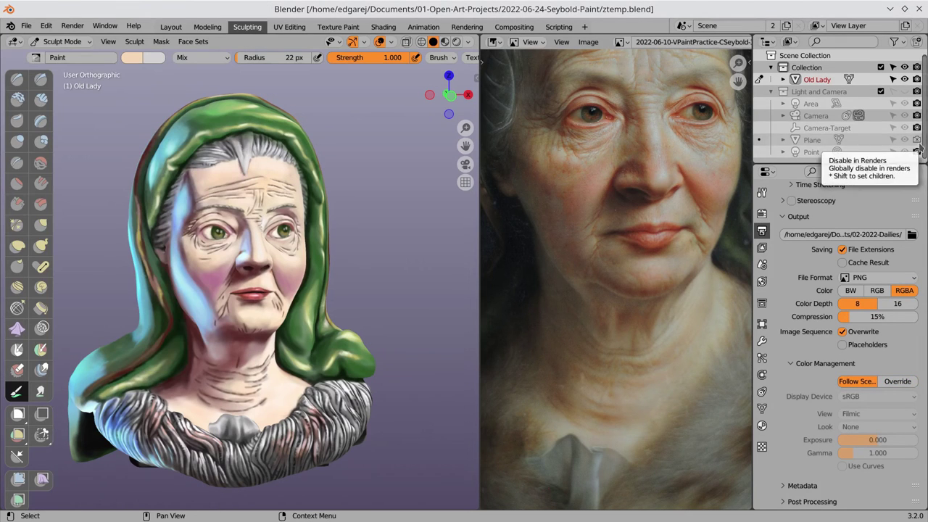
pyautogui.click(73, 26)
pyautogui.click(75, 37)
# - Override colour management with Standard view, Very High Contrast look and exposure 1.0, re-rendering
pyautogui.click(897, 381)
pyautogui.click(877, 414)
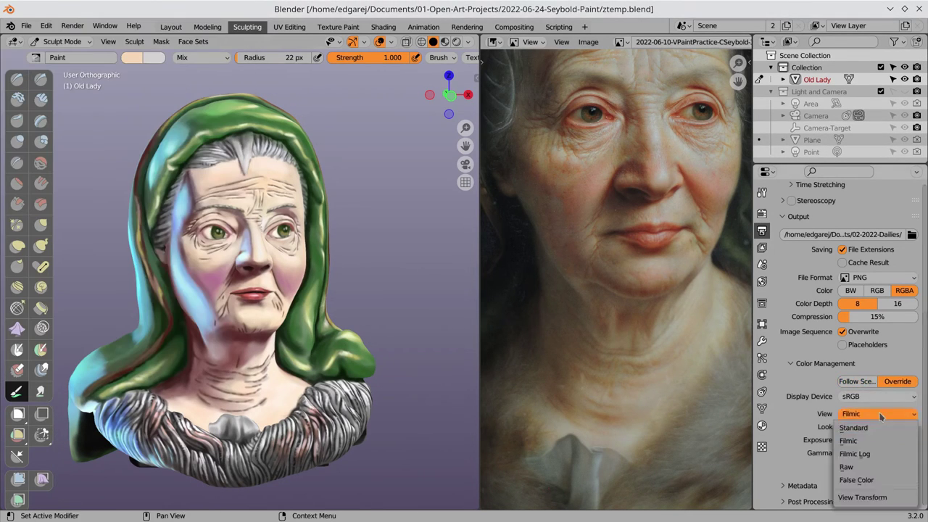
pyautogui.click(863, 428)
pyautogui.press('F12')
pyautogui.moveTo(863, 440); pyautogui.dragTo(913, 439)
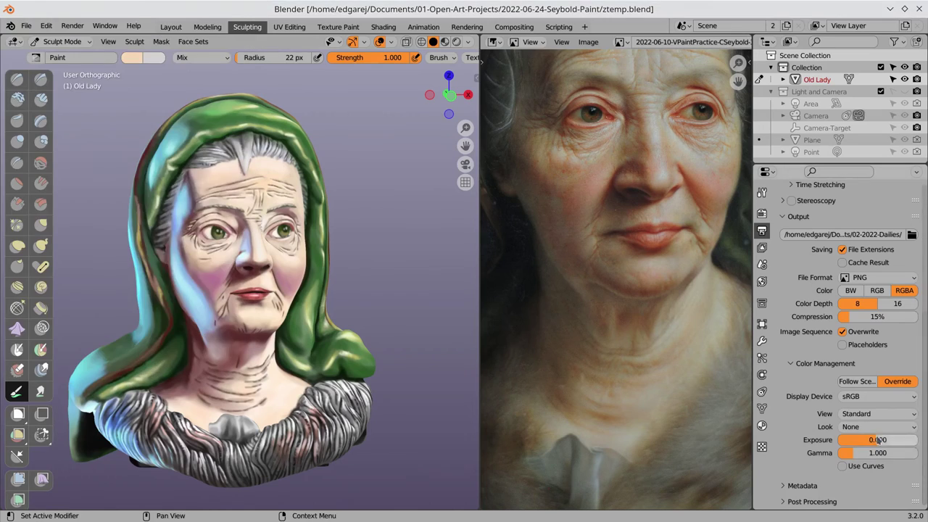
pyautogui.press('F12')
# - Close the render window and paint a dark wrinkle line across the lower neck
pyautogui.press('Escape')
pyautogui.press('F11')
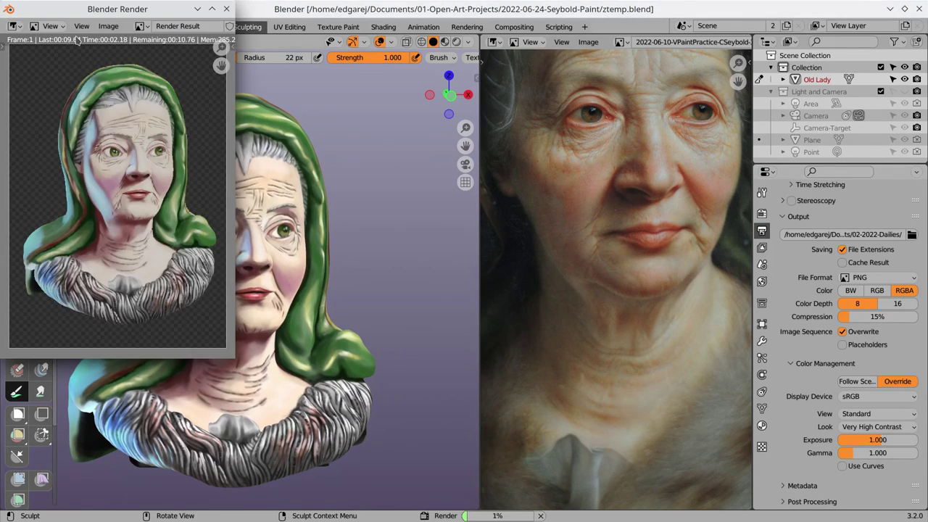
pyautogui.press('Escape')
pyautogui.scroll(5, 232, 361)
pyautogui.moveTo(281, 339); pyautogui.dragTo(332, 306)
# - Add more dark wrinkle strokes on the lower neck with a 6 px brush and save
pyautogui.moveTo(270, 355); pyautogui.dragTo(315, 338)
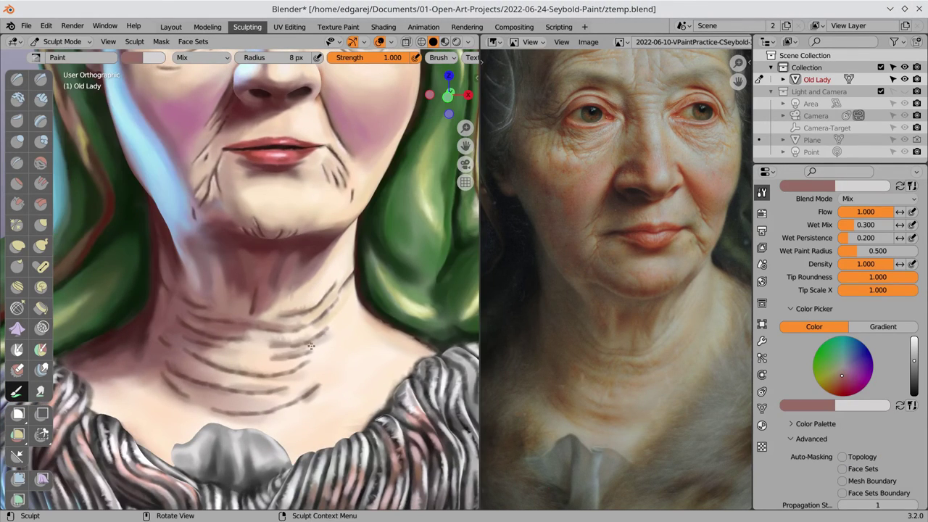
pyautogui.moveTo(302, 375)
pyautogui.mouseDown(button='middle')
pyautogui.moveTo(272, 400)
pyautogui.moveTo(217, 319)
pyautogui.moveTo(317, 335)
pyautogui.mouseUp(button='middle')
pyautogui.press('f')
pyautogui.click(318, 335)
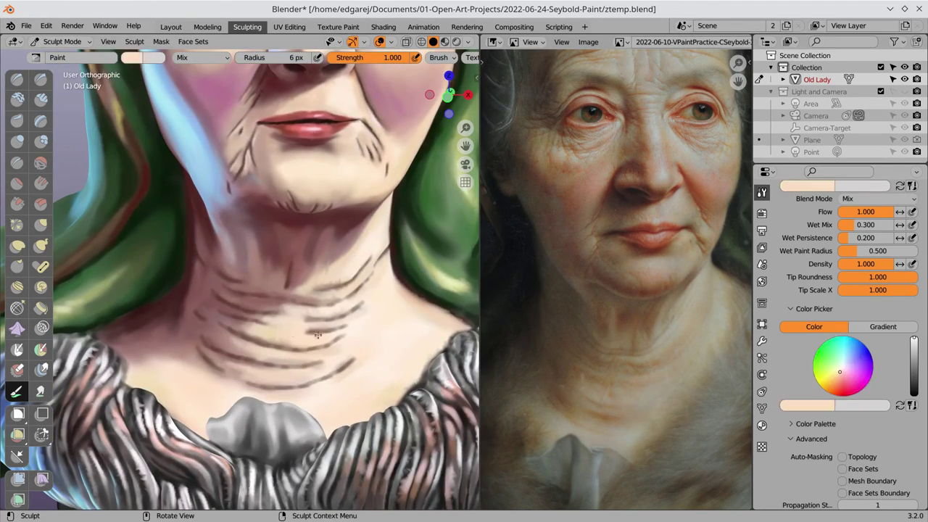
pyautogui.scroll(-4, 349, 376)
pyautogui.hotkey('ctrl', 's')
# - Sample pinkish and grey skin tones and blend them over the neck wrinkles
pyautogui.scroll(5, 293, 310)
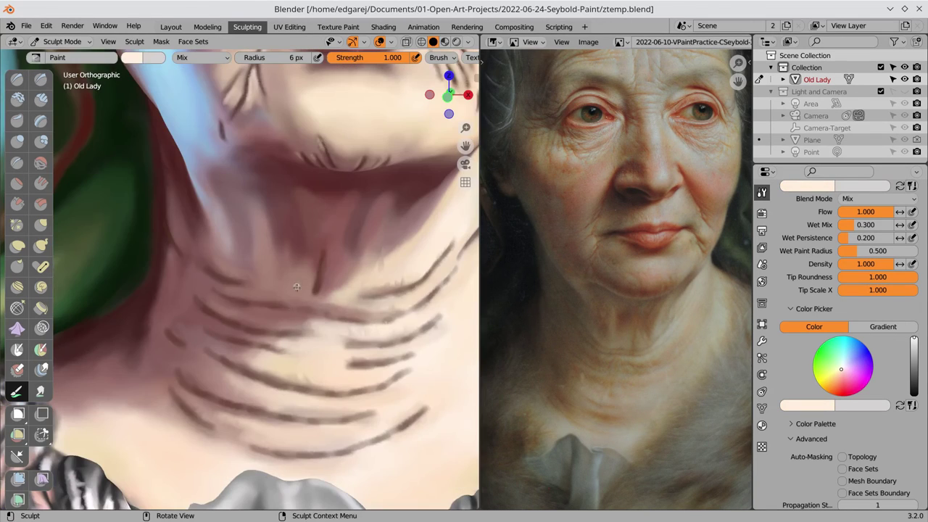
pyautogui.press('s')
pyautogui.moveTo(182, 393)
pyautogui.mouseDown(button='middle')
pyautogui.moveTo(229, 317)
pyautogui.moveTo(242, 380)
pyautogui.mouseUp(button='middle')
pyautogui.scroll(-10, 269, 427)
pyautogui.moveTo(270, 427)
pyautogui.mouseDown(button='middle')
pyautogui.moveTo(337, 354)
pyautogui.moveTo(411, 338)
pyautogui.mouseUp(button='middle')
pyautogui.scroll(3, 362, 340)
pyautogui.press('s')
pyautogui.scroll(-4, 377, 338)
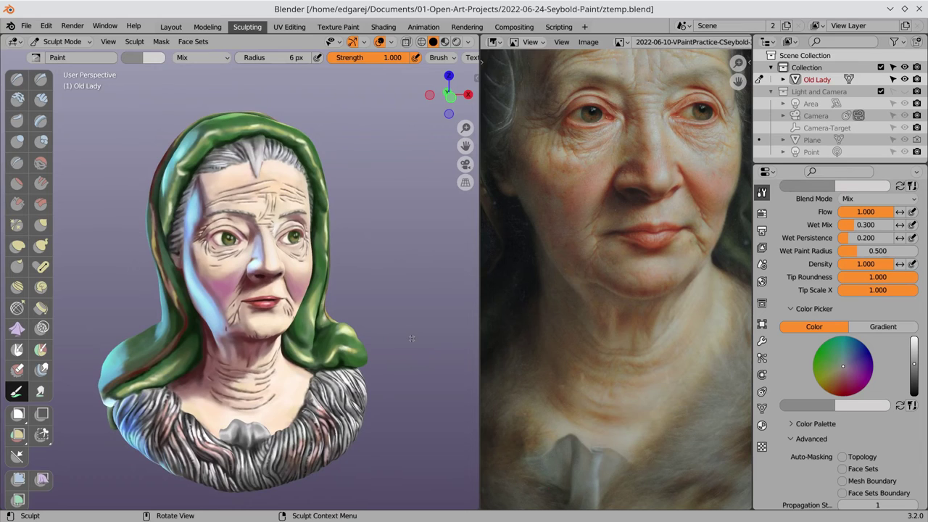
# - Sample skin tones from the Old Lady's face, ending on a peach tone, for final touch-ups
pyautogui.scroll(5, 411, 338)
pyautogui.scroll(3, 348, 355)
pyautogui.press('s')
pyautogui.moveTo(305, 370)
pyautogui.mouseDown(button='middle')
pyautogui.moveTo(264, 391)
pyautogui.moveTo(196, 247)
pyautogui.moveTo(232, 240)
pyautogui.moveTo(308, 250)
pyautogui.moveTo(271, 266)
pyautogui.moveTo(196, 266)
pyautogui.mouseUp(button='middle')
pyautogui.scroll(3, 188, 229)
pyautogui.scroll(-5, 187, 229)
pyautogui.scroll(3, 308, 250)
pyautogui.press('s')
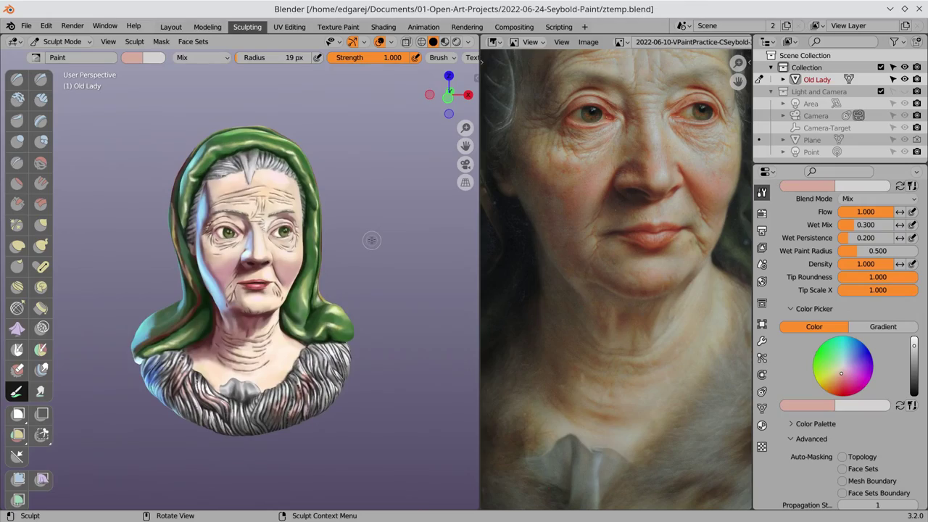